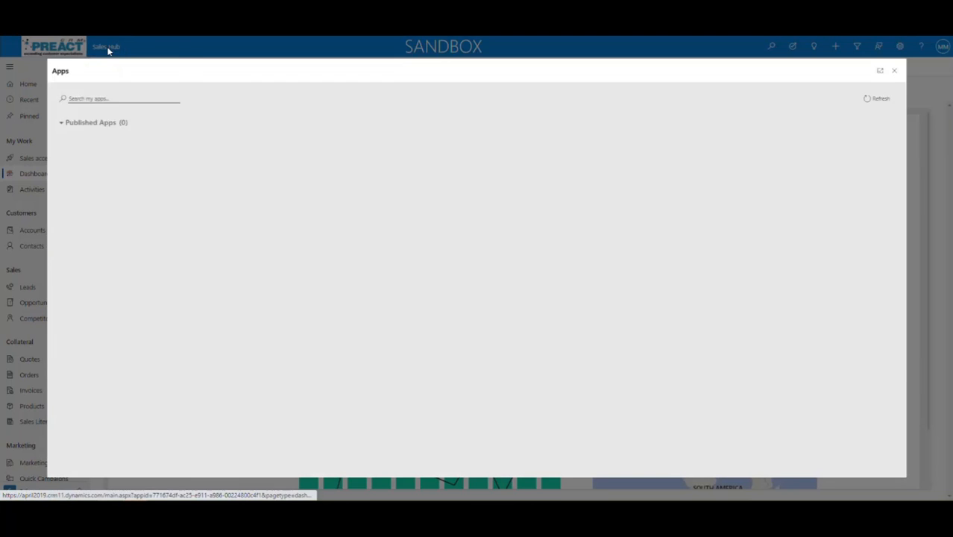
Switch from the app list to the Customer Service Hub app
{"action": "left_click", "coordinate": [120, 98]}
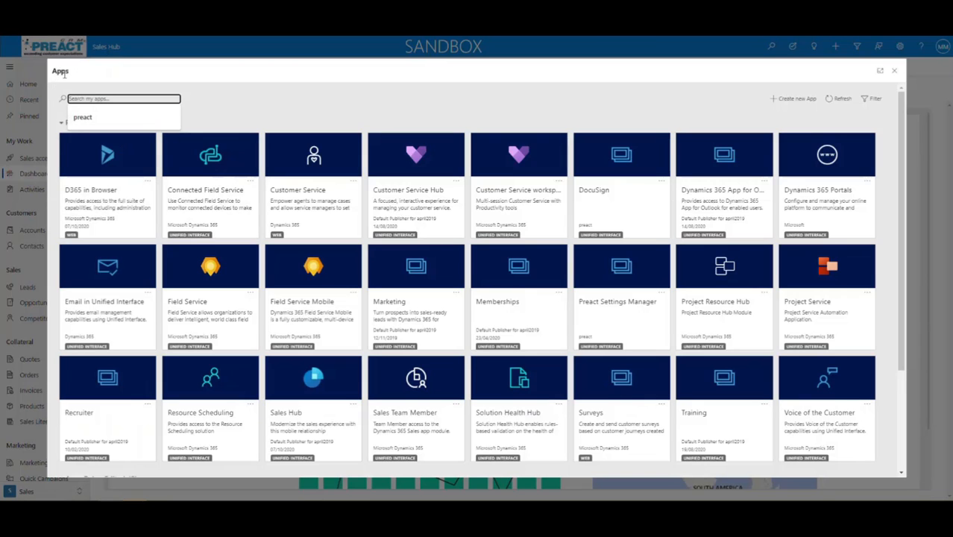
{"action": "scroll", "coordinate": [597, 328], "scroll_direction": "down", "scroll_amount": 3}
{"action": "scroll", "coordinate": [576, 336], "scroll_direction": "up", "scroll_amount": 3}
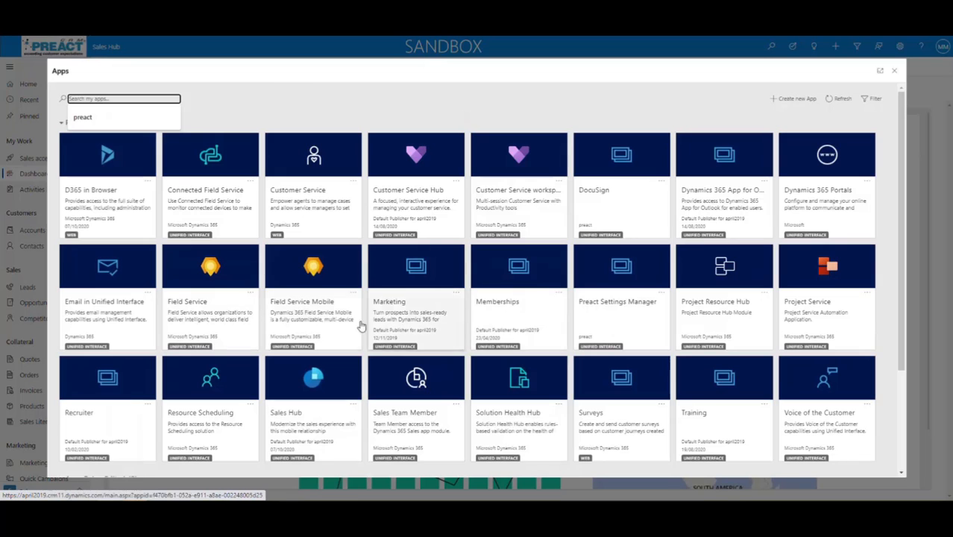
{"action": "left_click", "coordinate": [391, 200]}
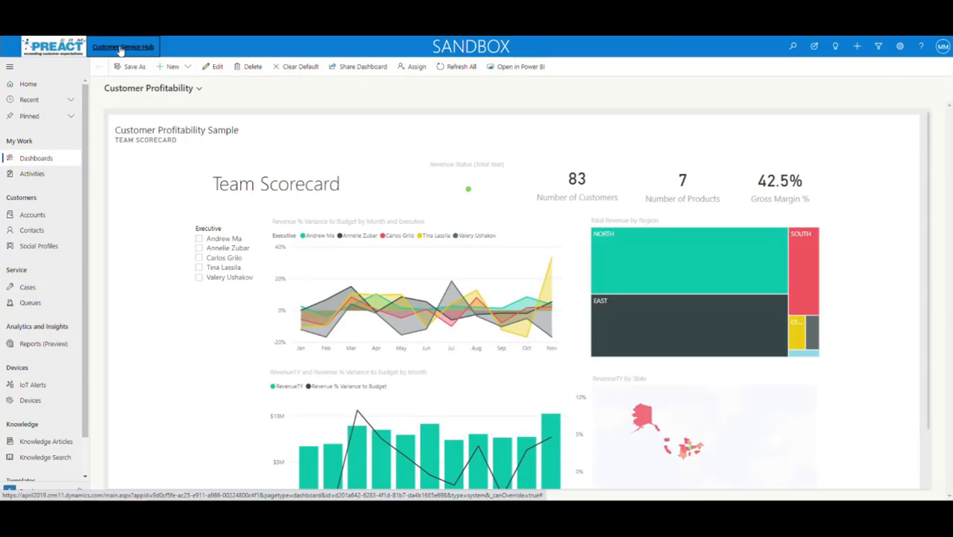
Search the app list for 'marke', then switch back to the Sales Hub app
{"action": "left_click", "coordinate": [122, 47]}
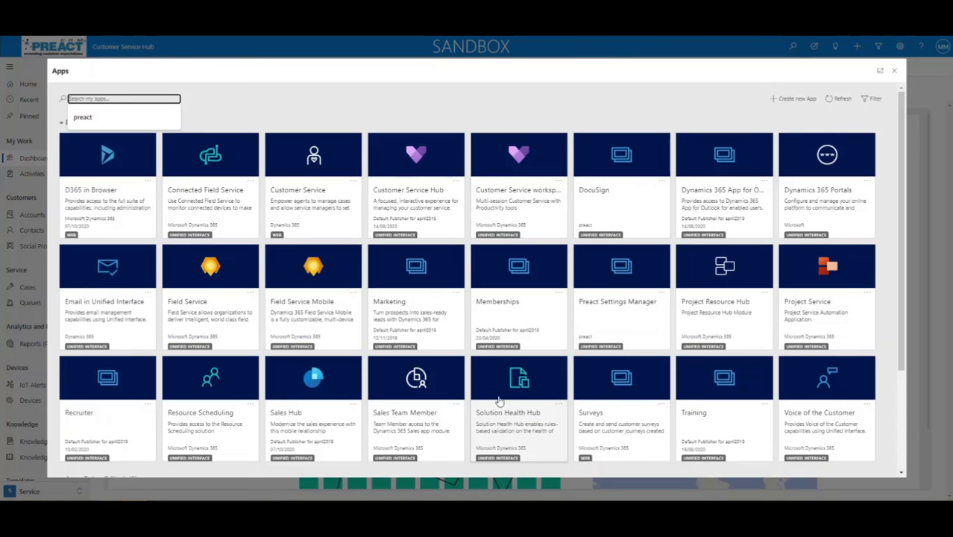
{"action": "scroll", "coordinate": [496, 400], "scroll_direction": "down", "scroll_amount": 2}
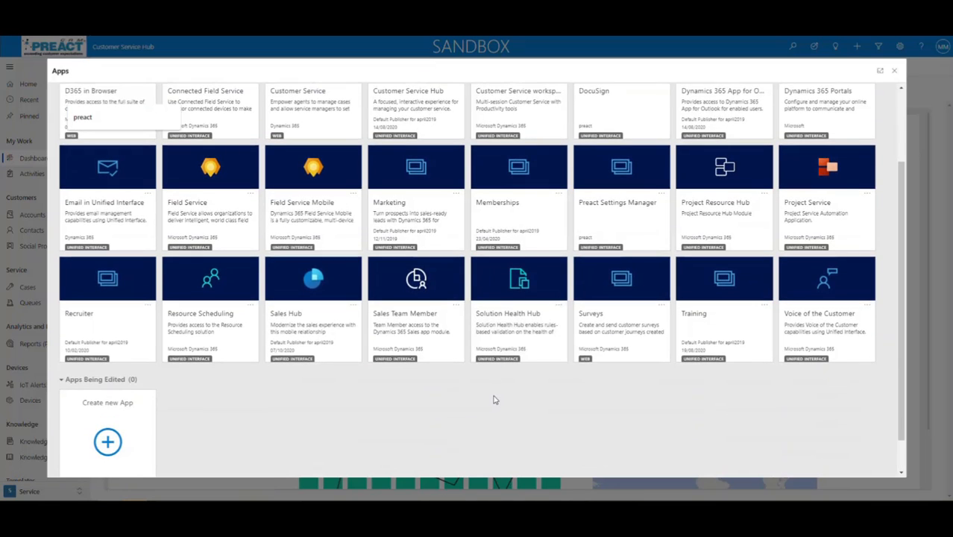
{"action": "scroll", "coordinate": [494, 398], "scroll_direction": "up", "scroll_amount": 1}
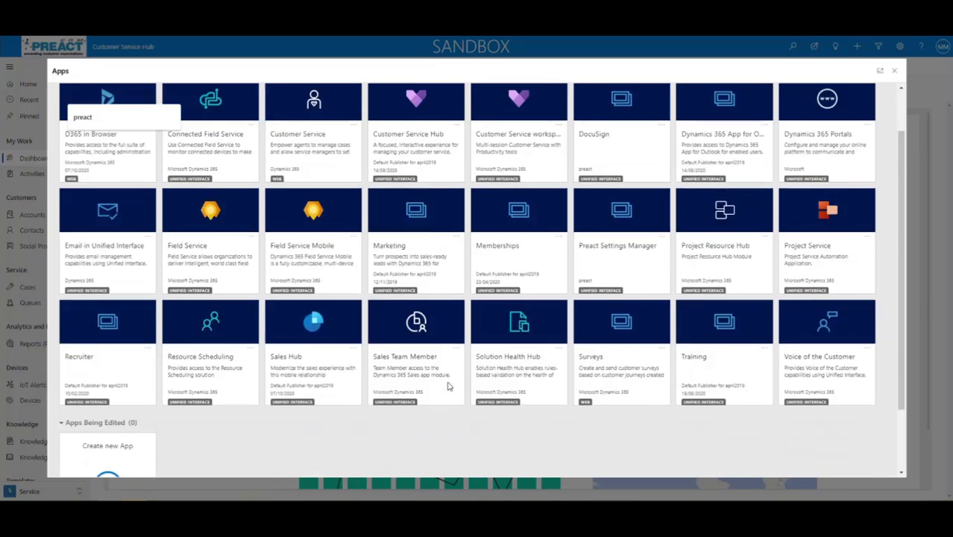
{"action": "scroll", "coordinate": [450, 386], "scroll_direction": "up", "scroll_amount": 2}
{"action": "left_click", "coordinate": [95, 99]}
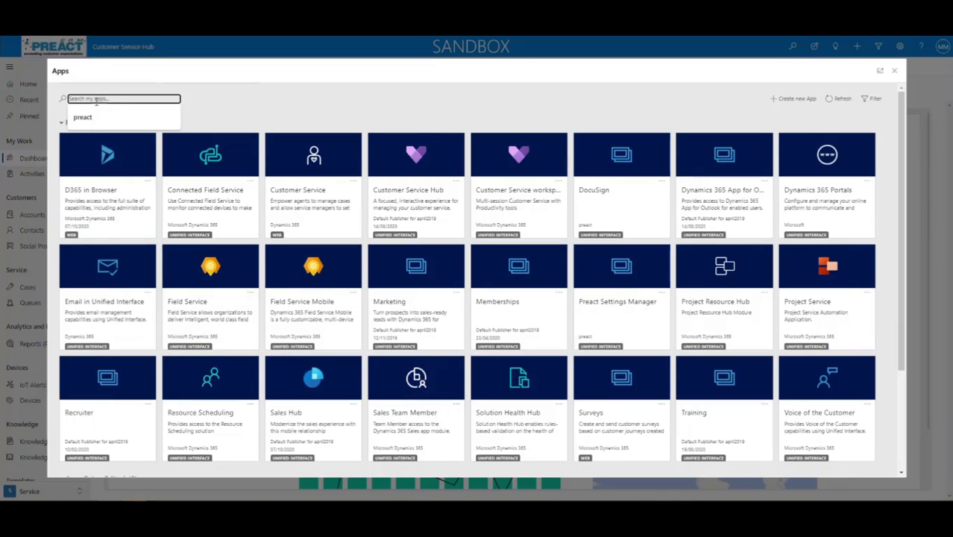
{"action": "type", "text": "marke"}
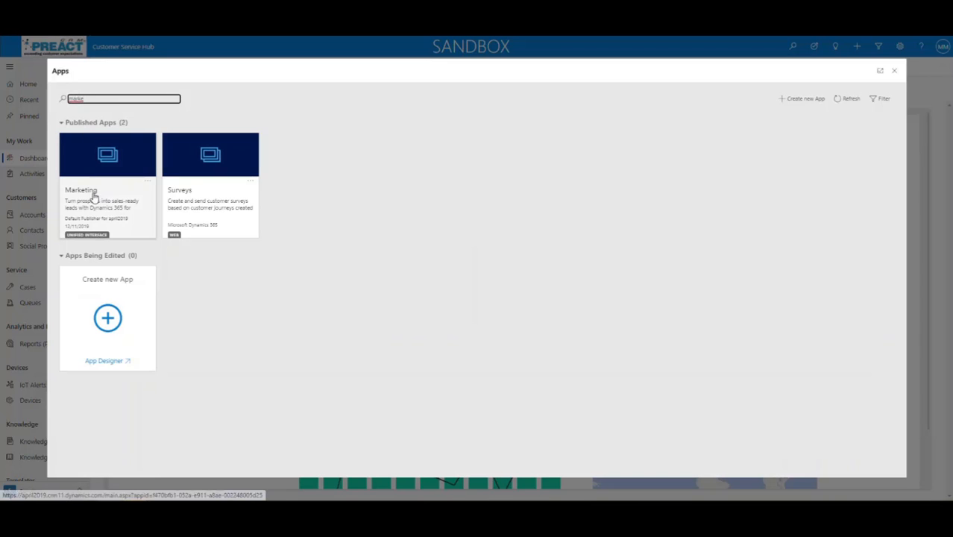
{"action": "left_click", "coordinate": [893, 70]}
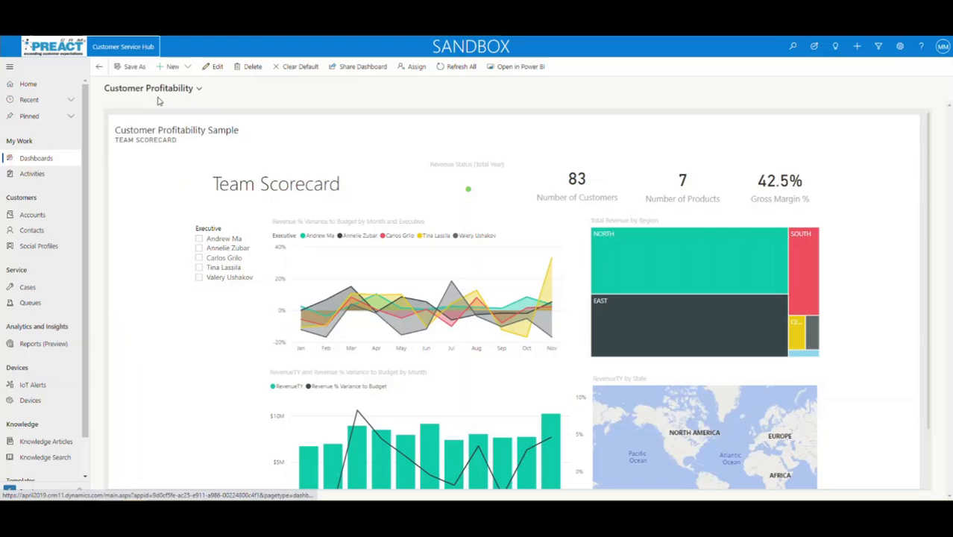
{"action": "left_click", "coordinate": [123, 47]}
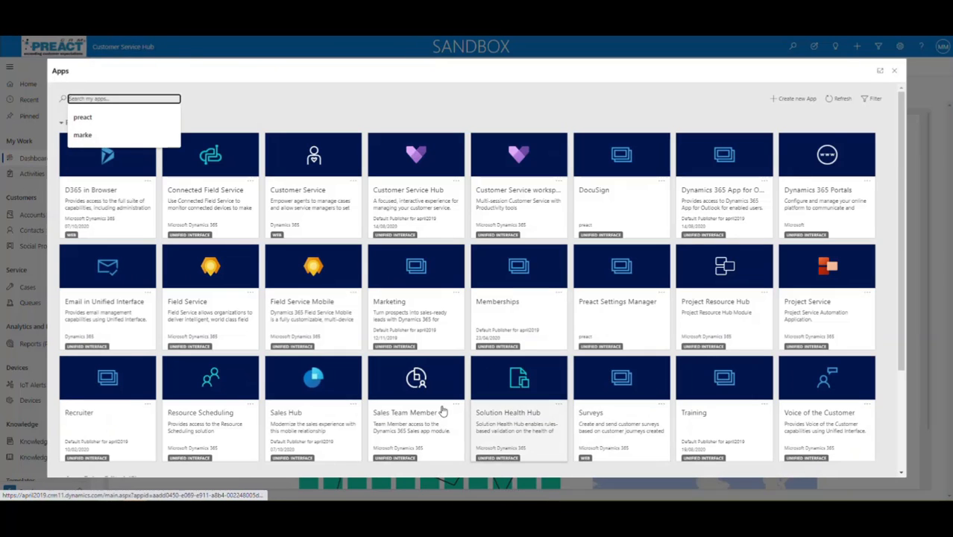
{"action": "left_click", "coordinate": [290, 413]}
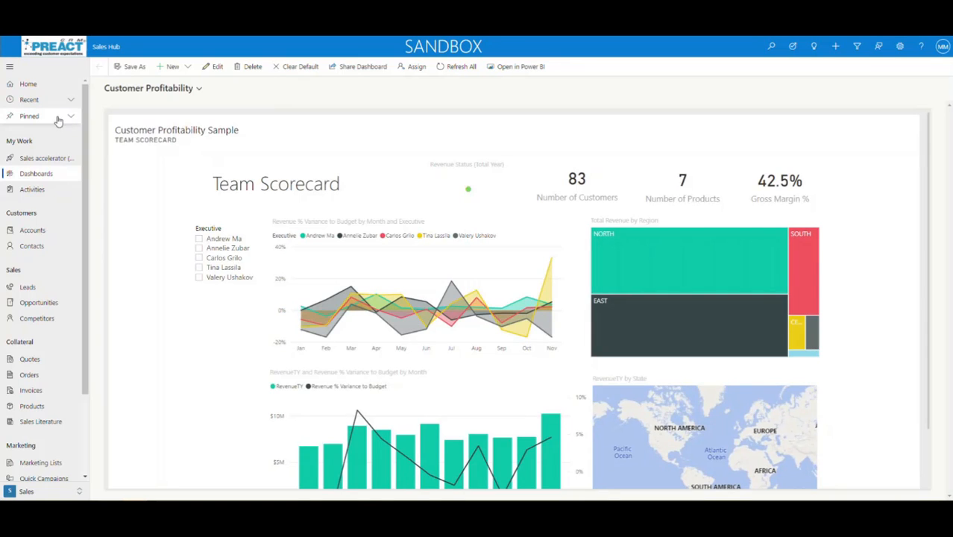
Open the pinned contact's record and start a new email from its timeline
{"action": "left_click", "coordinate": [70, 99]}
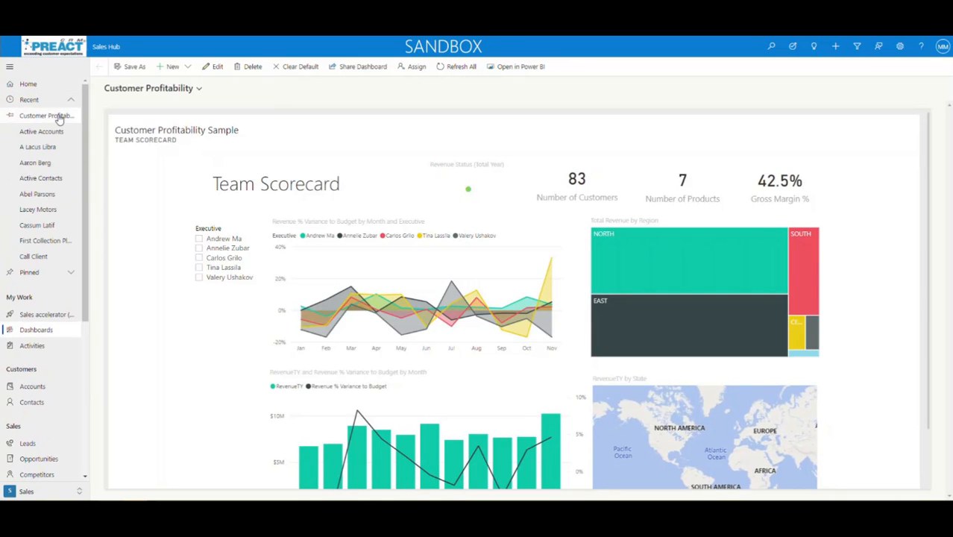
{"action": "left_click", "coordinate": [71, 99]}
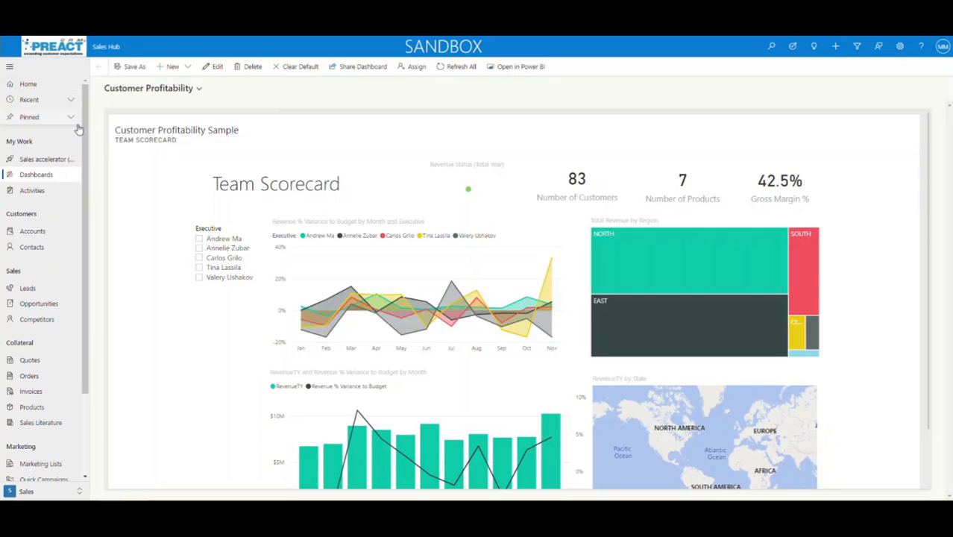
{"action": "left_click", "coordinate": [71, 117]}
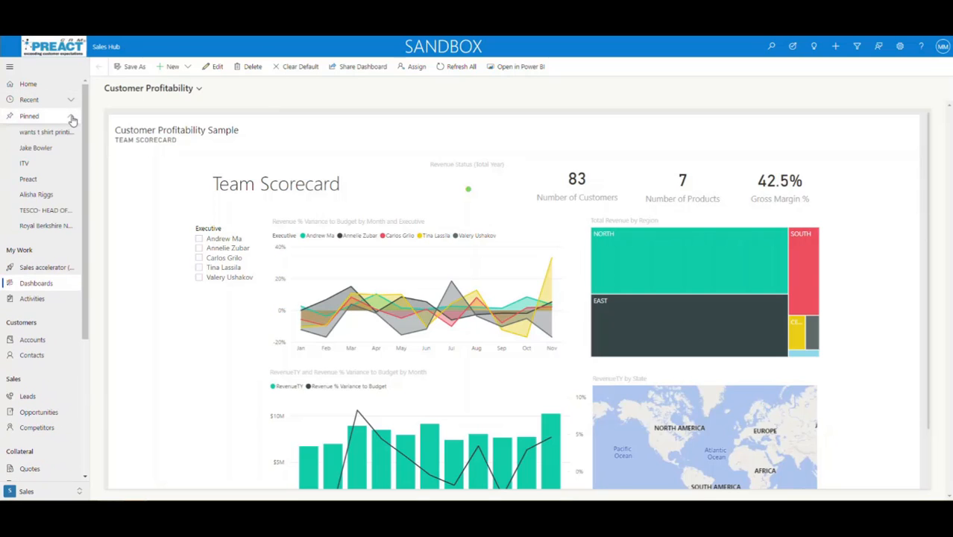
{"action": "left_click", "coordinate": [38, 147]}
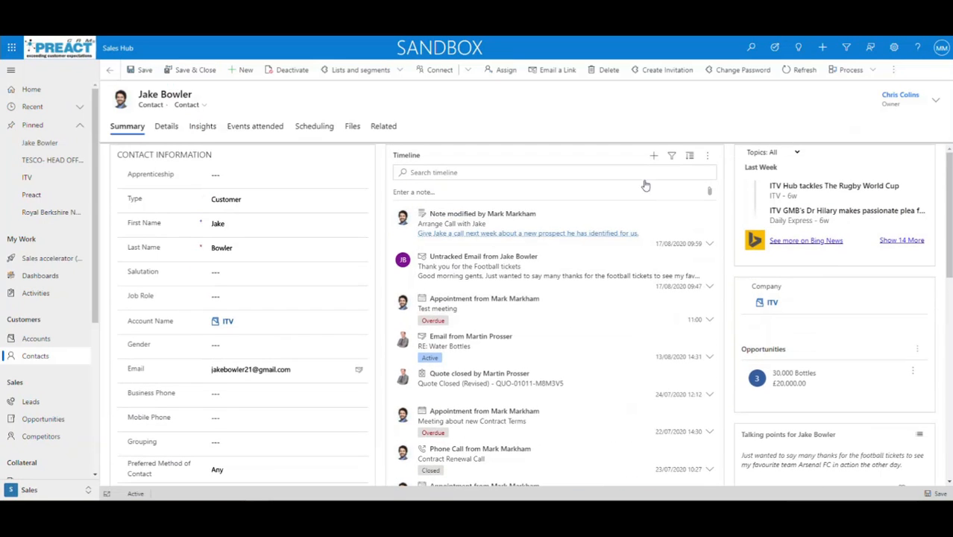
{"action": "left_click", "coordinate": [654, 156]}
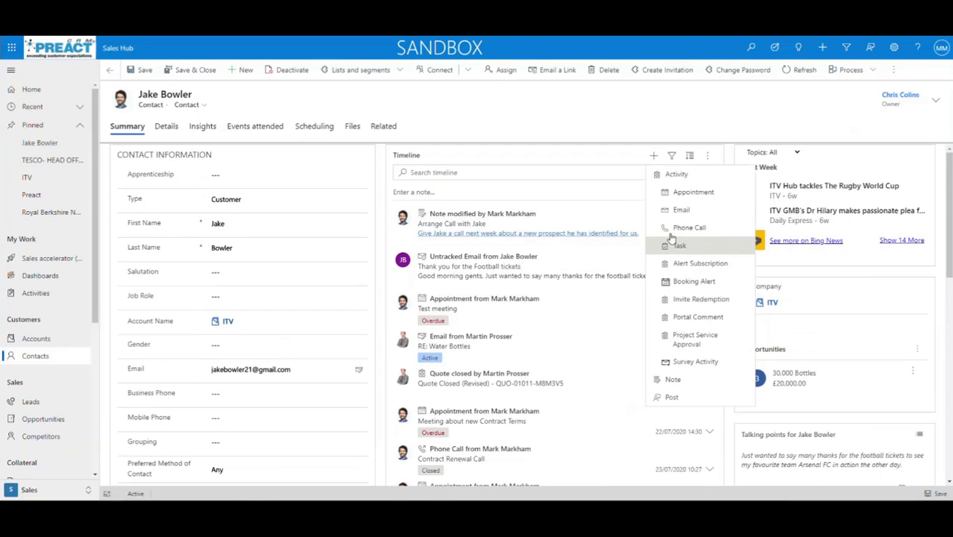
{"action": "left_click", "coordinate": [682, 211]}
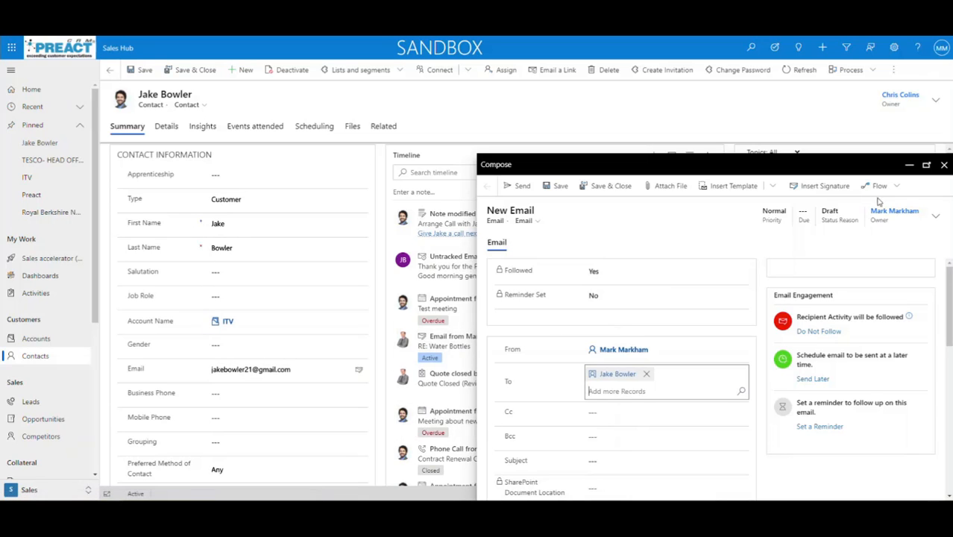
Discard the unsent email draft and scroll to the timeline's earlier emails
{"action": "left_click", "coordinate": [944, 166]}
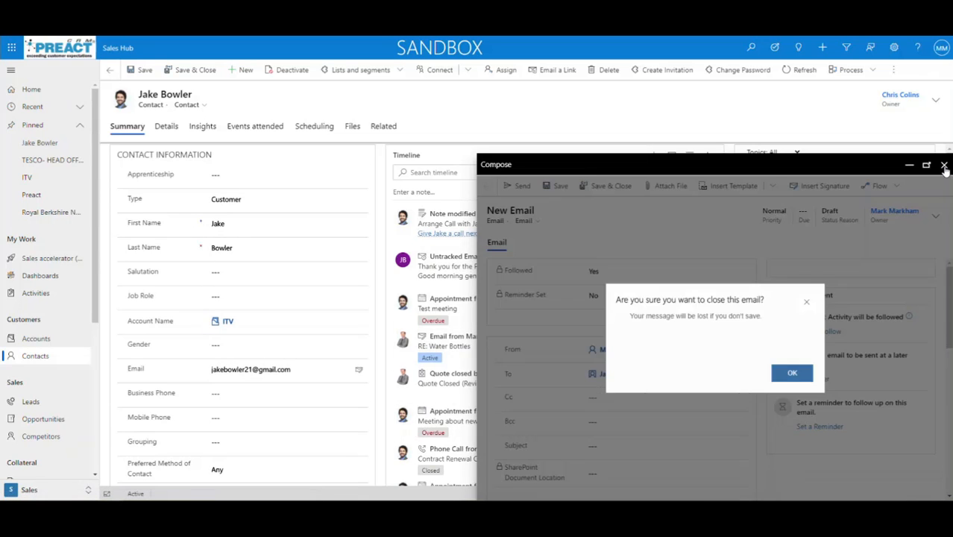
{"action": "left_click", "coordinate": [792, 372]}
{"action": "scroll", "coordinate": [638, 361], "scroll_direction": "down", "scroll_amount": 10}
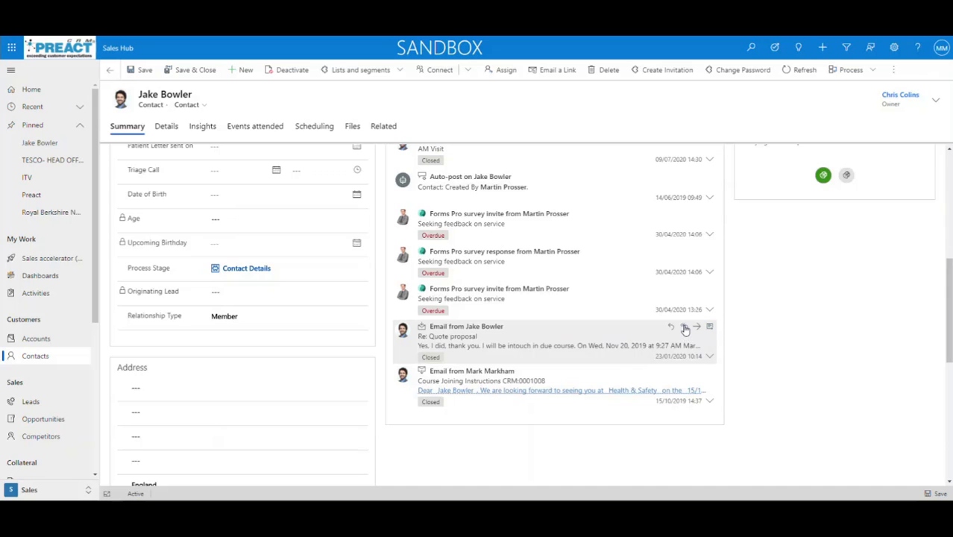
Reply to the Quote proposal email, review recipients and quoted body, and open attachment options
{"action": "left_click", "coordinate": [684, 328]}
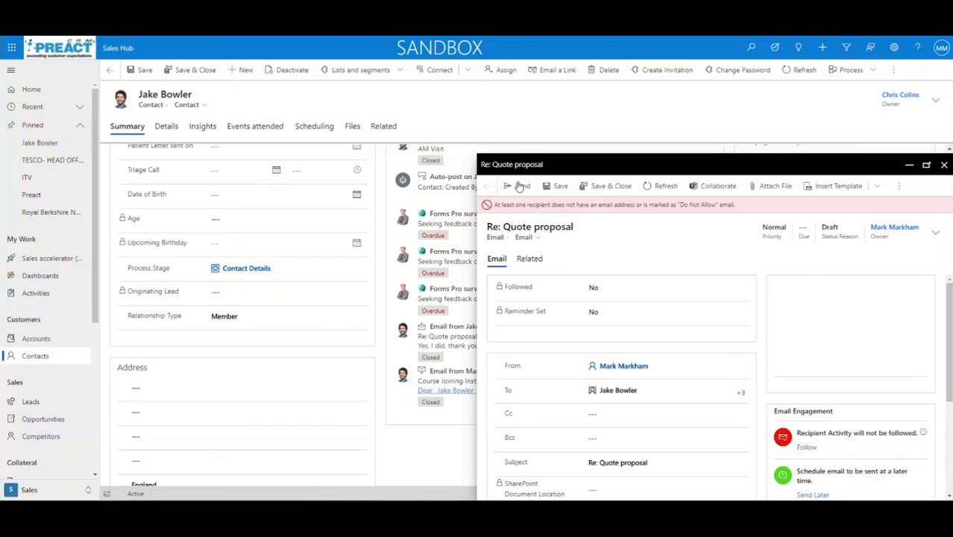
{"action": "left_click", "coordinate": [648, 390]}
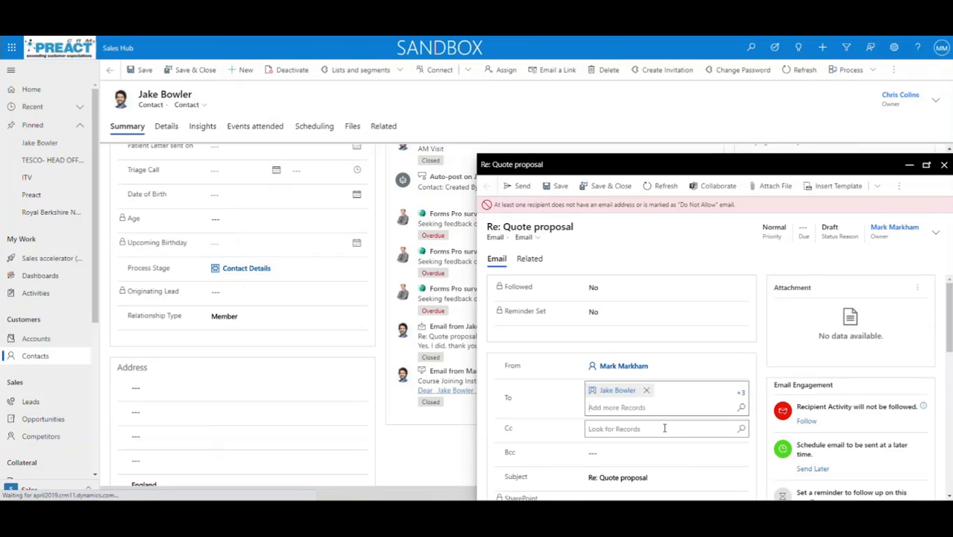
{"action": "scroll", "coordinate": [665, 431], "scroll_direction": "down", "scroll_amount": 1}
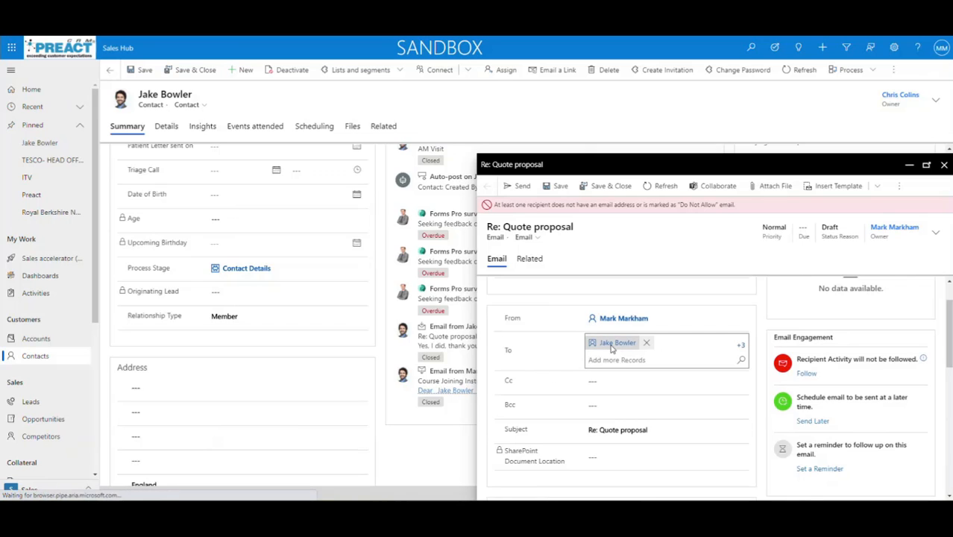
{"action": "scroll", "coordinate": [656, 421], "scroll_direction": "down", "scroll_amount": 2}
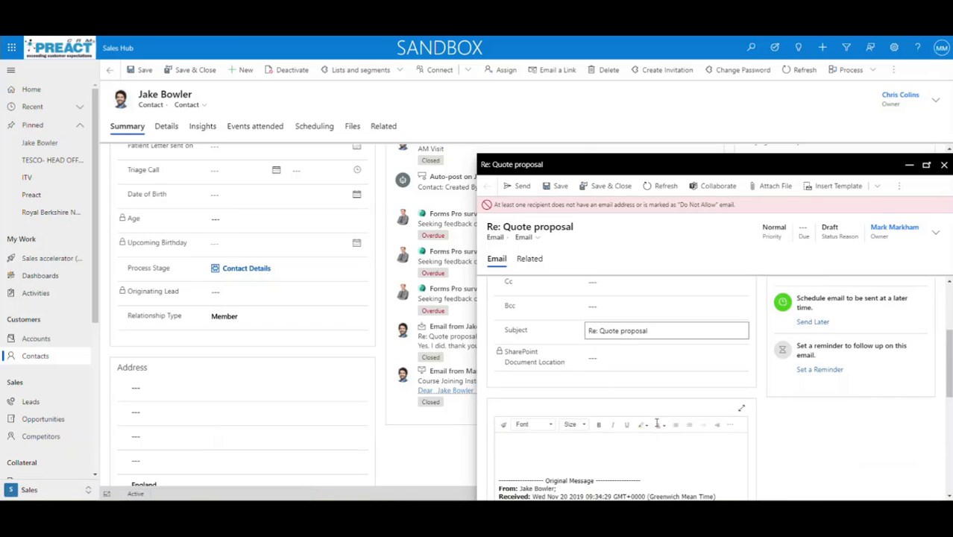
{"action": "scroll", "coordinate": [658, 425], "scroll_direction": "down", "scroll_amount": 2}
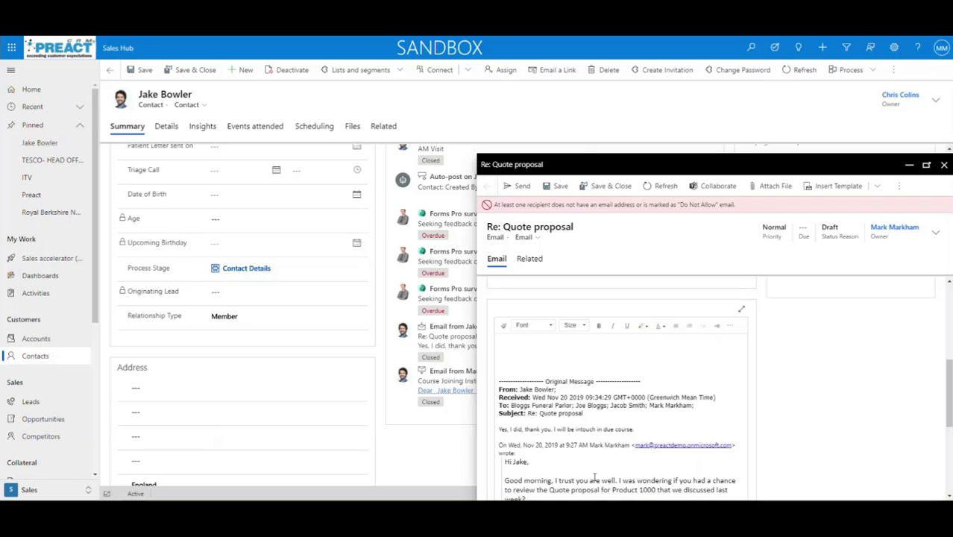
{"action": "scroll", "coordinate": [574, 462], "scroll_direction": "up", "scroll_amount": 2}
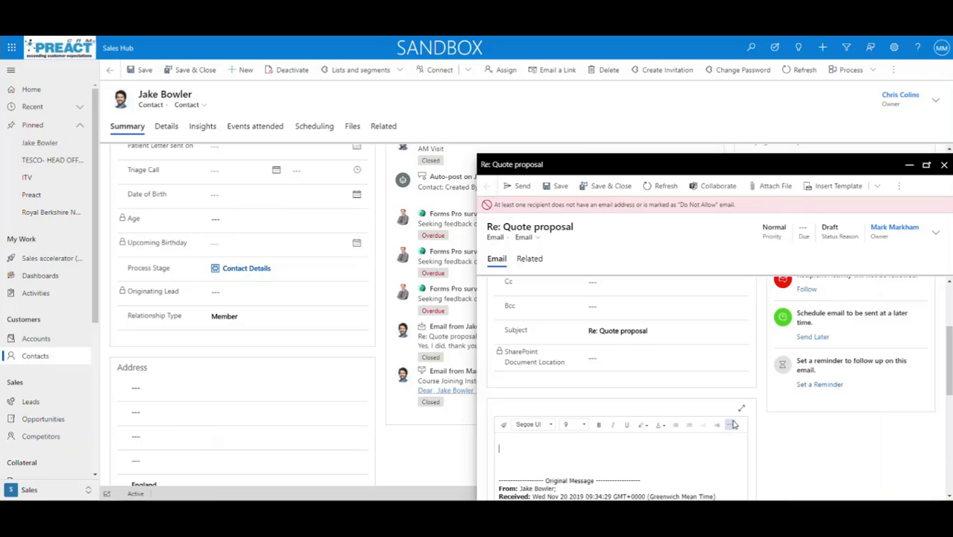
{"action": "scroll", "coordinate": [732, 424], "scroll_direction": "up", "scroll_amount": 2}
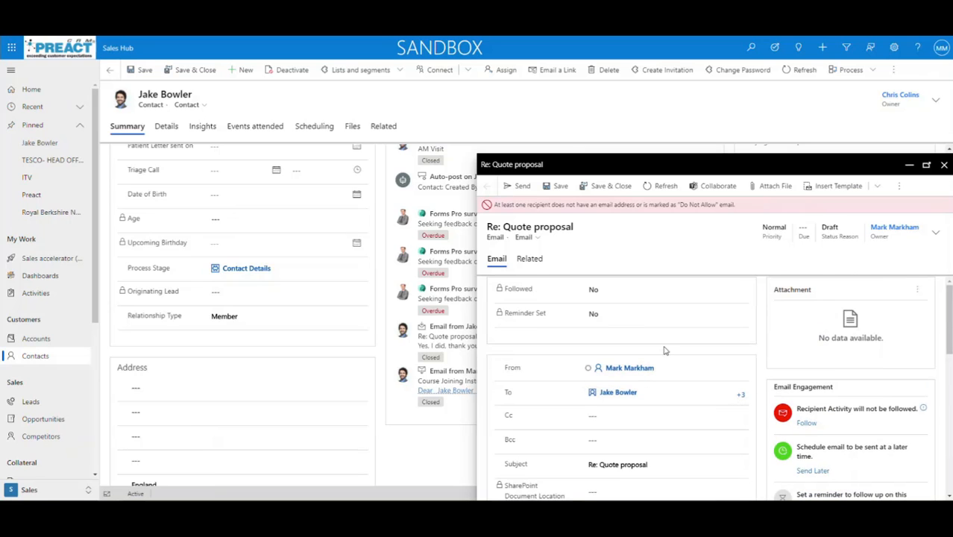
{"action": "left_click", "coordinate": [916, 292]}
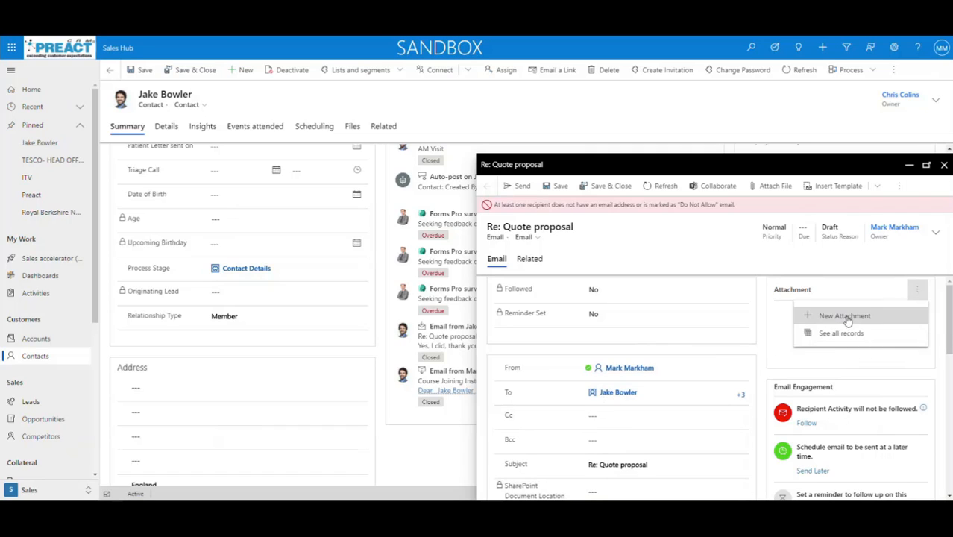
Select Capture.PNG, Price List.csv and Team.csv together and attach them to the reply
{"action": "left_click", "coordinate": [775, 191]}
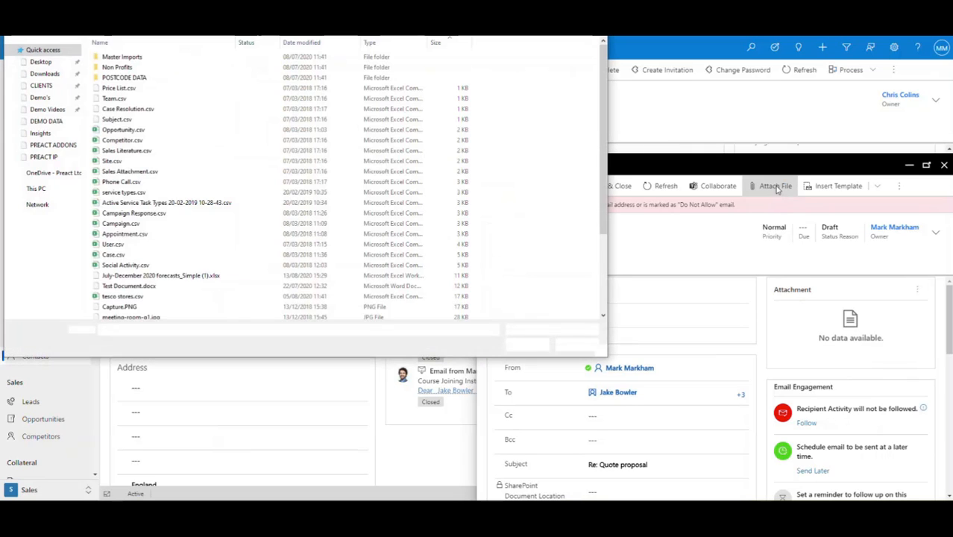
{"action": "left_click", "coordinate": [403, 90]}
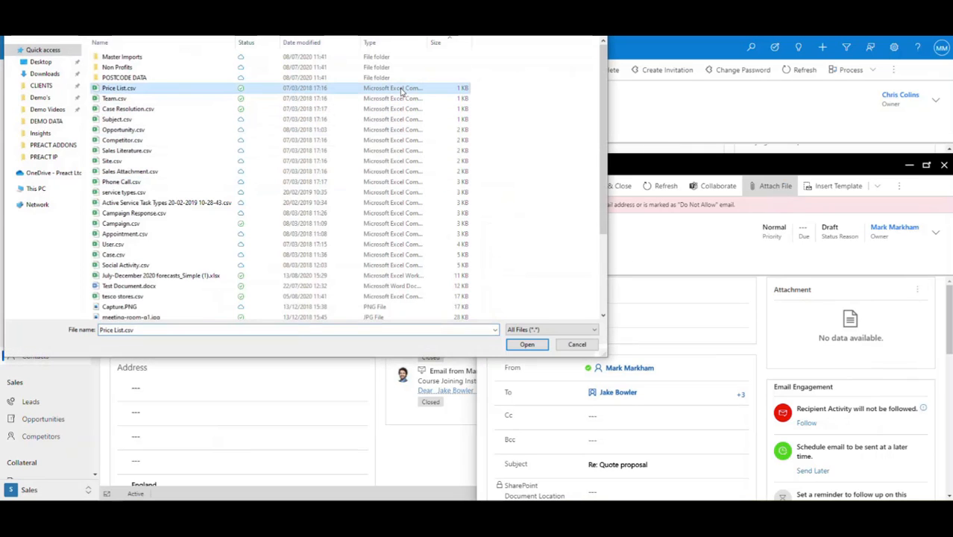
{"action": "left_click", "coordinate": [384, 99], "text": "ctrl"}
{"action": "left_click", "coordinate": [379, 110], "text": "ctrl"}
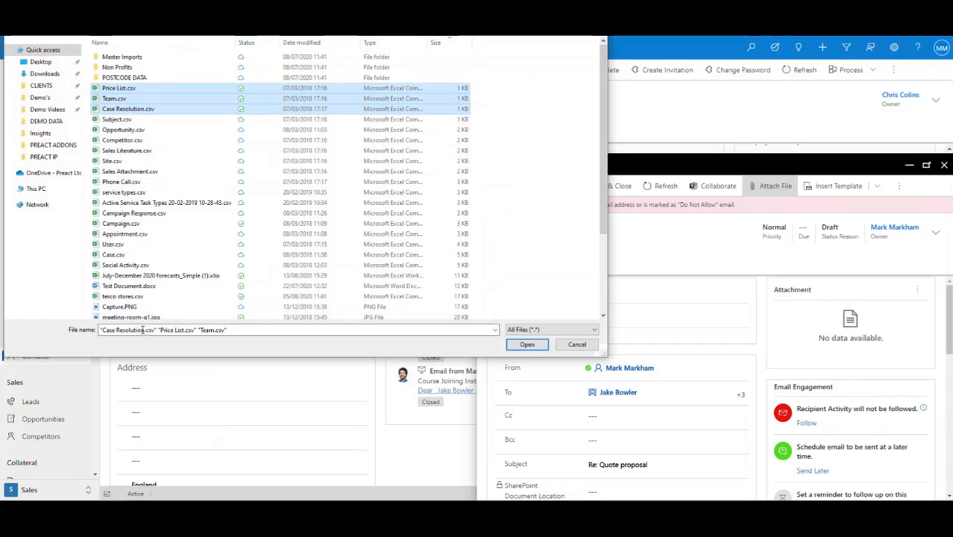
{"action": "left_click", "coordinate": [120, 306], "text": "shift"}
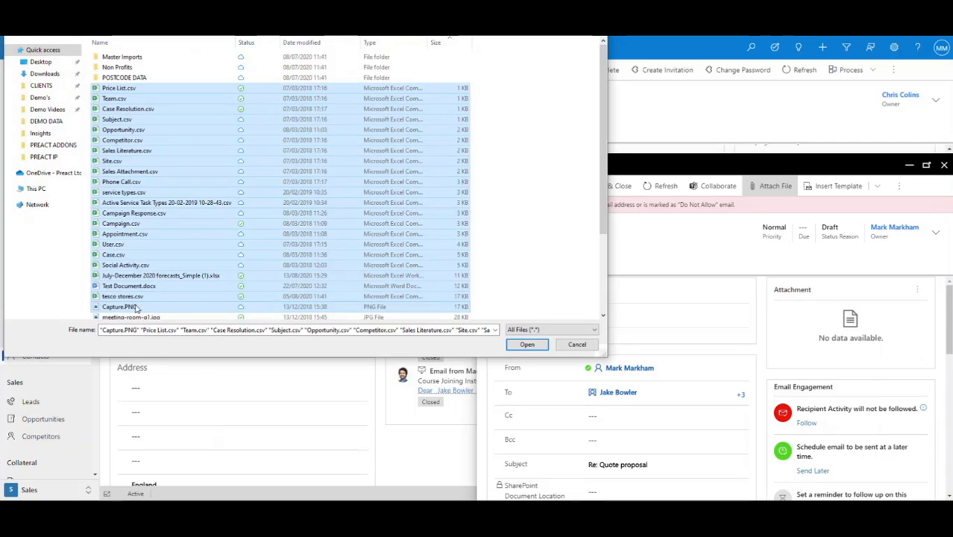
{"action": "left_click", "coordinate": [134, 307]}
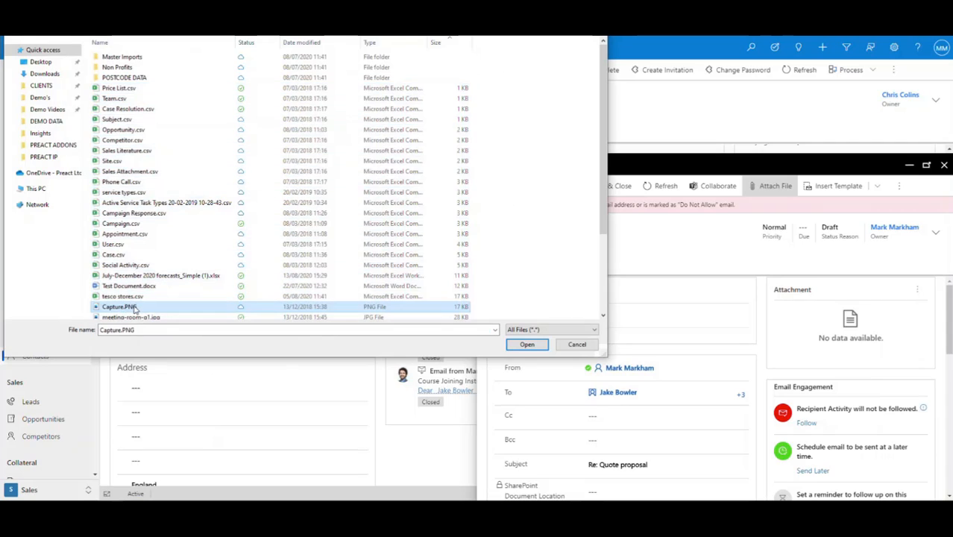
{"action": "left_click", "coordinate": [117, 99], "text": "ctrl"}
{"action": "left_click", "coordinate": [117, 89], "text": "ctrl"}
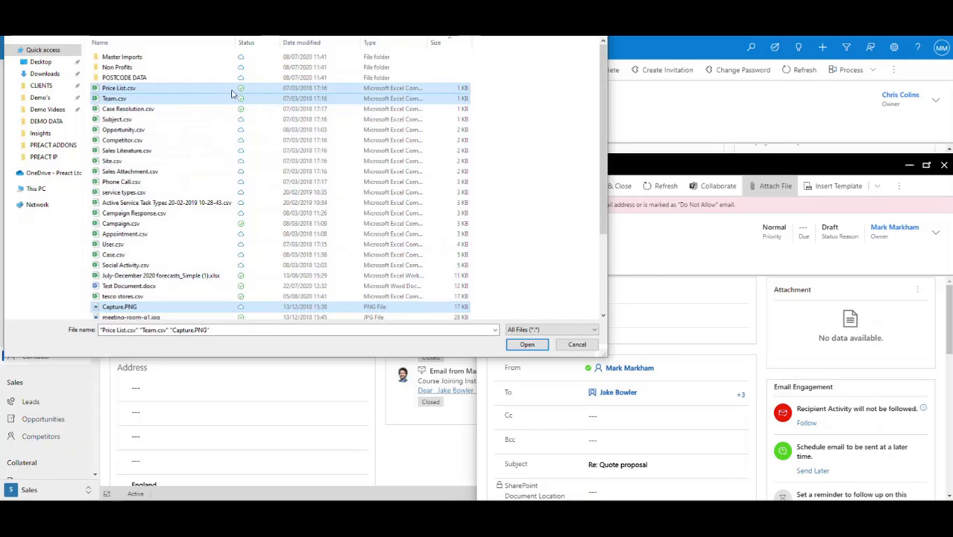
{"action": "left_click", "coordinate": [526, 343]}
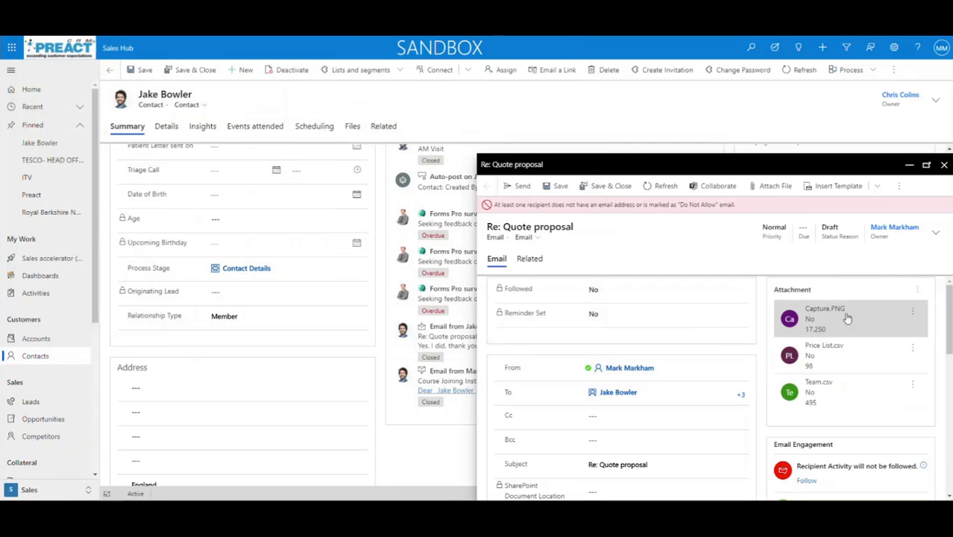
{"action": "left_click", "coordinate": [913, 314]}
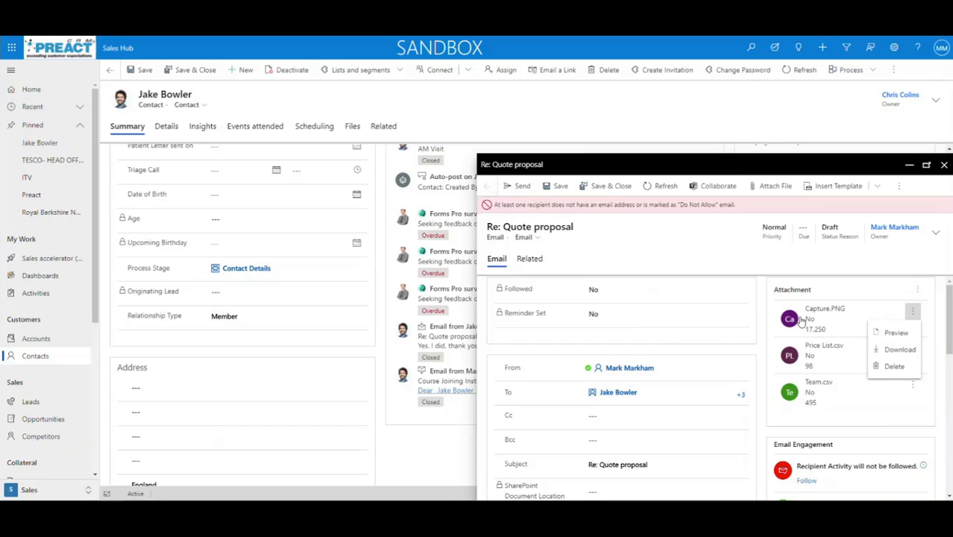
{"action": "left_click", "coordinate": [894, 333]}
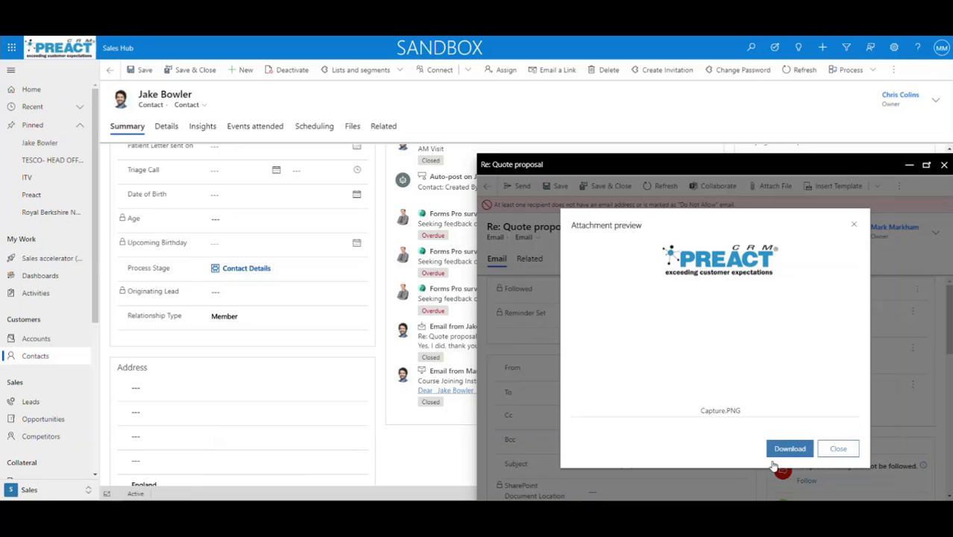
{"action": "left_click", "coordinate": [837, 451]}
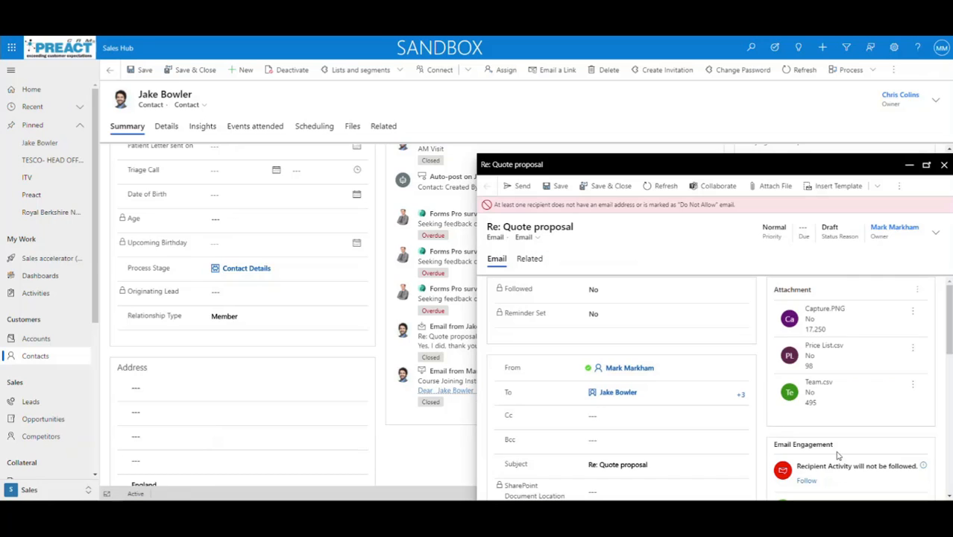
{"action": "left_click", "coordinate": [521, 188]}
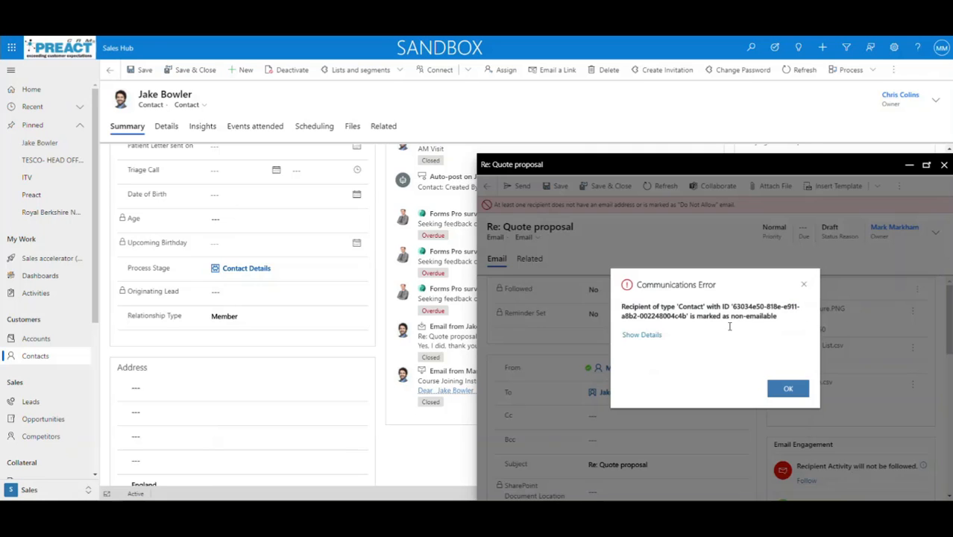
{"action": "left_click", "coordinate": [787, 388]}
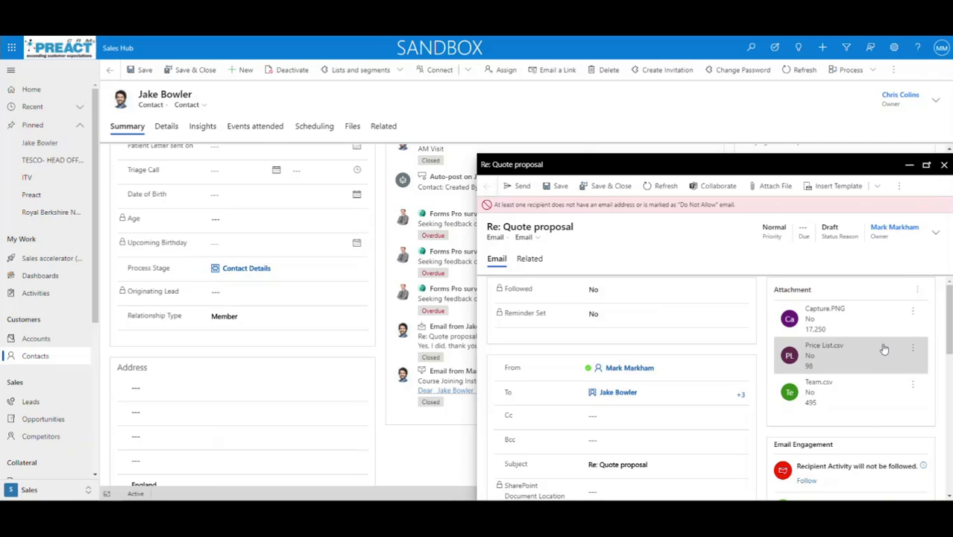
{"action": "left_click", "coordinate": [942, 165]}
Confirm closing the quote email
{"action": "left_click", "coordinate": [793, 372]}
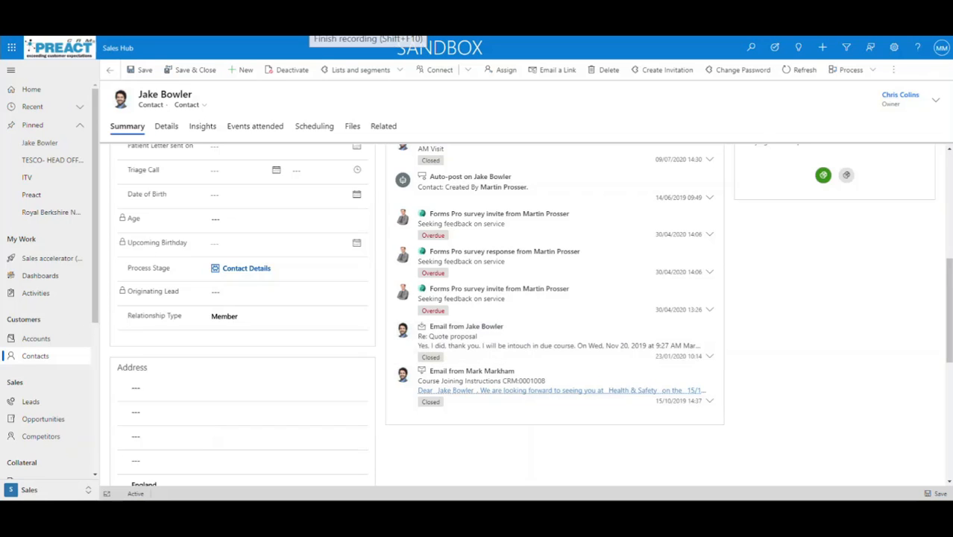
{"action": "scroll", "coordinate": [56, 223], "scroll_direction": "down", "scroll_amount": 3}
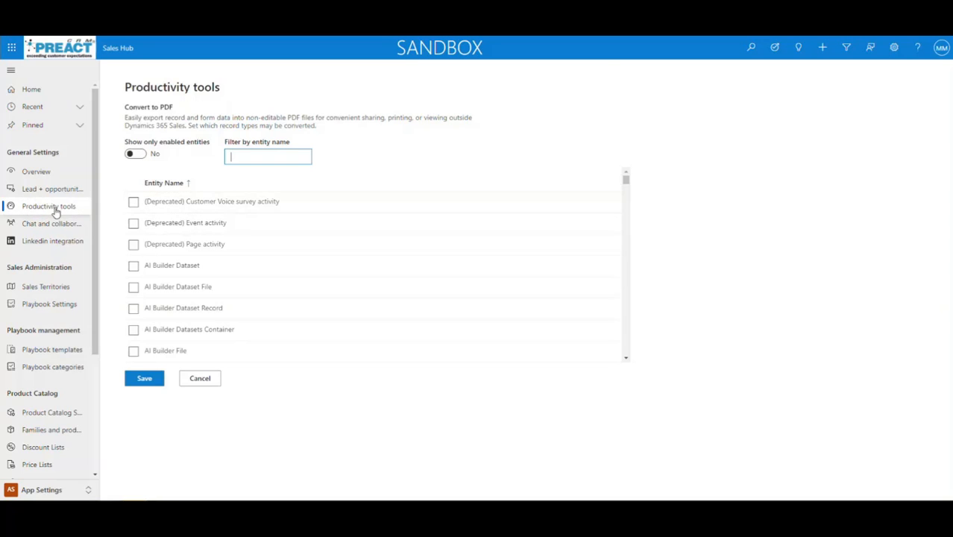
{"action": "scroll", "coordinate": [157, 251], "scroll_direction": "down", "scroll_amount": 5}
{"action": "scroll", "coordinate": [157, 252], "scroll_direction": "down", "scroll_amount": 10}
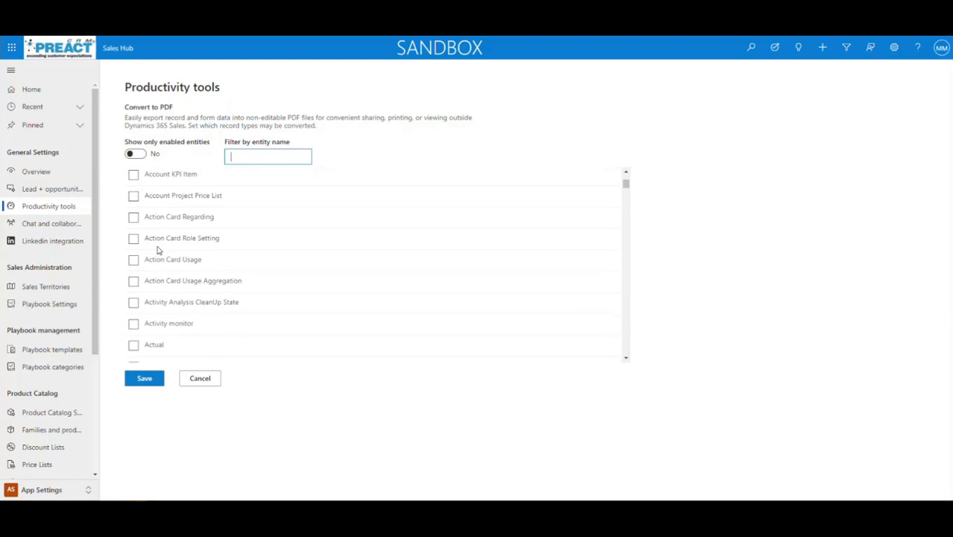
{"action": "scroll", "coordinate": [157, 252], "scroll_direction": "up", "scroll_amount": 15}
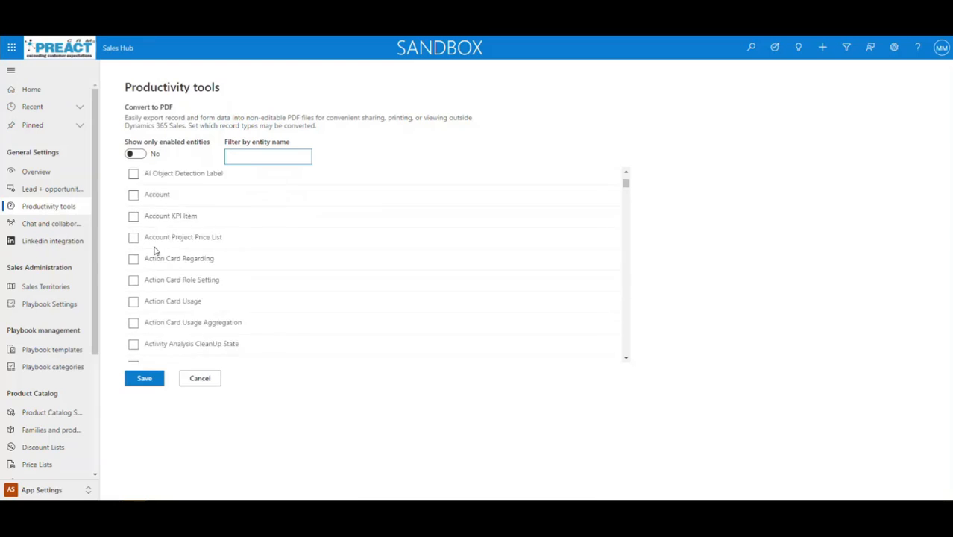
Filter the entity list for 'course', enable Convert to PDF for Course, and save
{"action": "left_click", "coordinate": [237, 158]}
{"action": "type", "text": "course"}
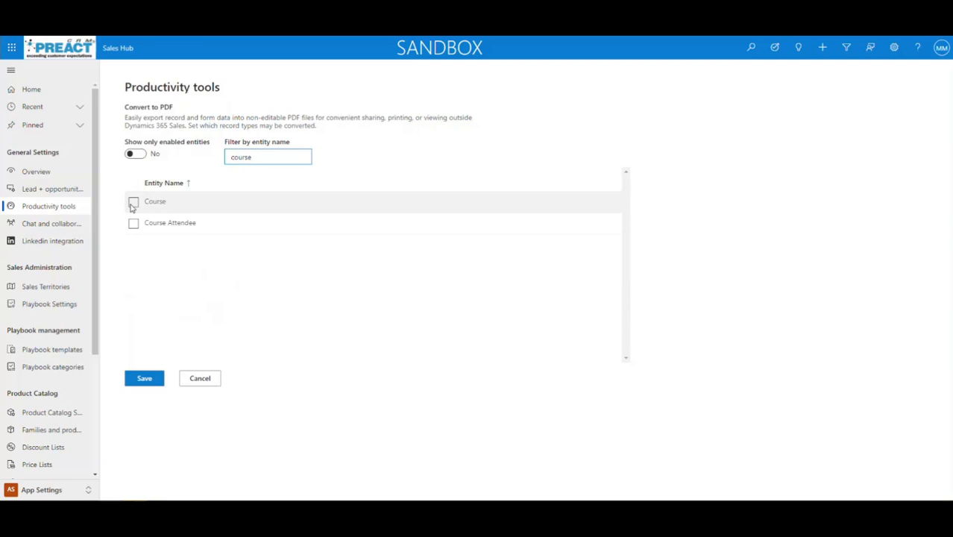
{"action": "left_click", "coordinate": [132, 203]}
{"action": "left_click", "coordinate": [149, 380]}
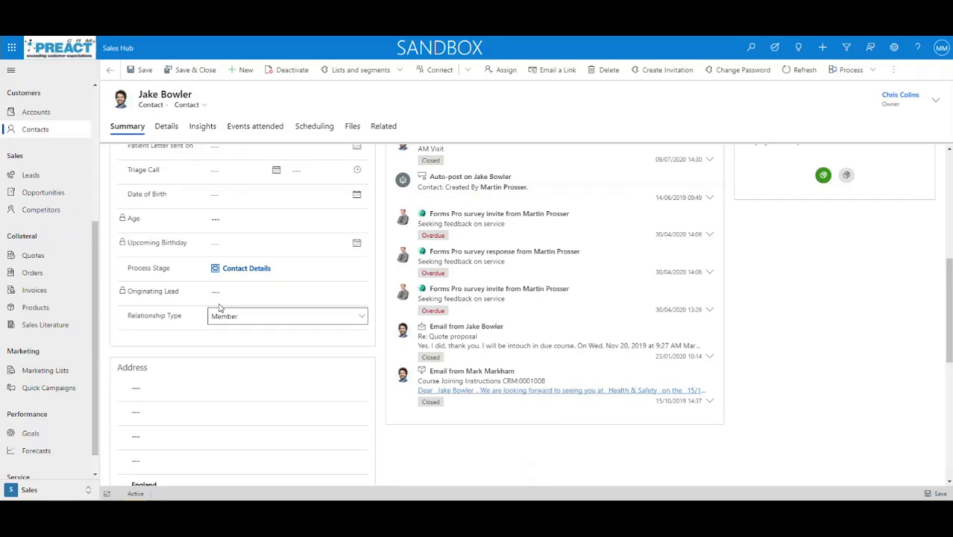
Open Quote for 100 Square Metres from Quotes and view its Word templates list
{"action": "left_click", "coordinate": [33, 255]}
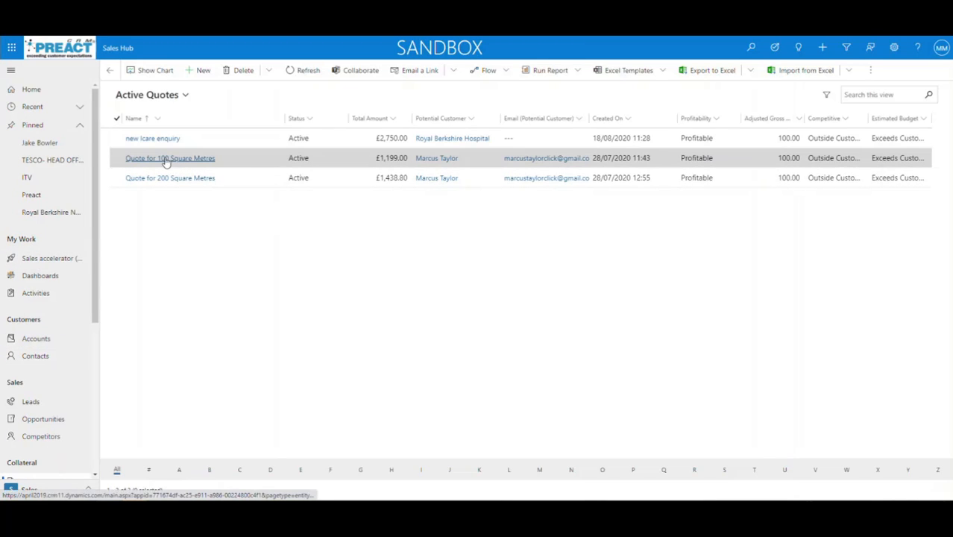
{"action": "left_click", "coordinate": [168, 160]}
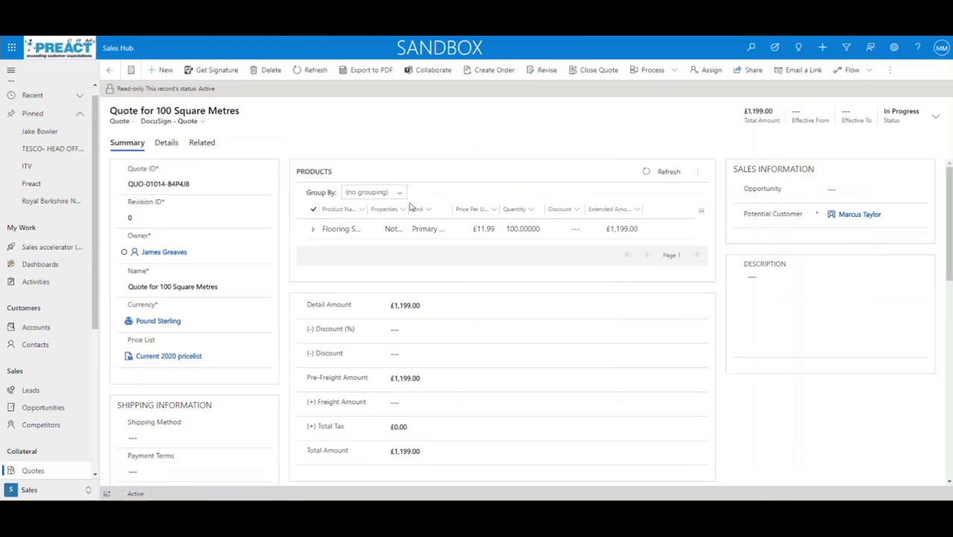
{"action": "left_click", "coordinate": [893, 69]}
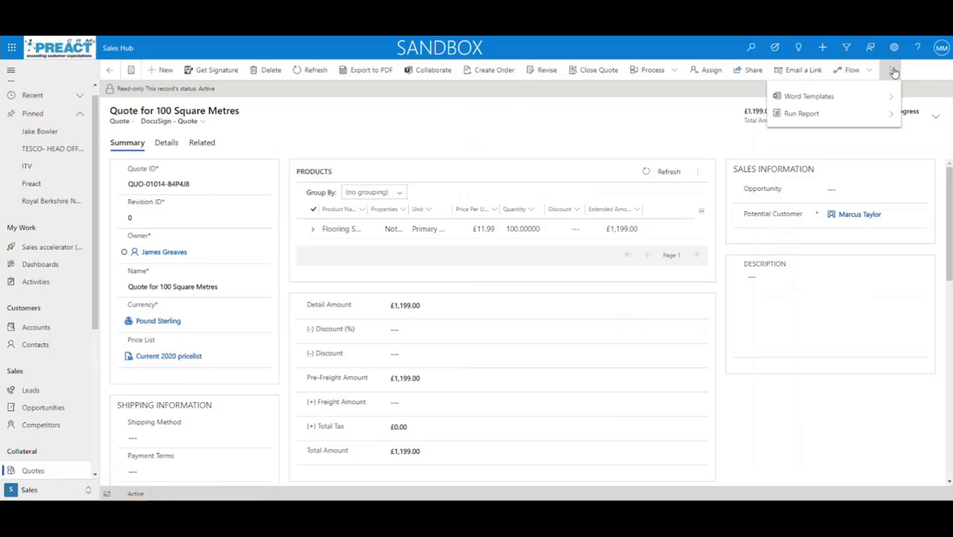
{"action": "left_click", "coordinate": [890, 97]}
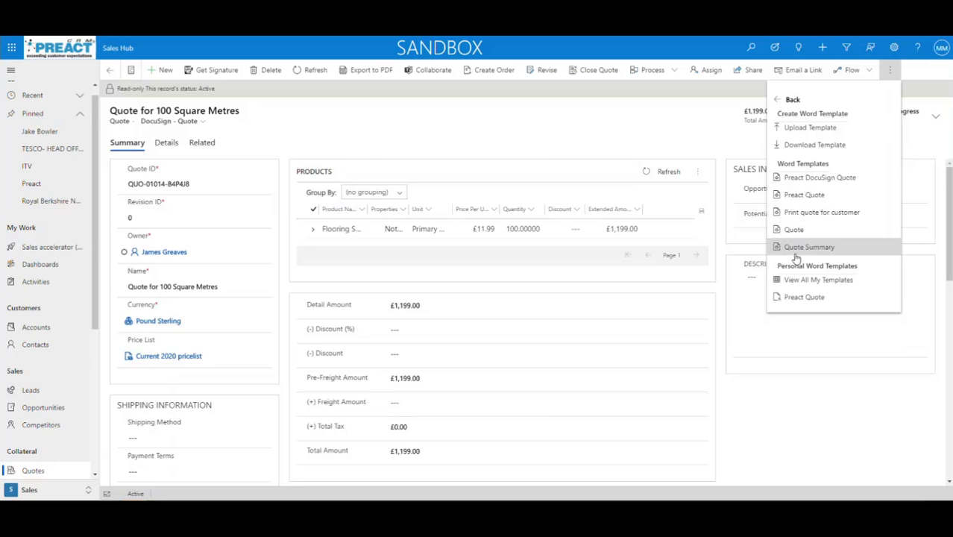
{"action": "left_click", "coordinate": [500, 143]}
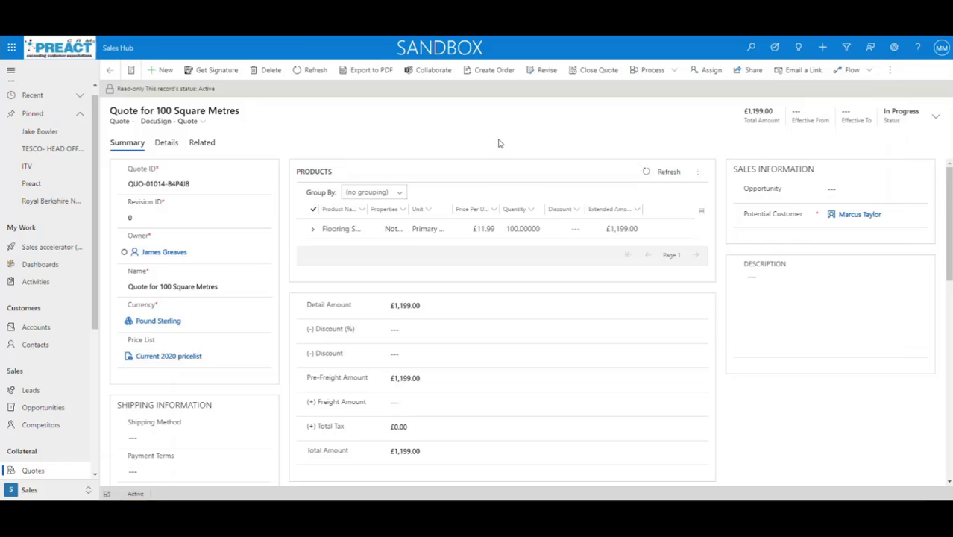
Export the quote to PDF, previewing Preact Quote before choosing the Quote Summary template
{"action": "left_click", "coordinate": [362, 72]}
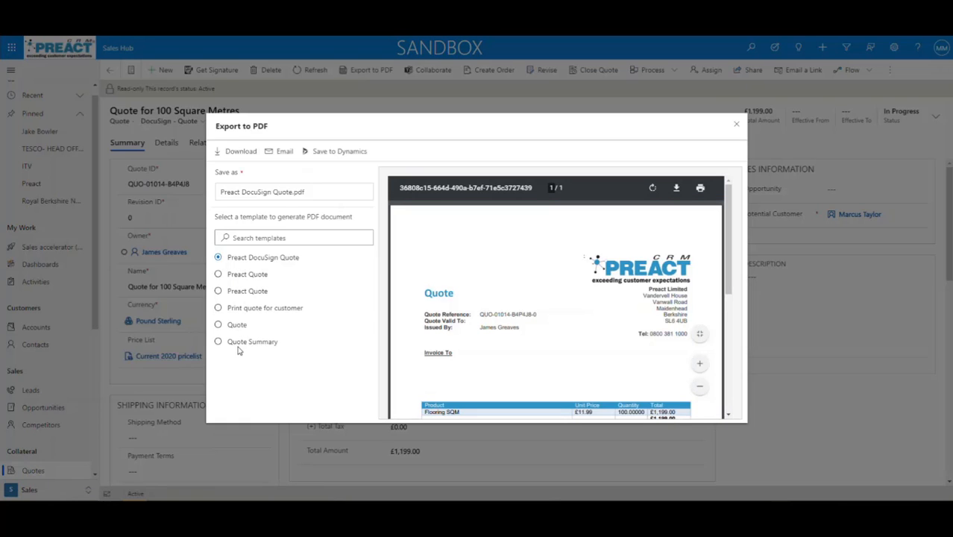
{"action": "scroll", "coordinate": [563, 324], "scroll_direction": "down", "scroll_amount": 3}
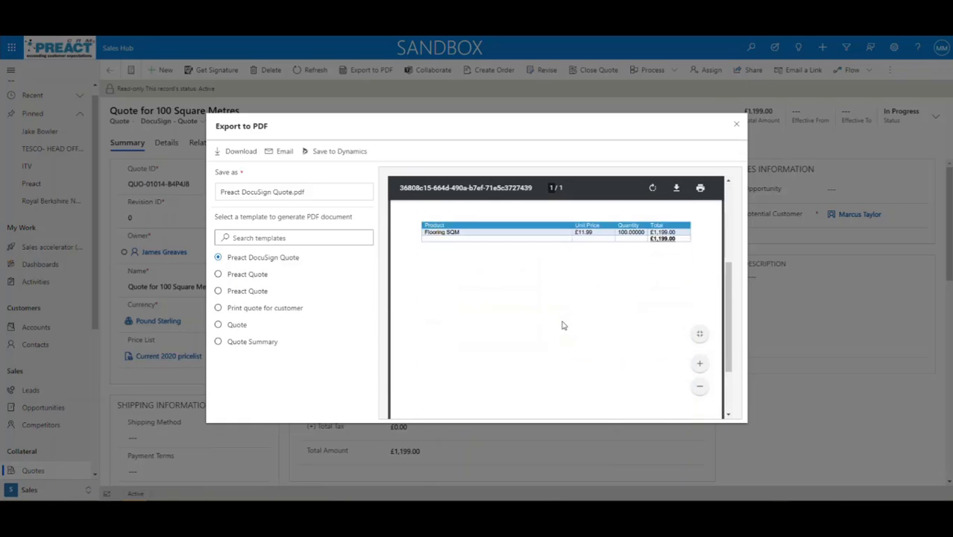
{"action": "scroll", "coordinate": [562, 323], "scroll_direction": "up", "scroll_amount": 2}
{"action": "scroll", "coordinate": [562, 325], "scroll_direction": "up", "scroll_amount": 3}
{"action": "left_click", "coordinate": [247, 274]}
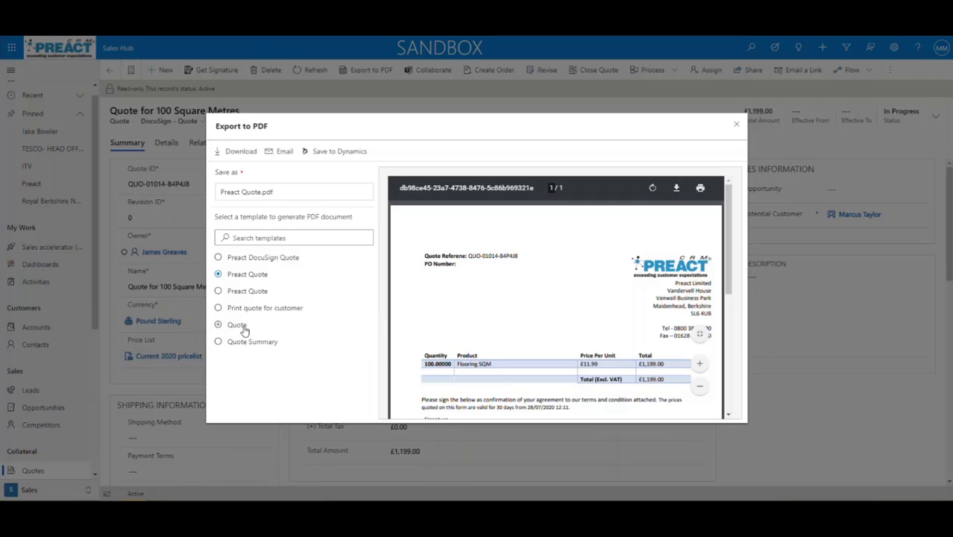
{"action": "left_click", "coordinate": [246, 342]}
{"action": "scroll", "coordinate": [588, 352], "scroll_direction": "down", "scroll_amount": 2}
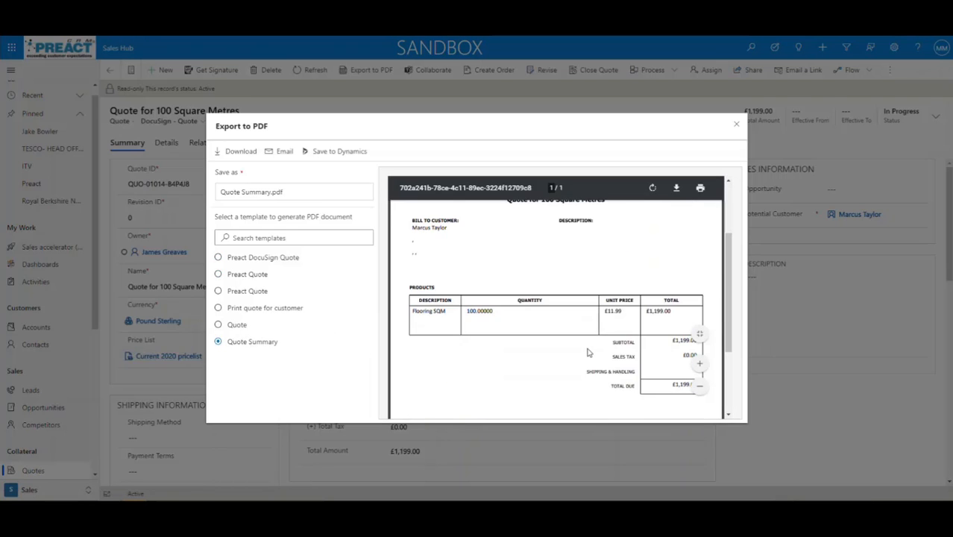
{"action": "scroll", "coordinate": [587, 350], "scroll_direction": "down", "scroll_amount": 1}
{"action": "scroll", "coordinate": [588, 351], "scroll_direction": "up", "scroll_amount": 3}
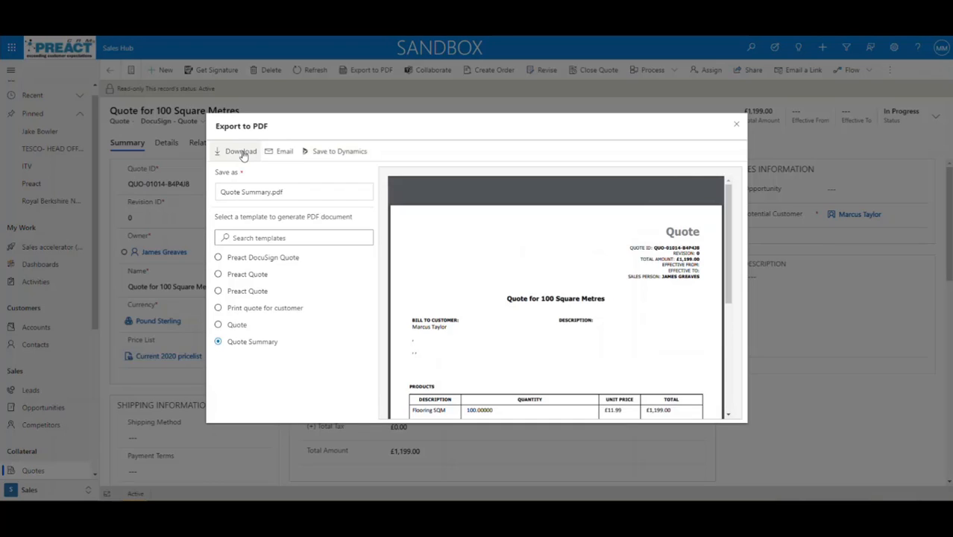
Email the Quote Summary PDF and check the Quote Summary.pdf attachment options
{"action": "left_click", "coordinate": [279, 152]}
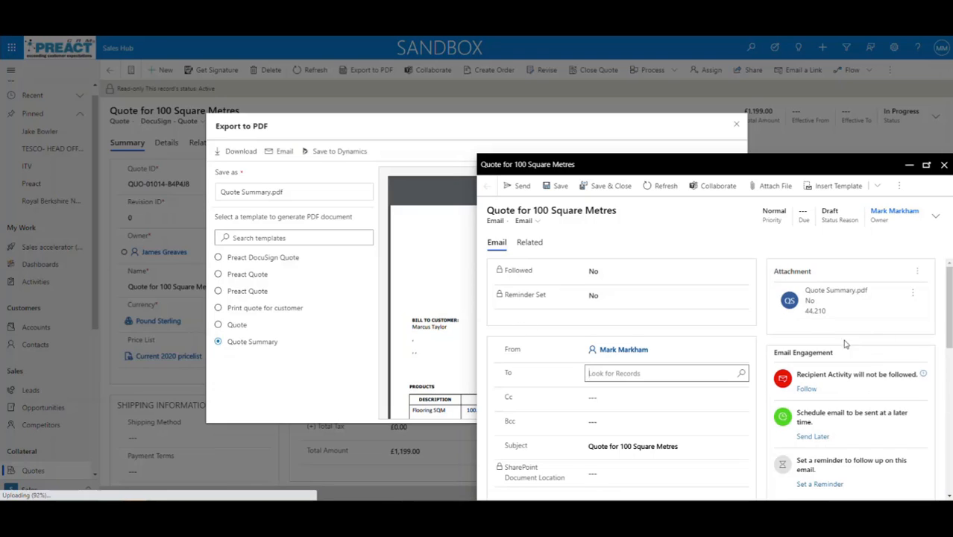
{"action": "left_click", "coordinate": [911, 293]}
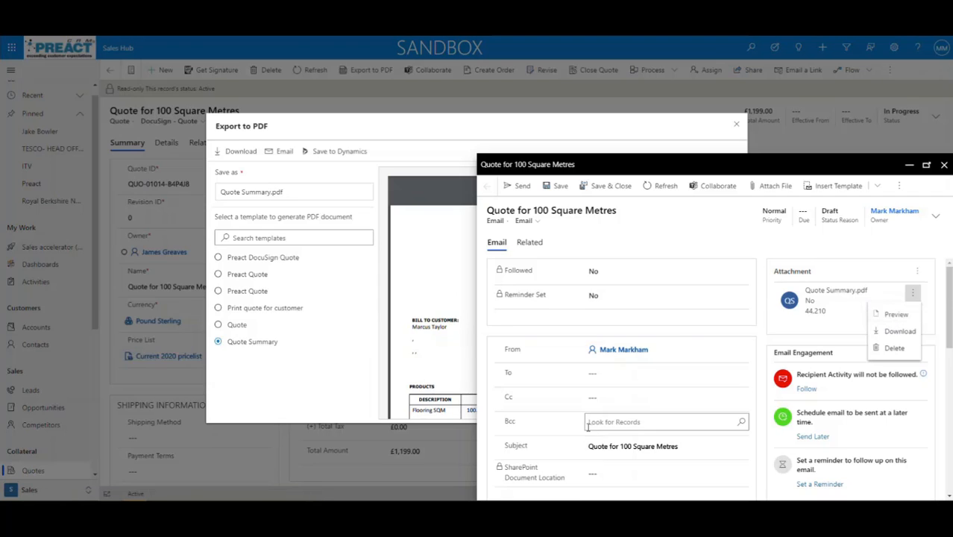
{"action": "scroll", "coordinate": [589, 425], "scroll_direction": "down", "scroll_amount": 2}
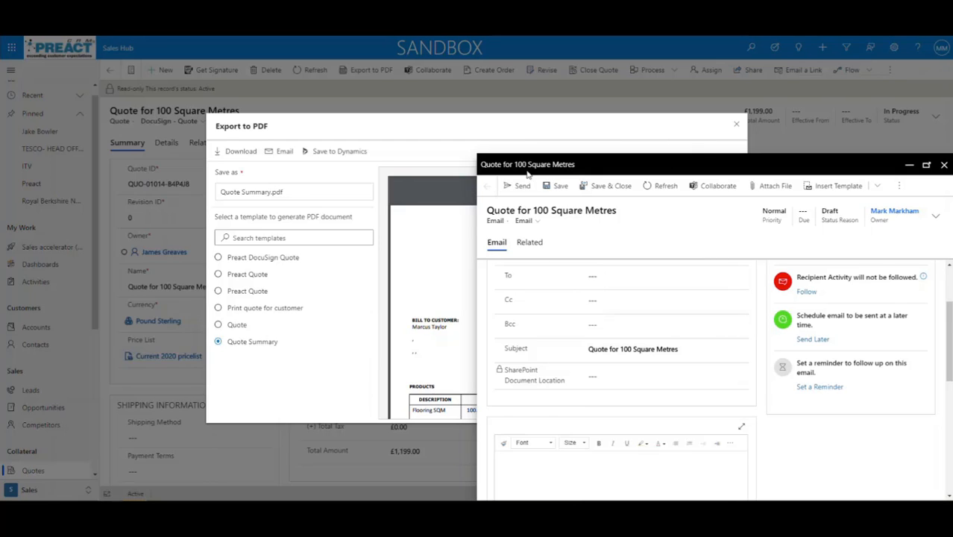
Save the quote email as a draft and close the Export to PDF preview
{"action": "left_click", "coordinate": [943, 165]}
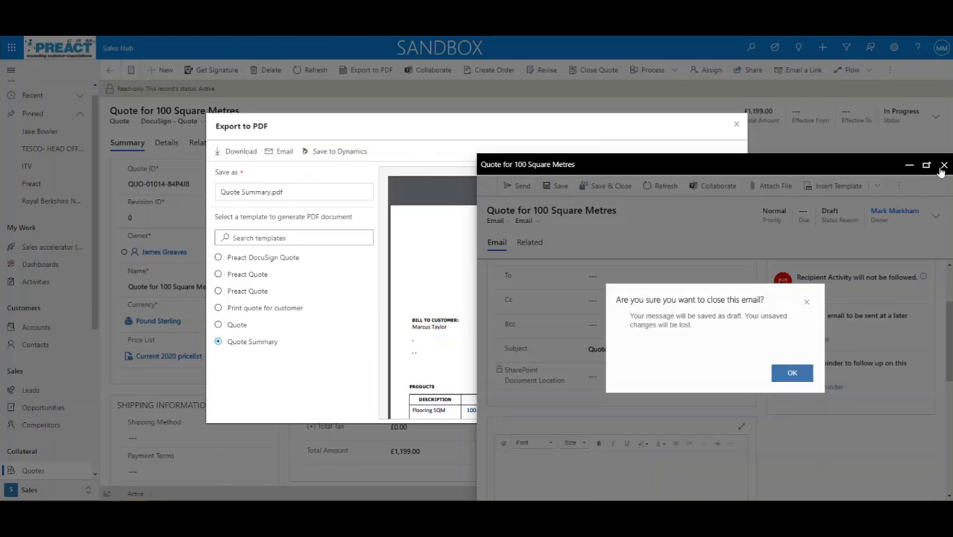
{"action": "left_click", "coordinate": [796, 374]}
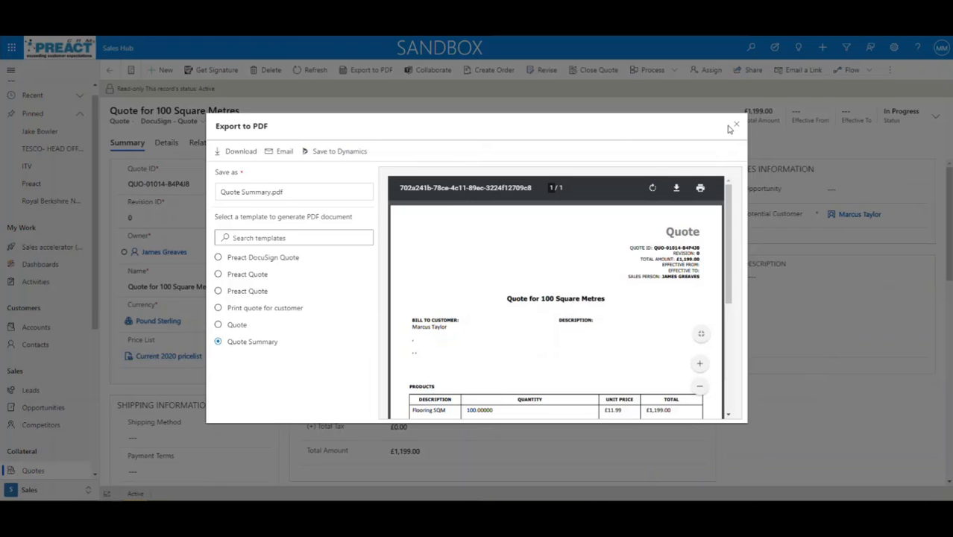
{"action": "left_click", "coordinate": [737, 126]}
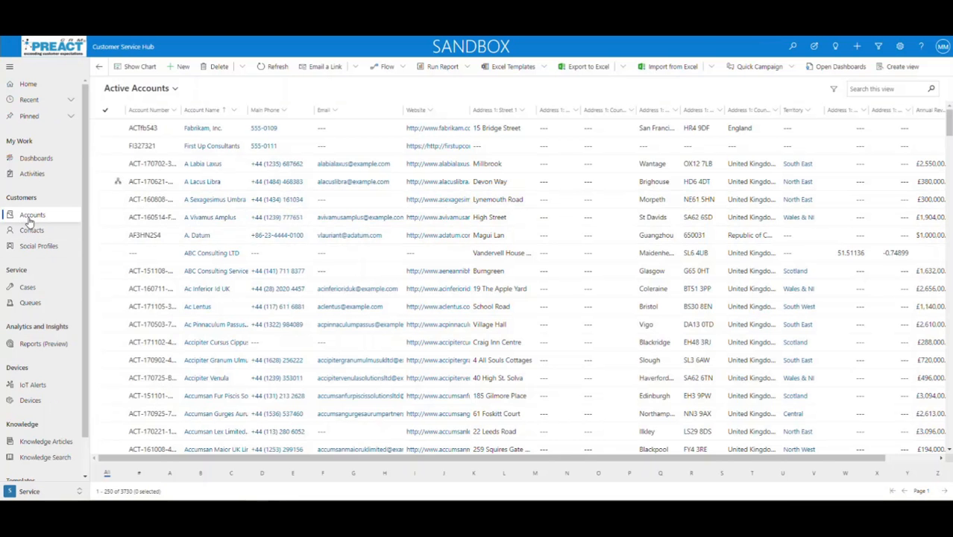
Open Accounts and select the A Sexagesimus Umbra and A Lacus Libra rows
{"action": "left_click", "coordinate": [29, 216]}
{"action": "left_click", "coordinate": [106, 199]}
{"action": "left_click", "coordinate": [106, 182]}
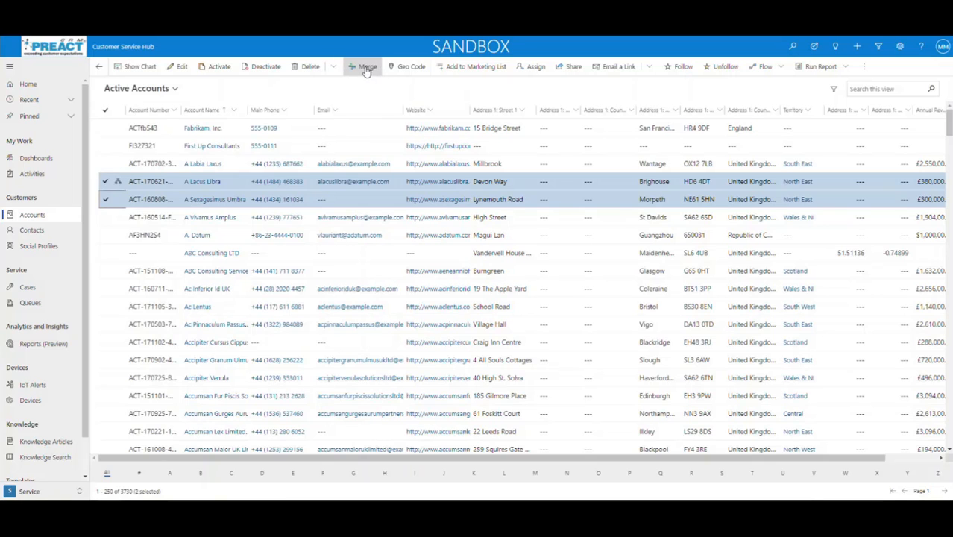
{"action": "left_click", "coordinate": [365, 69]}
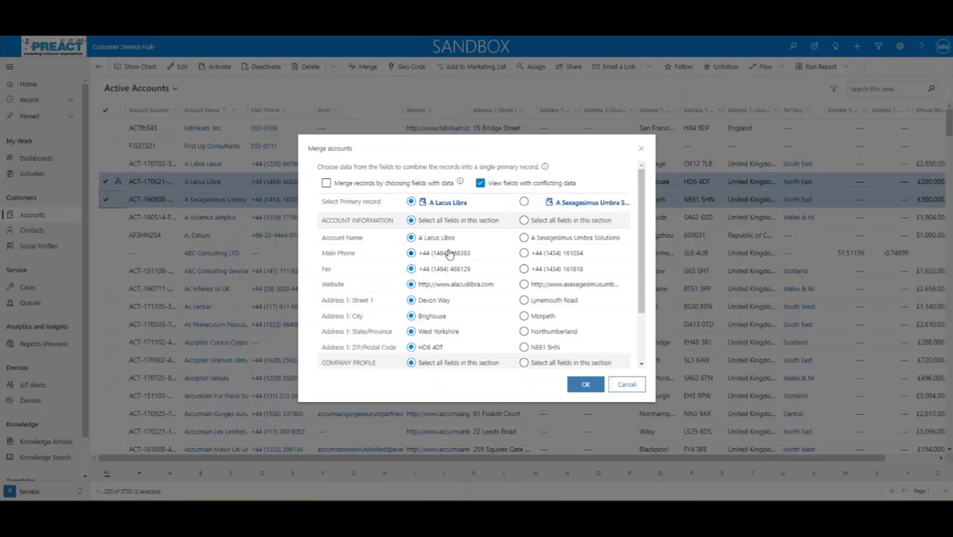
{"action": "left_click", "coordinate": [480, 183]}
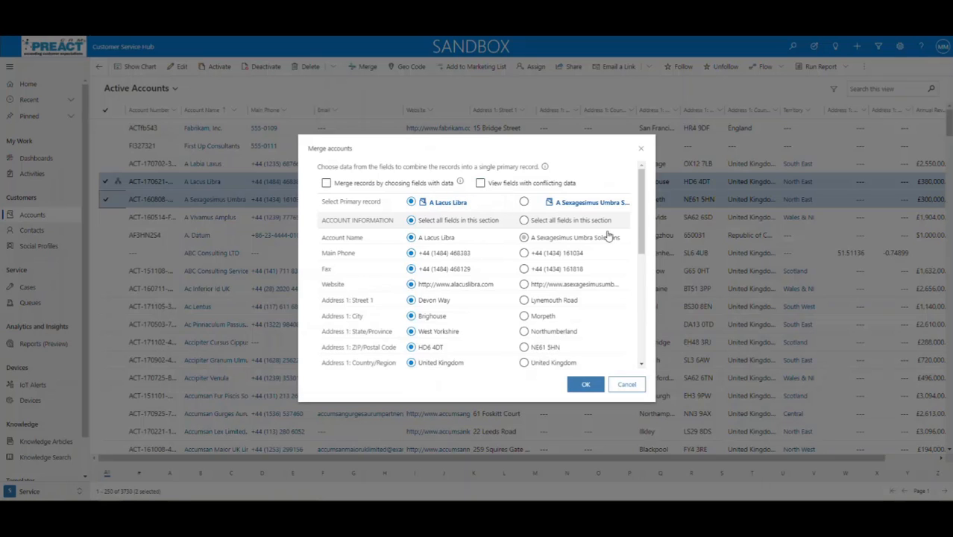
{"action": "left_click_drag", "start_coordinate": [641, 227], "coordinate": [637, 321]}
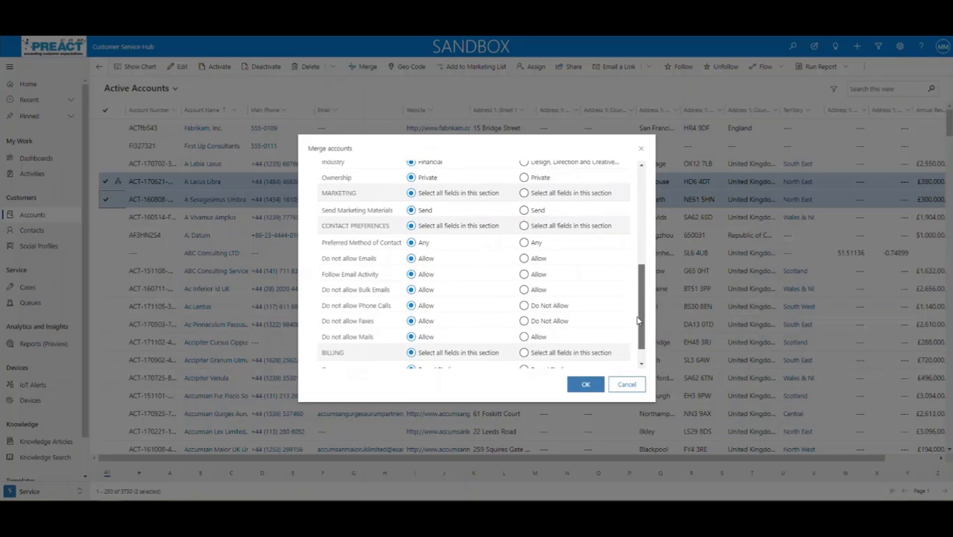
{"action": "scroll", "coordinate": [524, 229], "scroll_direction": "up", "scroll_amount": 10}
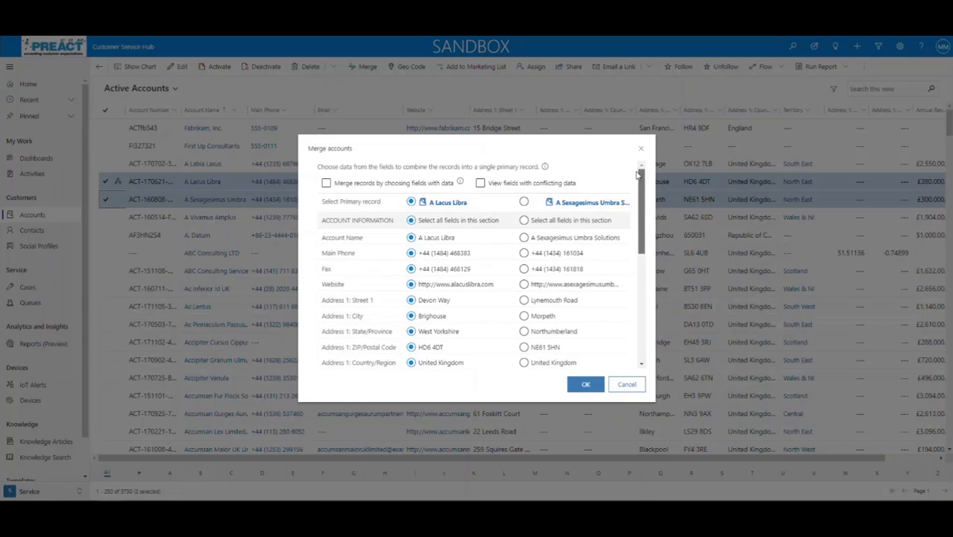
{"action": "left_click", "coordinate": [481, 184]}
{"action": "left_click", "coordinate": [482, 185]}
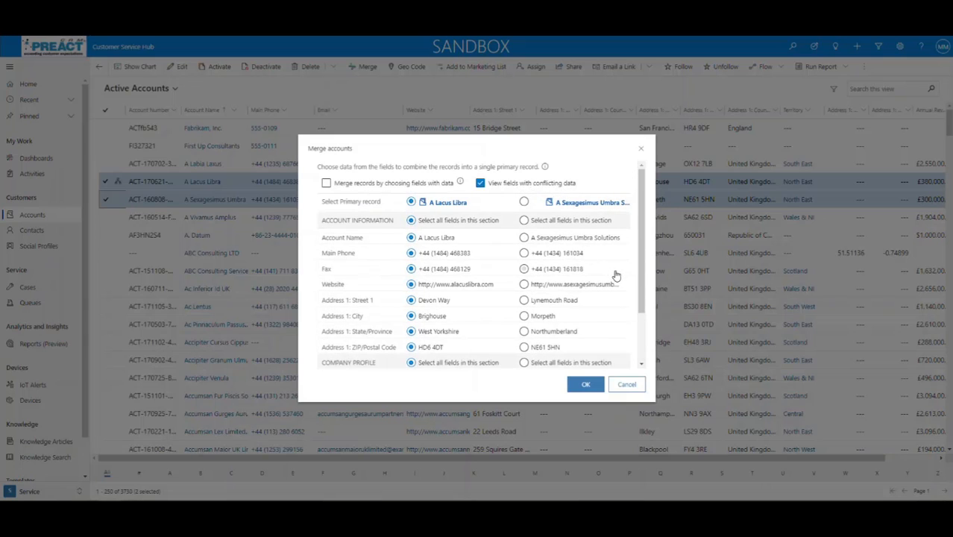
{"action": "mouse_move", "coordinate": [642, 262]}
{"action": "left_mouse_down"}
{"action": "mouse_move", "coordinate": [642, 321]}
{"action": "mouse_move", "coordinate": [638, 268]}
{"action": "left_mouse_up"}
{"action": "scroll", "coordinate": [638, 268], "scroll_direction": "down", "scroll_amount": 3}
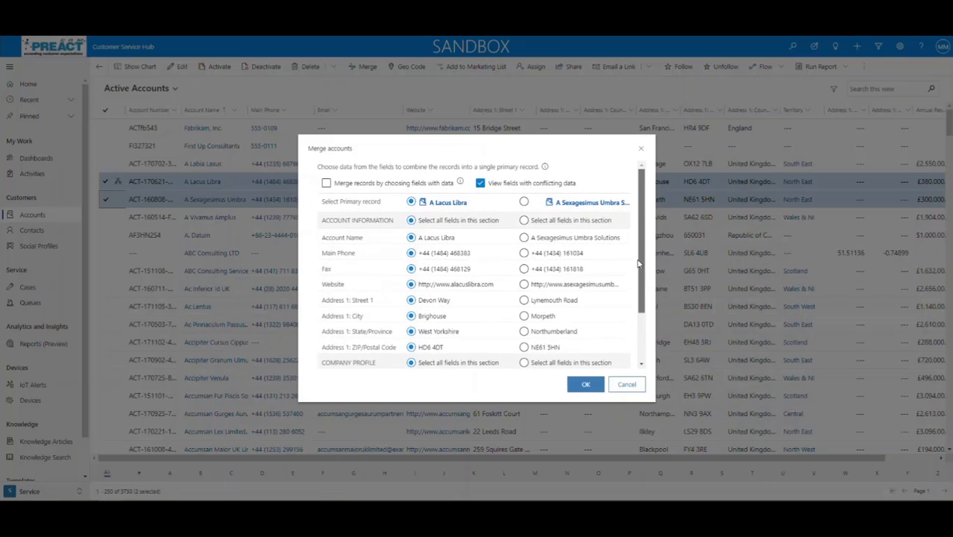
{"action": "left_click", "coordinate": [550, 265]}
{"action": "left_click", "coordinate": [411, 263]}
{"action": "left_click", "coordinate": [552, 266]}
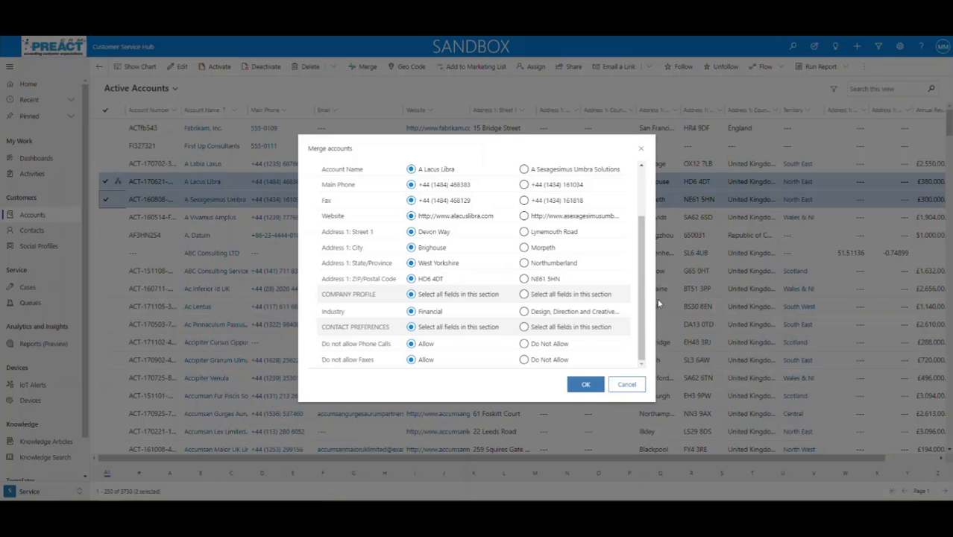
{"action": "scroll", "coordinate": [638, 291], "scroll_direction": "up", "scroll_amount": 3}
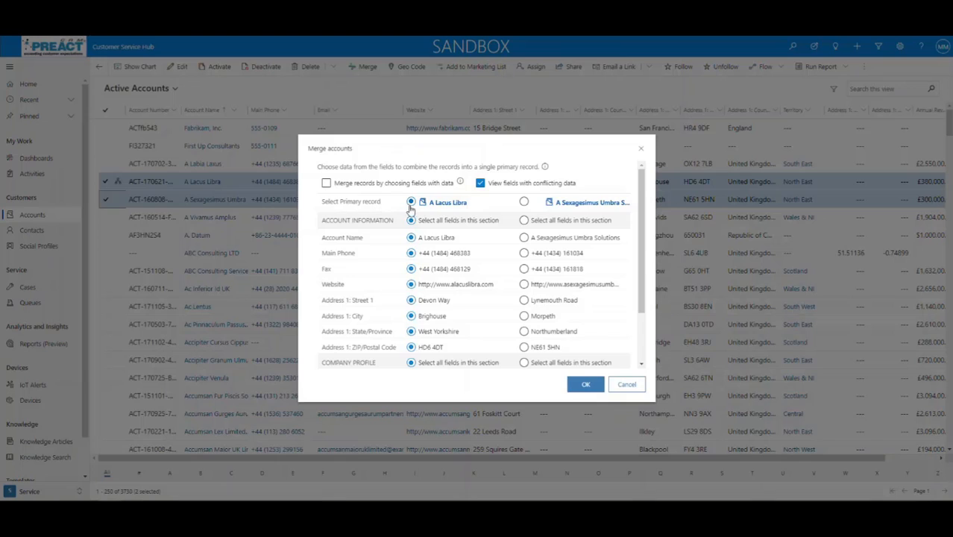
{"action": "left_click", "coordinate": [524, 202]}
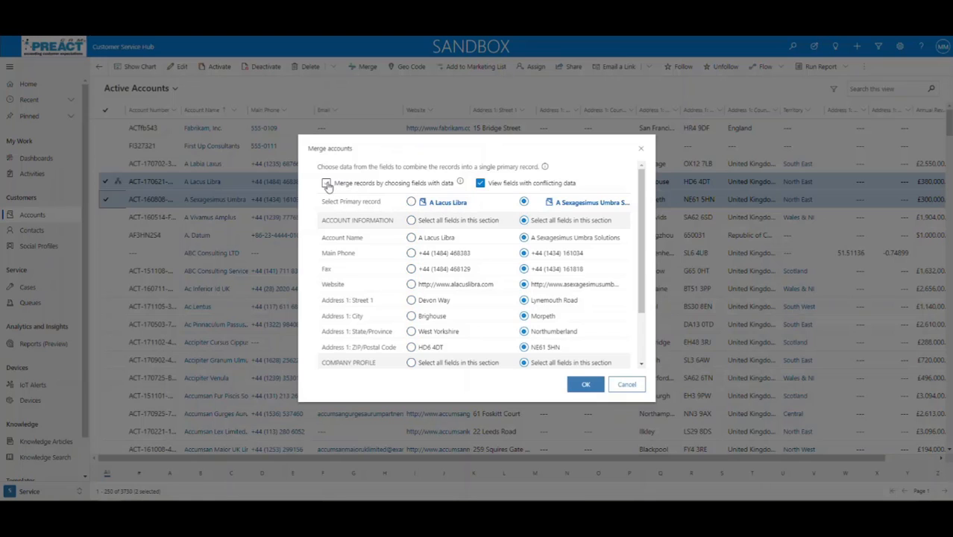
{"action": "mouse_move", "coordinate": [461, 183]}
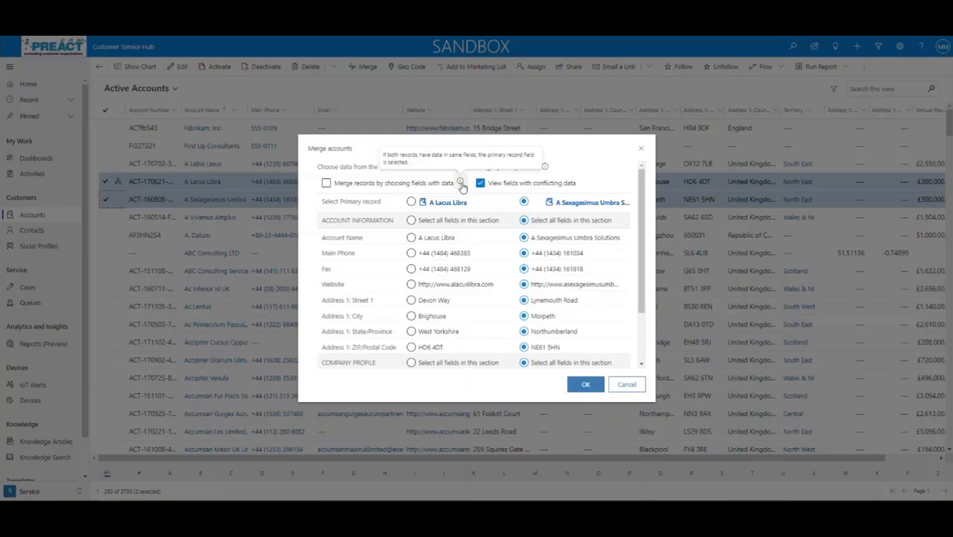
{"action": "left_click", "coordinate": [326, 183]}
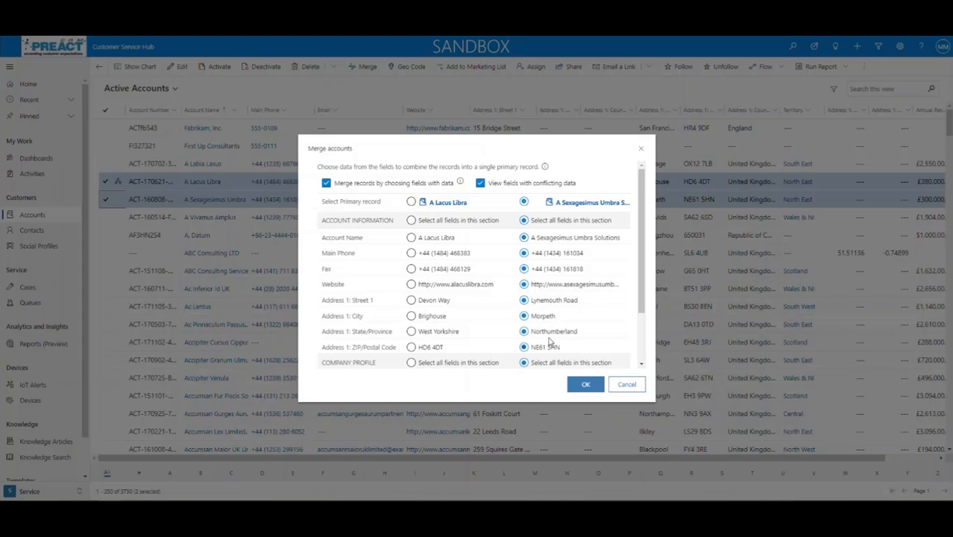
{"action": "left_click", "coordinate": [626, 385]}
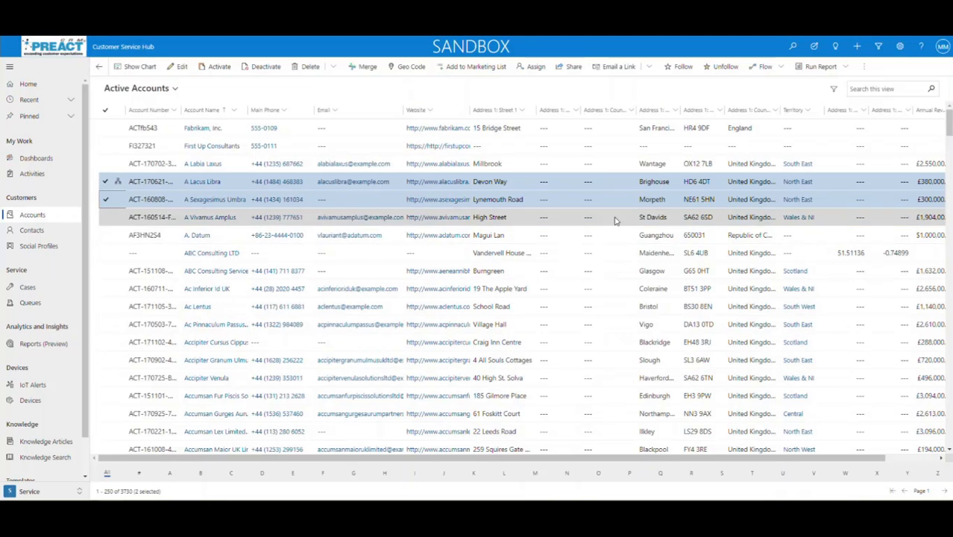
Deselect both accounts, start a new account, and autofill its address from a saved entry
{"action": "left_click", "coordinate": [106, 186]}
{"action": "left_click", "coordinate": [106, 199]}
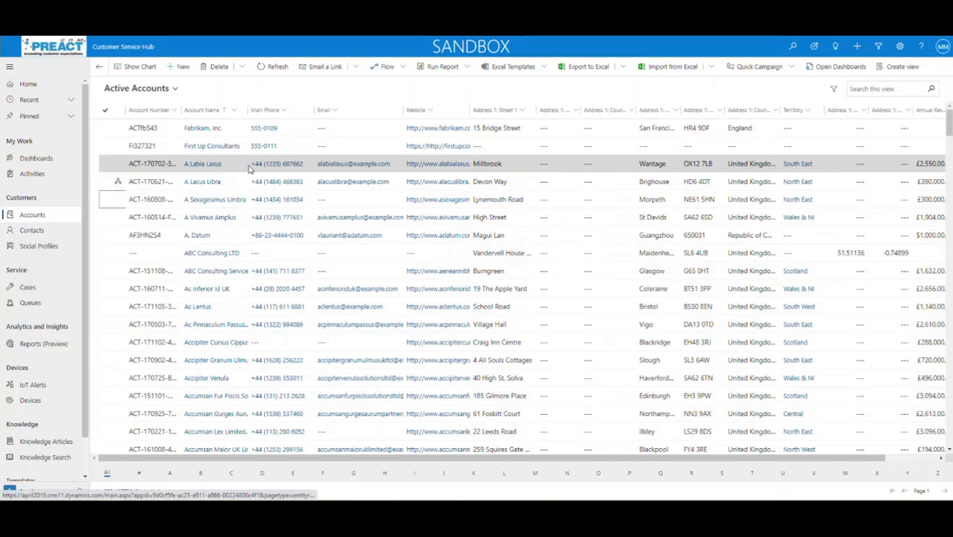
{"action": "left_click", "coordinate": [181, 69]}
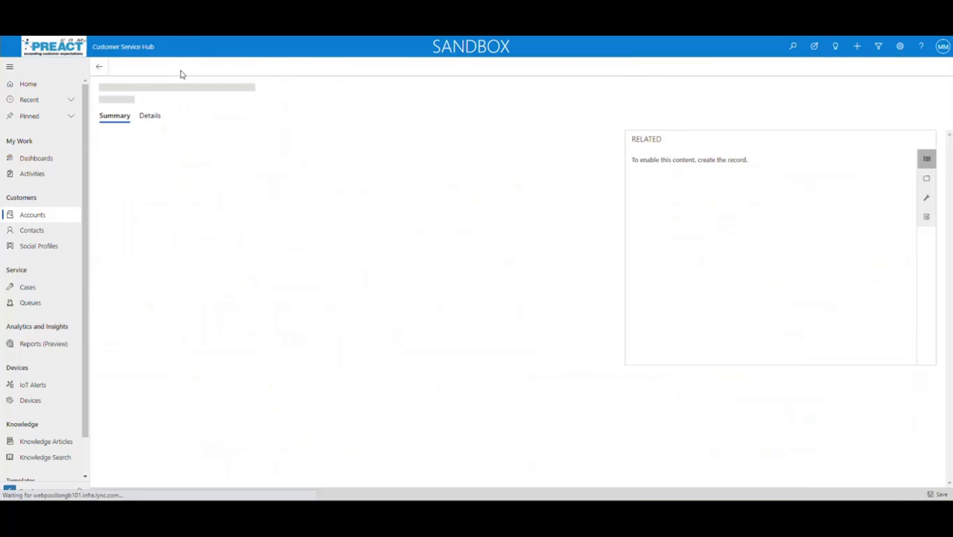
{"action": "left_click", "coordinate": [204, 291]}
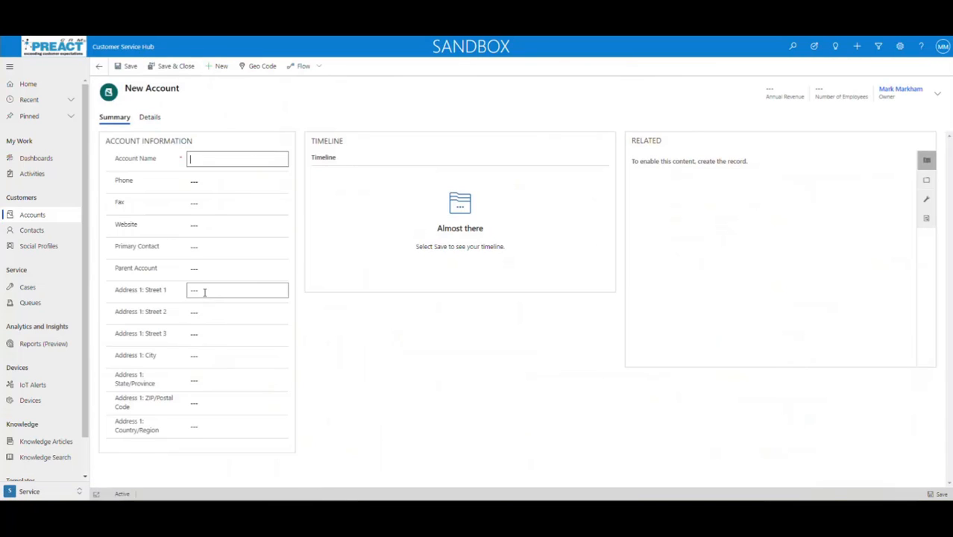
{"action": "left_click", "coordinate": [210, 317]}
{"action": "left_click", "coordinate": [202, 160]}
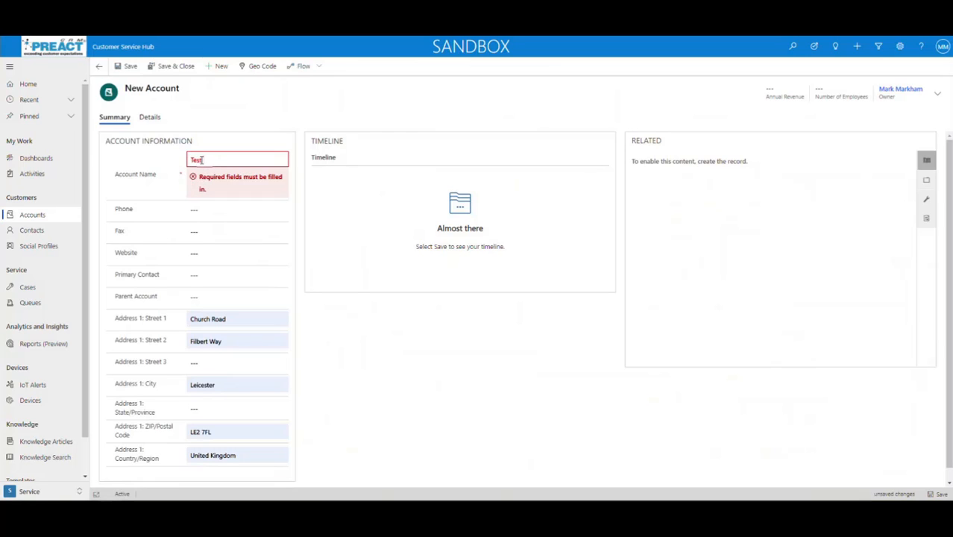
{"action": "left_click", "coordinate": [207, 208]}
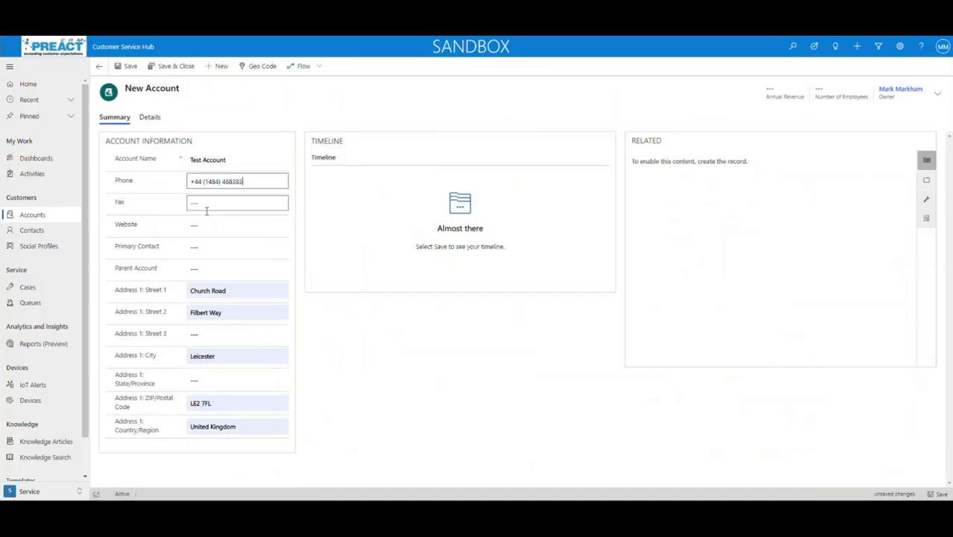
Save Test Account, start merging it into duplicate A Lacus Libra, then cancel without saving
{"action": "left_click", "coordinate": [130, 67]}
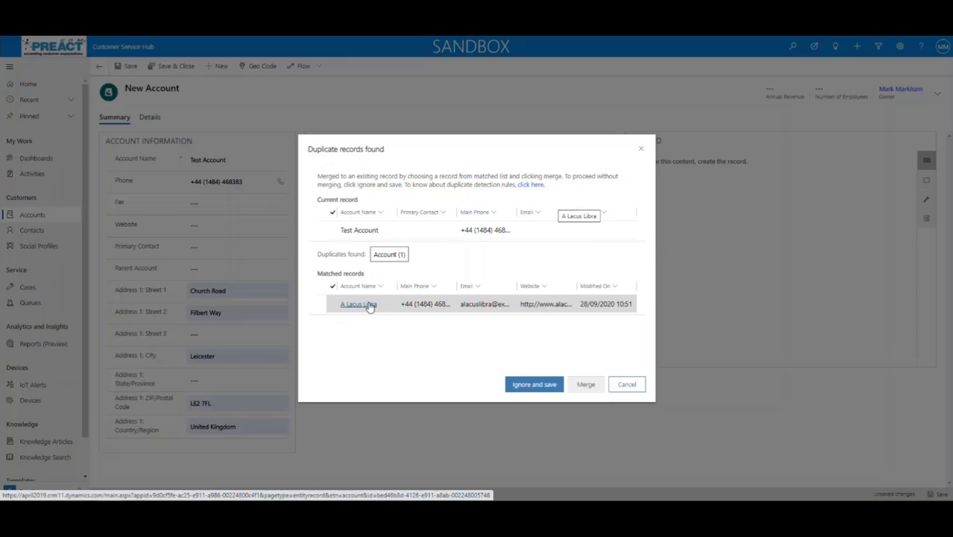
{"action": "left_click", "coordinate": [332, 306]}
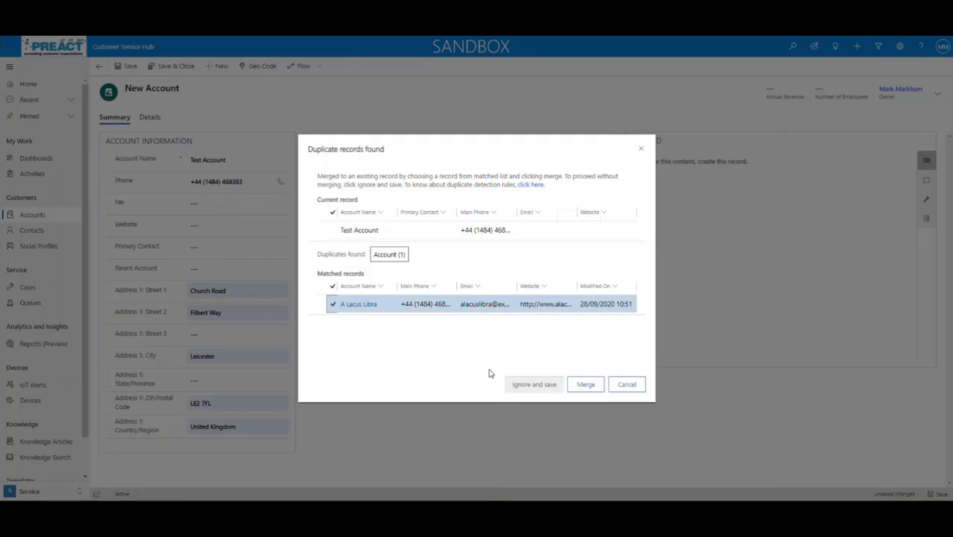
{"action": "left_click", "coordinate": [332, 306]}
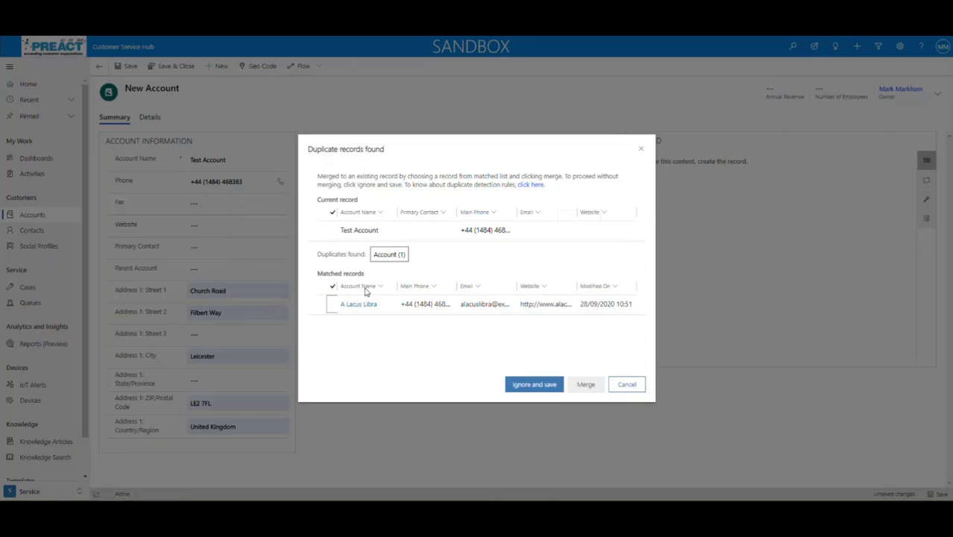
{"action": "left_click", "coordinate": [522, 386]}
{"action": "left_click", "coordinate": [331, 306]}
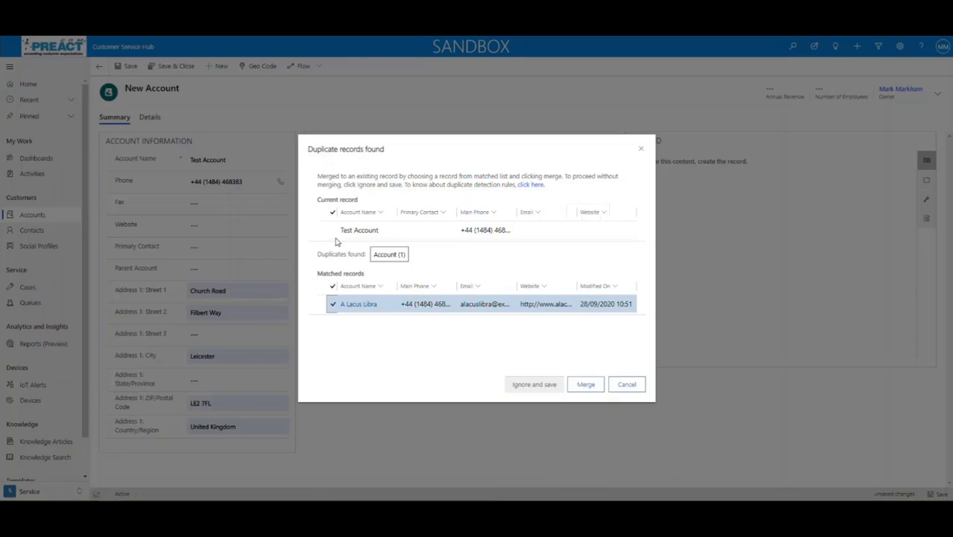
{"action": "left_click", "coordinate": [589, 388]}
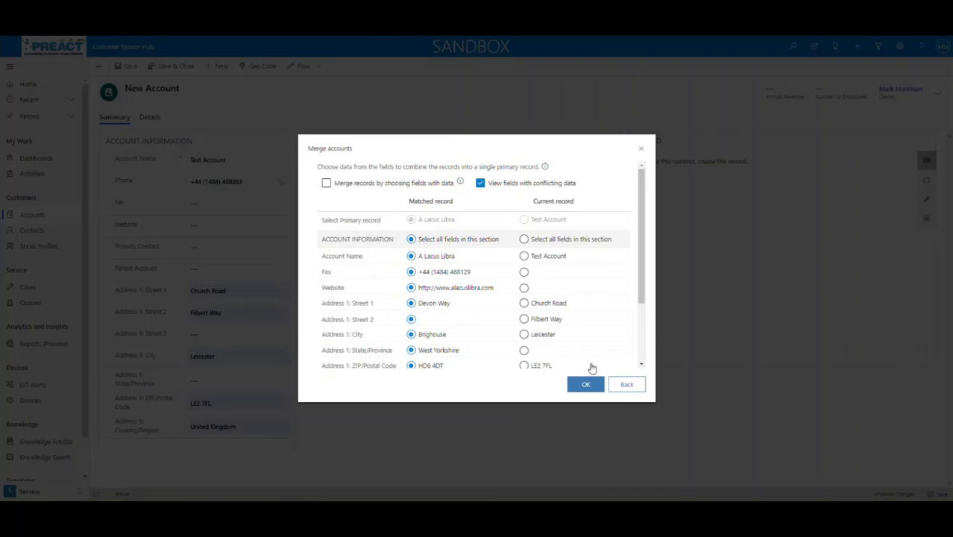
{"action": "left_click", "coordinate": [641, 152]}
{"action": "left_click", "coordinate": [626, 385]}
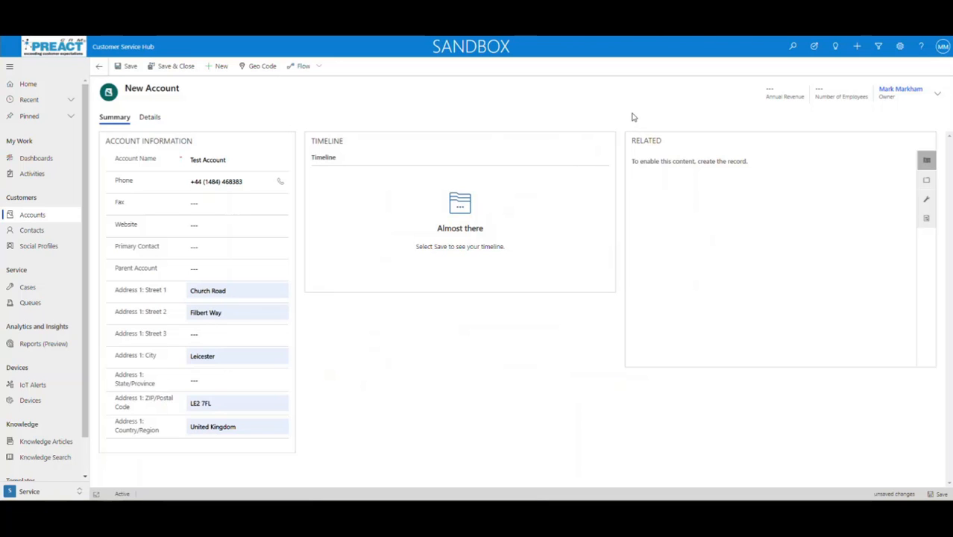
Open the Active Cases list from the Customer Service Hub sitemap
{"action": "left_click", "coordinate": [128, 47]}
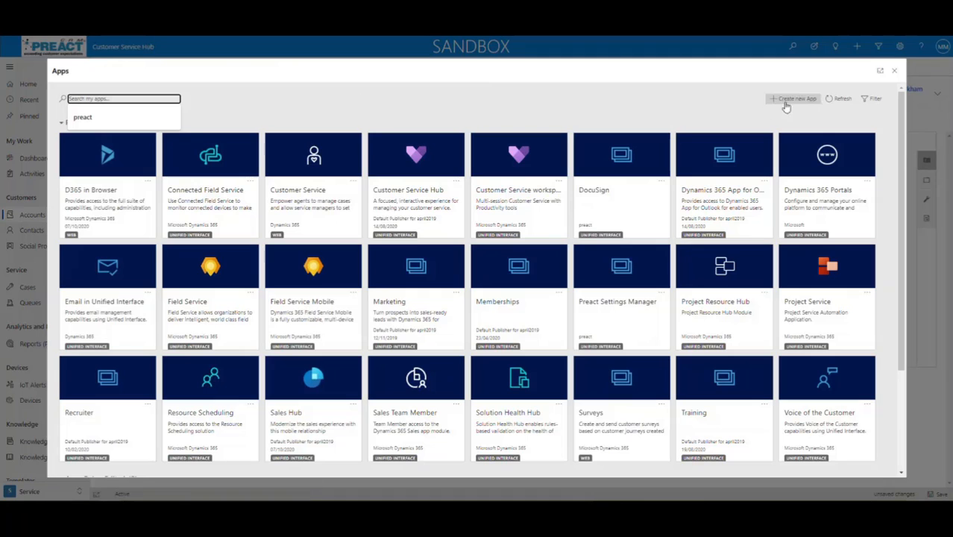
{"action": "left_click", "coordinate": [893, 71]}
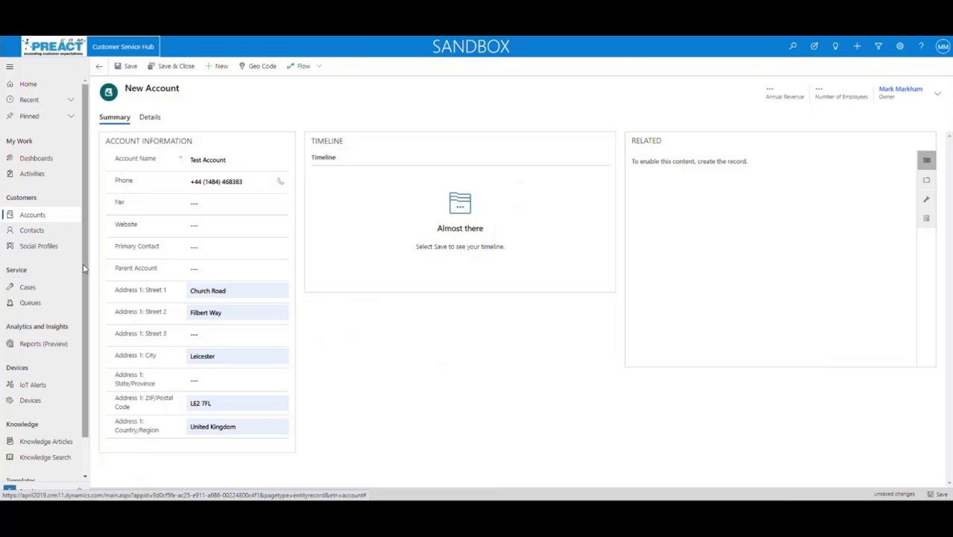
{"action": "scroll", "coordinate": [84, 269], "scroll_direction": "down", "scroll_amount": 1}
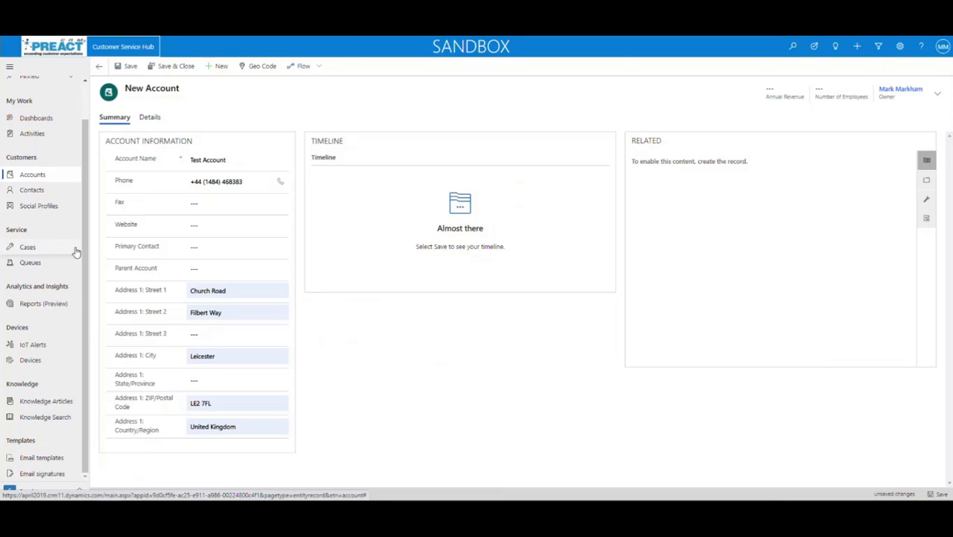
{"action": "left_click", "coordinate": [28, 248]}
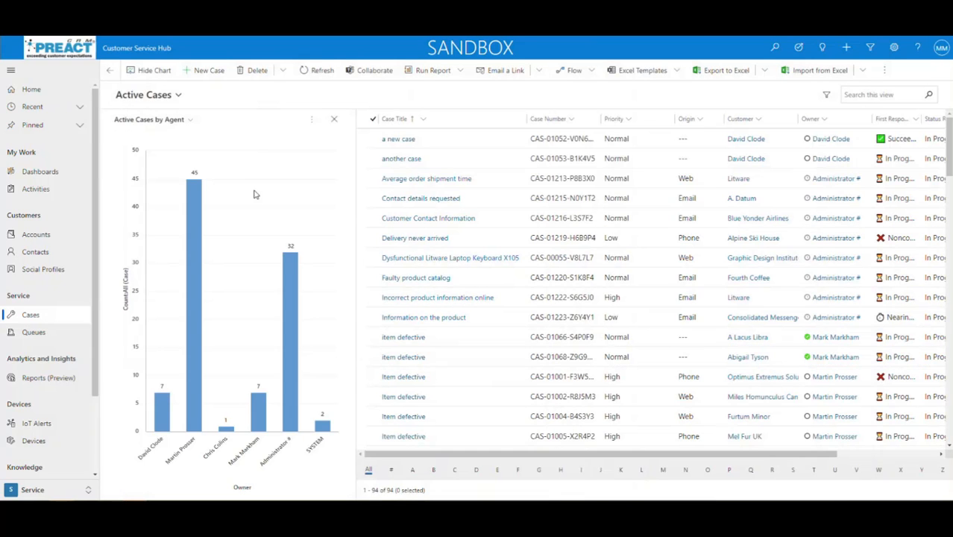
Display the Case by Owner pie chart beside the cases and open its command menu
{"action": "left_click", "coordinate": [187, 121]}
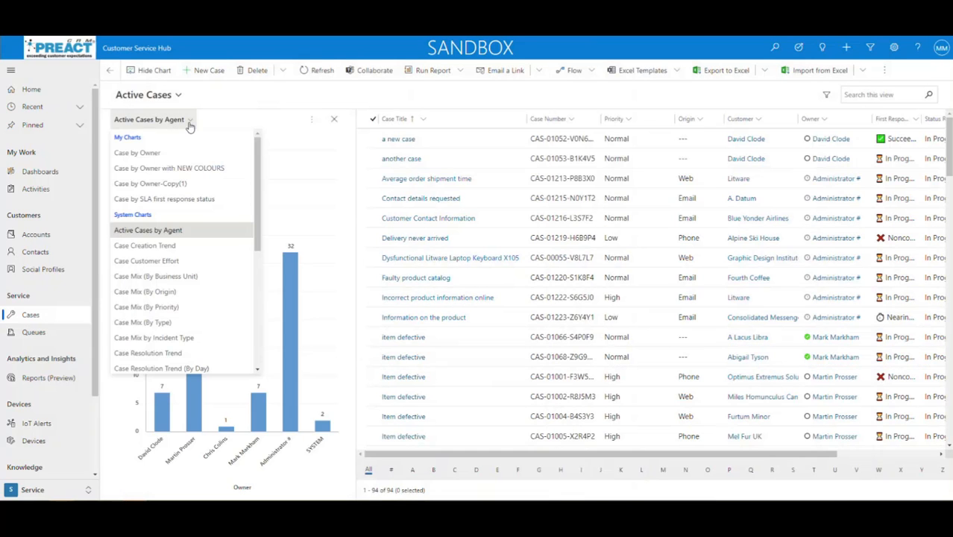
{"action": "left_click", "coordinate": [153, 152]}
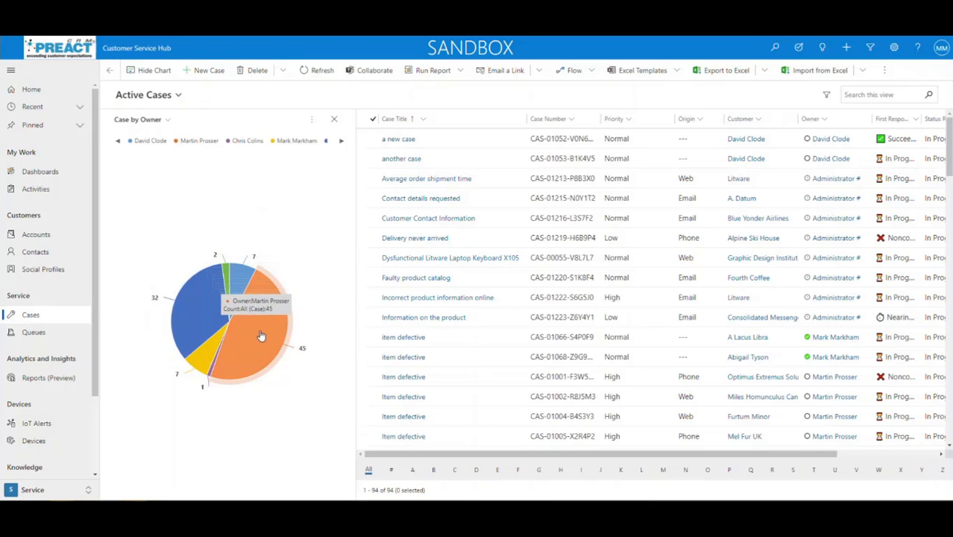
{"action": "left_click", "coordinate": [312, 120]}
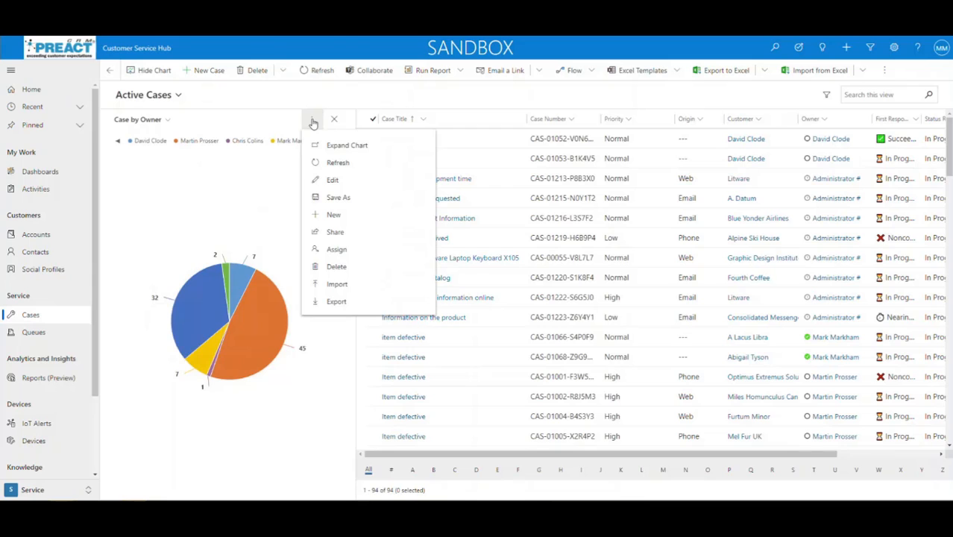
Export the Case by Owner chart to Case by Owner (1).xml and review its XML definition
{"action": "left_click", "coordinate": [337, 302]}
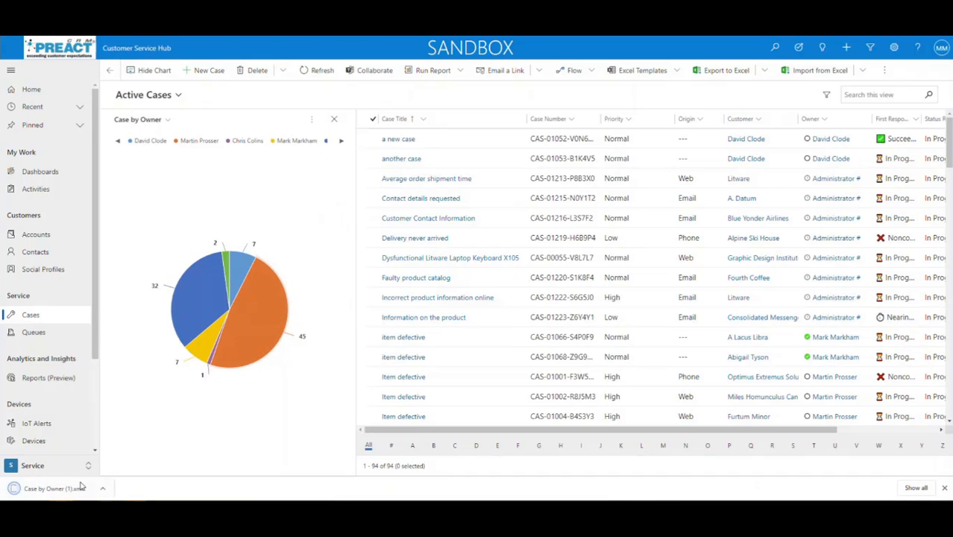
{"action": "left_click", "coordinate": [64, 492]}
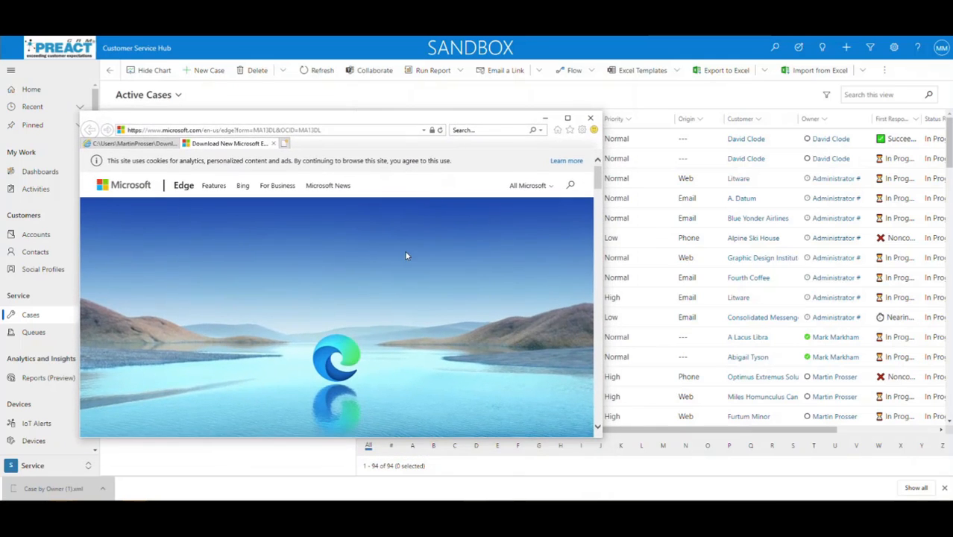
{"action": "left_click", "coordinate": [155, 144]}
{"action": "scroll", "coordinate": [436, 343], "scroll_direction": "down", "scroll_amount": 3}
{"action": "scroll", "coordinate": [436, 343], "scroll_direction": "up", "scroll_amount": 2}
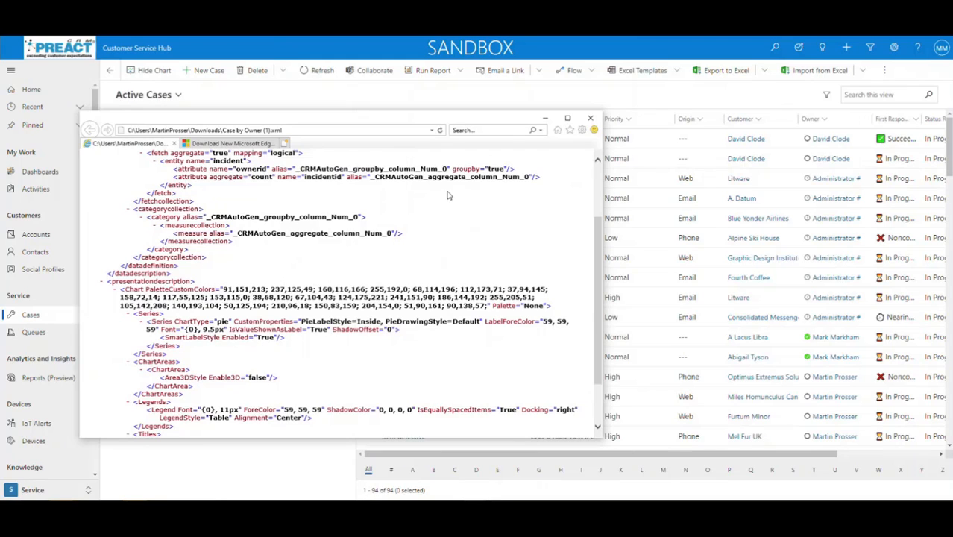
{"action": "left_click_drag", "start_coordinate": [448, 119], "coordinate": [0, 249]}
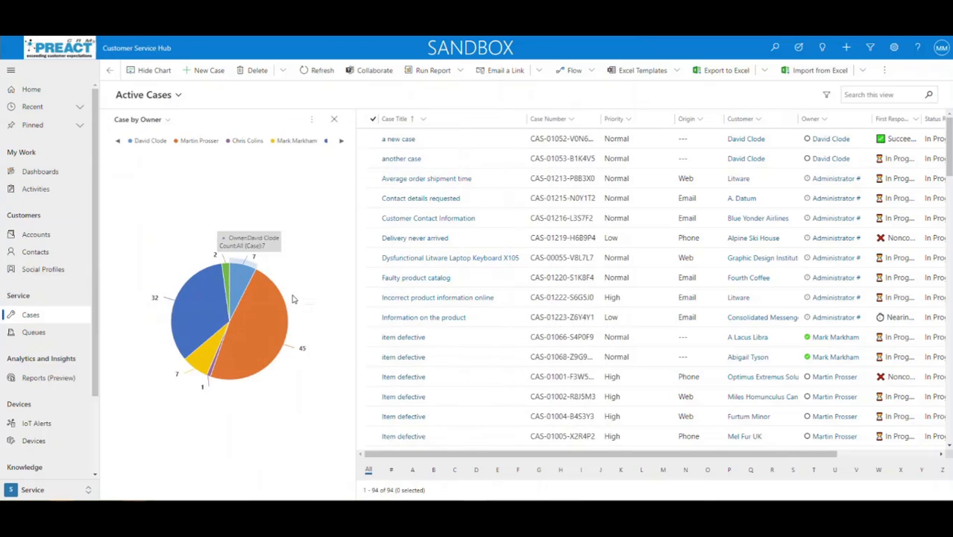
{"action": "mouse_move", "coordinate": [190, 361]}
{"action": "mouse_move", "coordinate": [235, 362]}
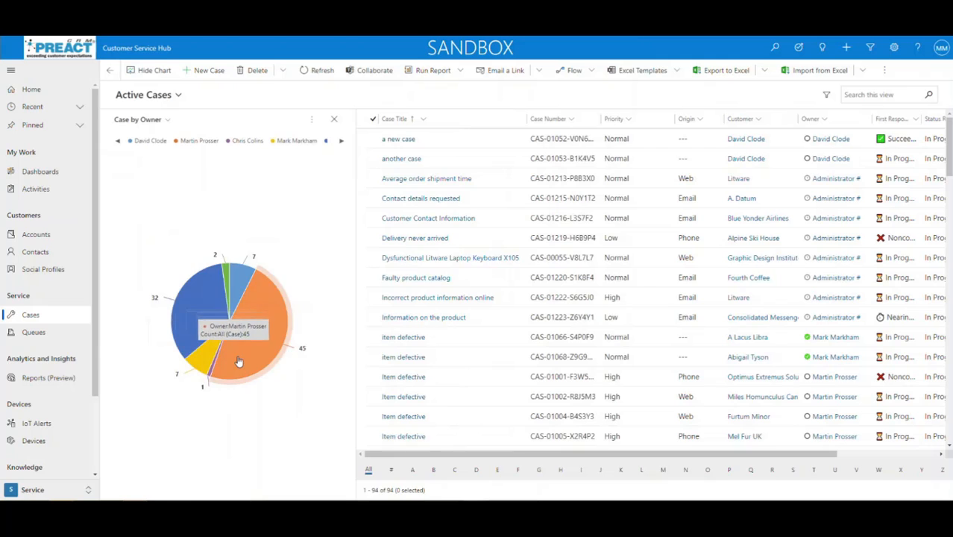
{"action": "left_click", "coordinate": [312, 120]}
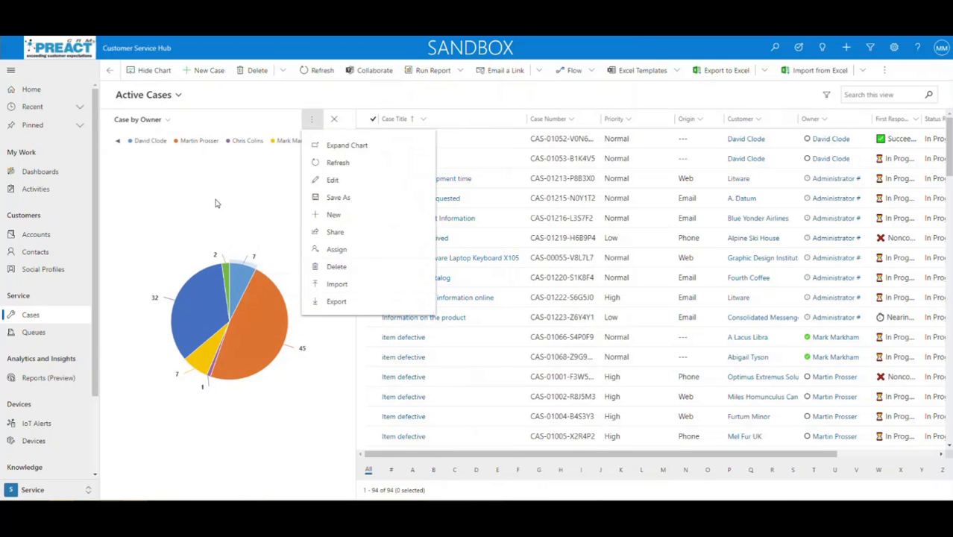
{"action": "left_click", "coordinate": [339, 147]}
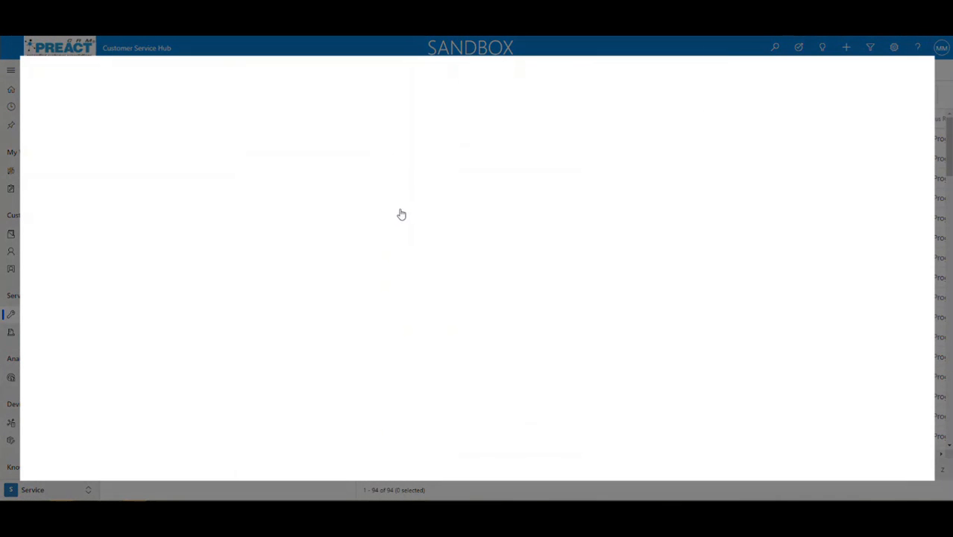
{"action": "mouse_move", "coordinate": [414, 216]}
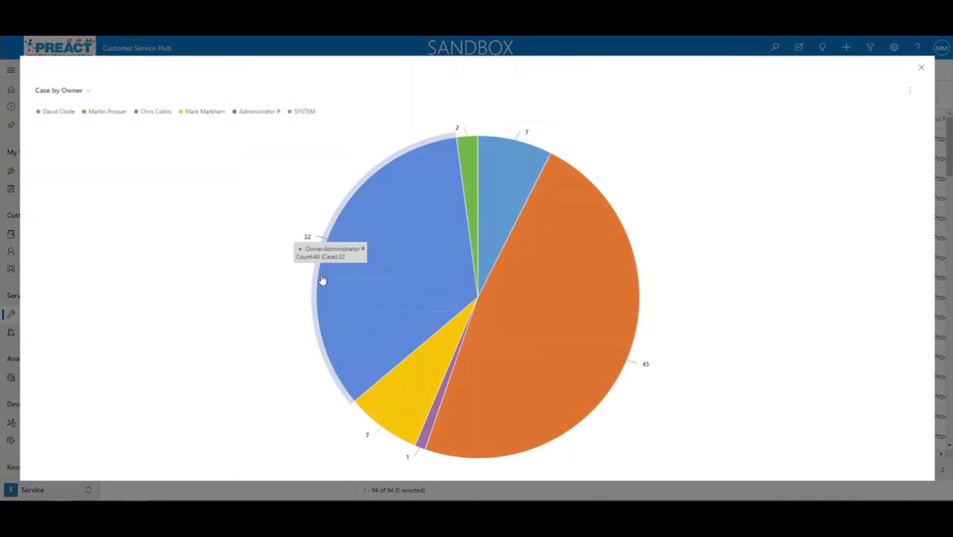
{"action": "left_click", "coordinate": [921, 70]}
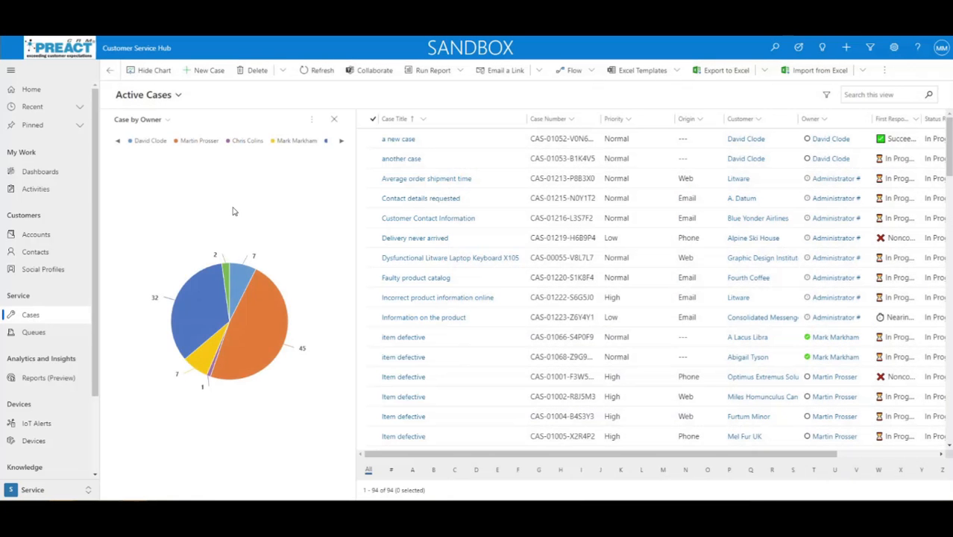
{"action": "left_click", "coordinate": [311, 120]}
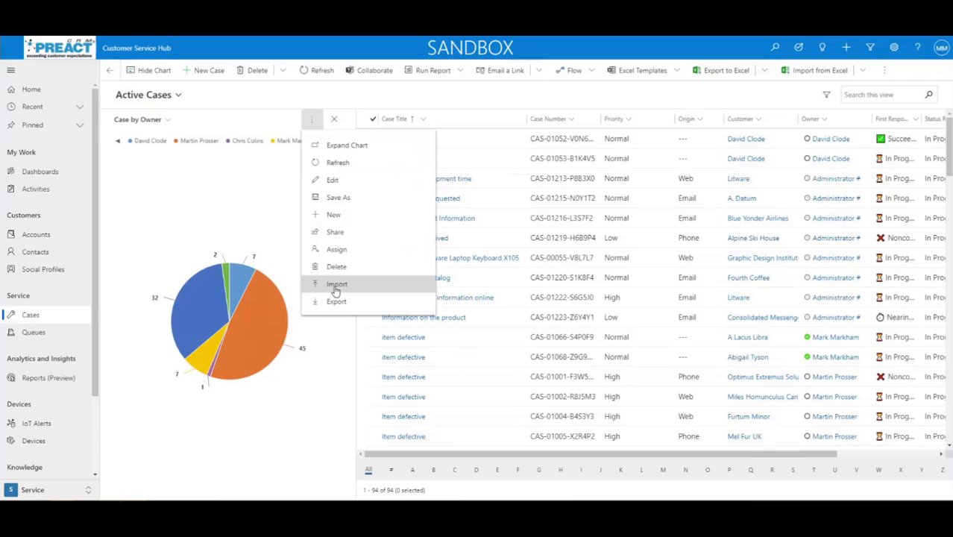
Switch the cases chart to 'Case by Owner with NEW COLOURS' from My Charts
{"action": "left_click", "coordinate": [167, 121]}
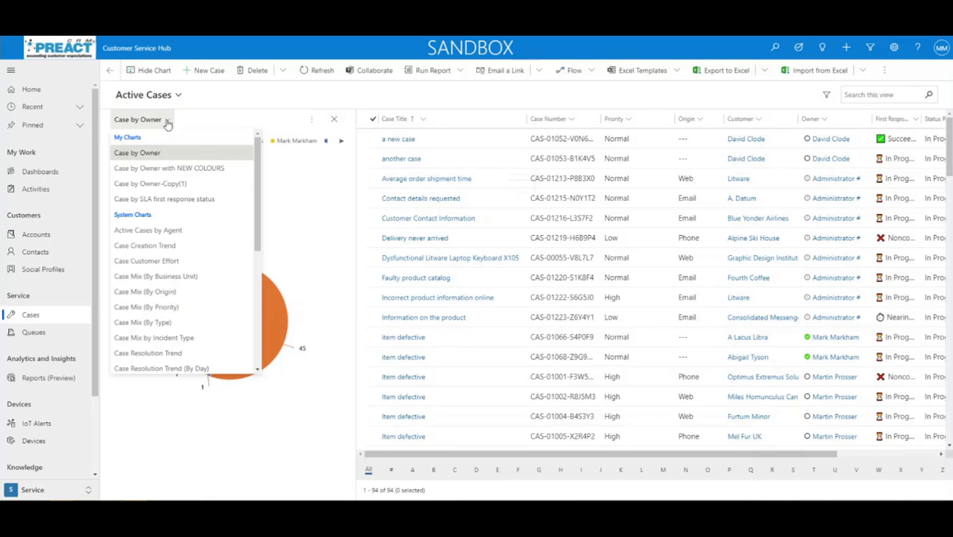
{"action": "left_click", "coordinate": [161, 168]}
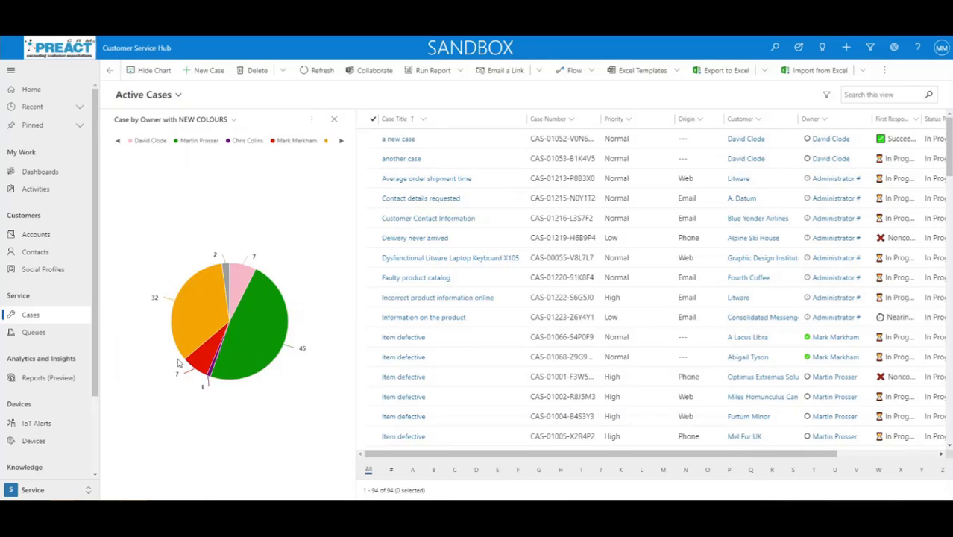
{"action": "mouse_move", "coordinate": [261, 351]}
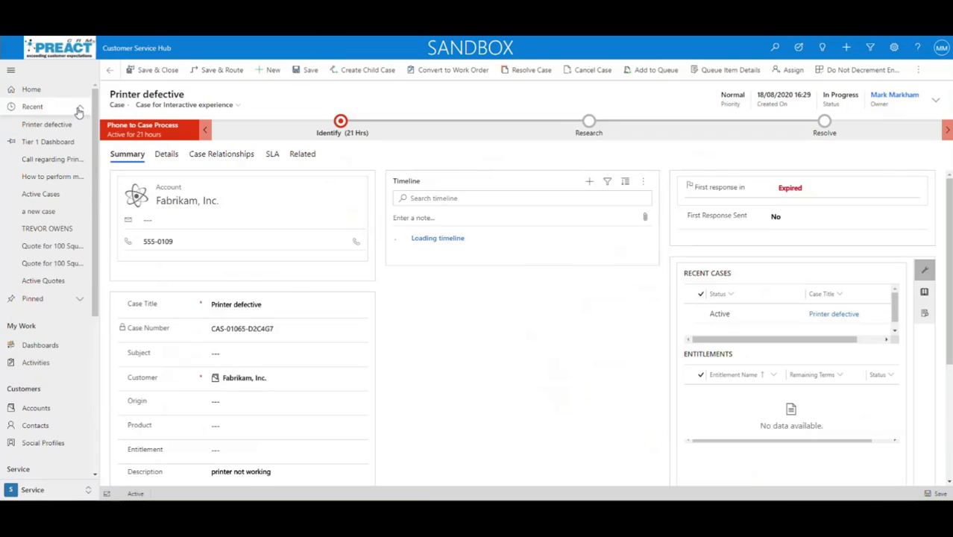
Open the Printer defective case, search its timeline for 'Pri', clear it, and start a note
{"action": "left_click", "coordinate": [80, 107]}
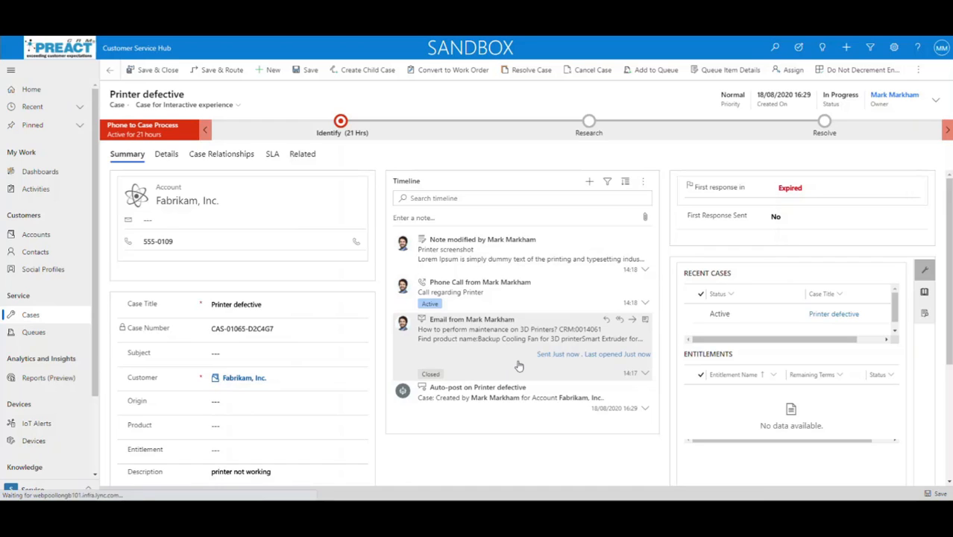
{"action": "left_click", "coordinate": [458, 198]}
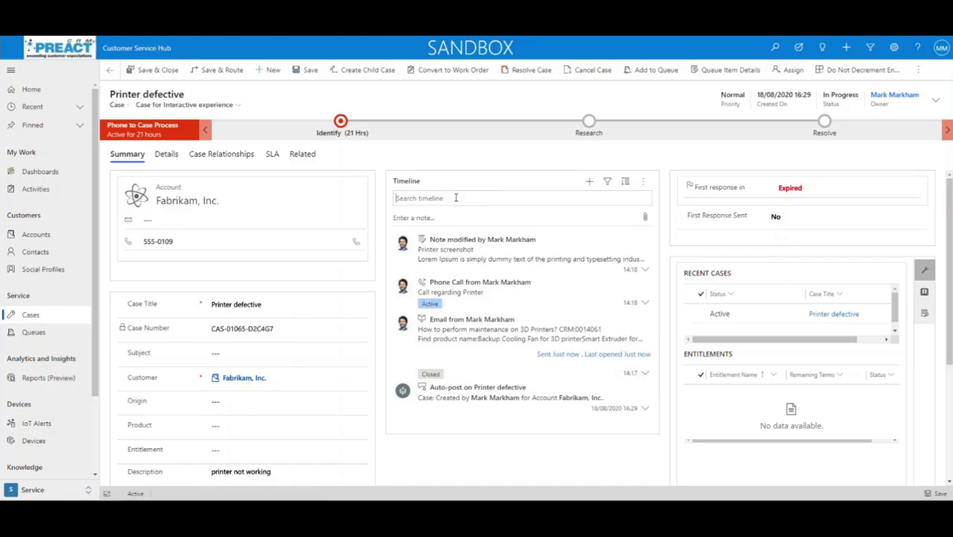
{"action": "type", "text": "Printer"}
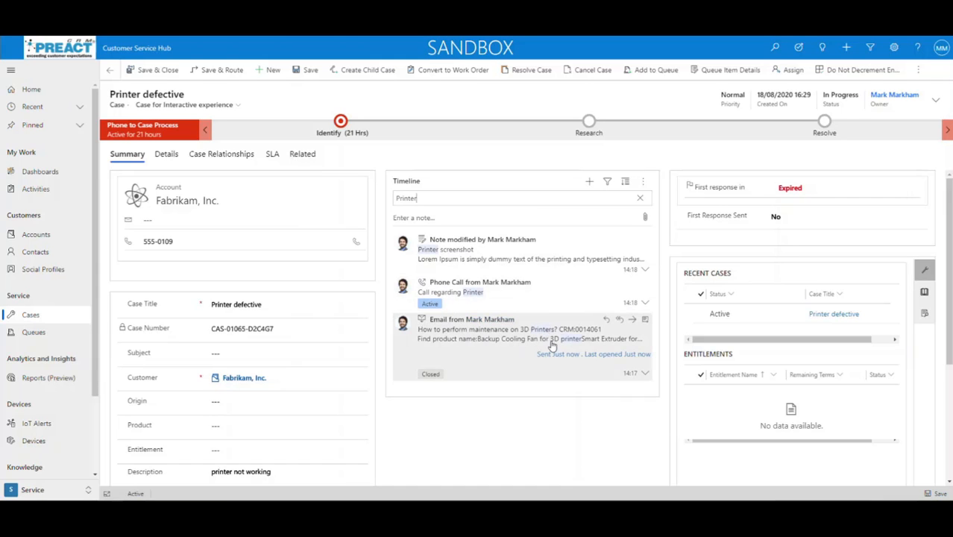
{"action": "left_click_drag", "start_coordinate": [419, 199], "coordinate": [388, 198]}
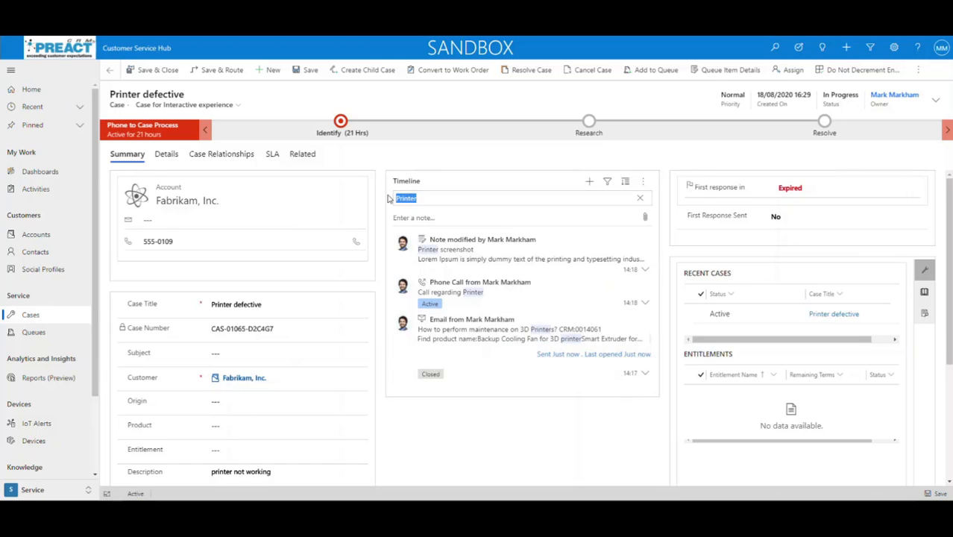
{"action": "key", "text": "BackSpace"}
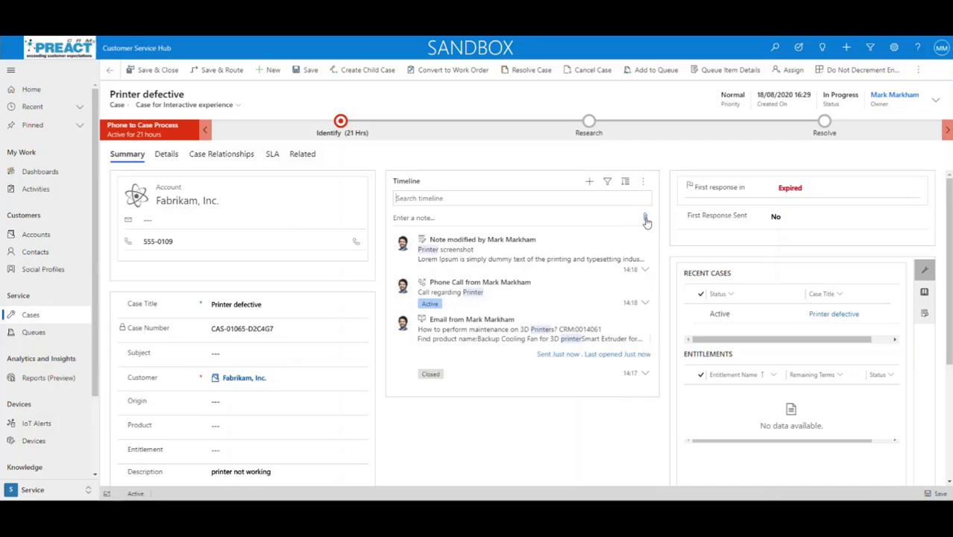
{"action": "left_click", "coordinate": [514, 218]}
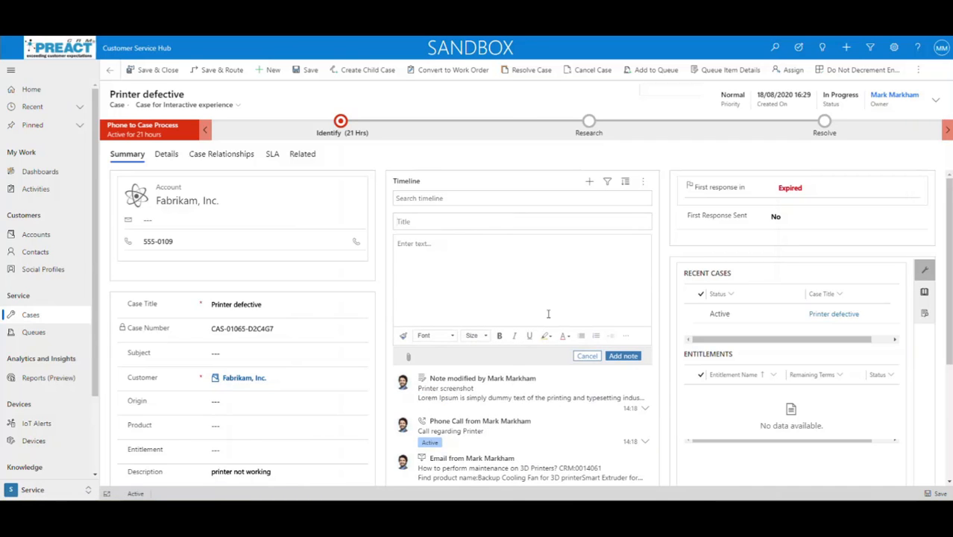
Change the note body font to Calibri and insert a 2-column by 3-row table
{"action": "left_click", "coordinate": [450, 255]}
{"action": "left_click", "coordinate": [625, 335]}
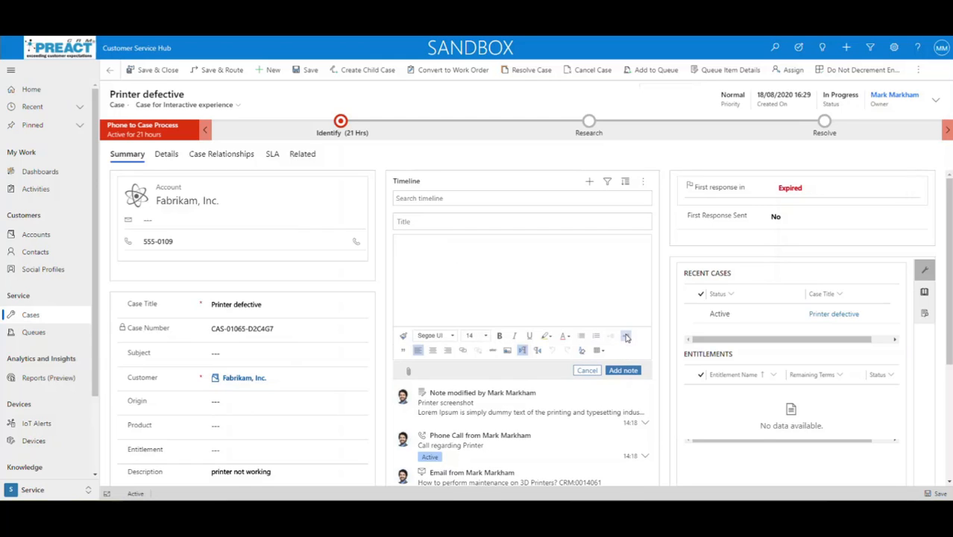
{"action": "left_click", "coordinate": [484, 337]}
{"action": "mouse_move", "coordinate": [517, 271]}
{"action": "left_mouse_down"}
{"action": "mouse_move", "coordinate": [517, 316]}
{"action": "mouse_move", "coordinate": [516, 258]}
{"action": "left_mouse_up"}
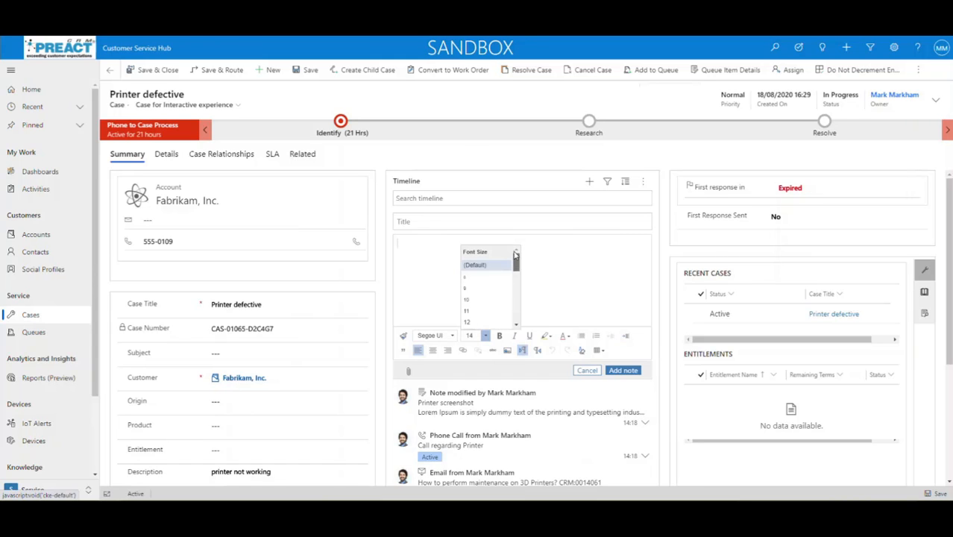
{"action": "left_click", "coordinate": [453, 336]}
{"action": "mouse_move", "coordinate": [483, 259]}
{"action": "left_mouse_down"}
{"action": "mouse_move", "coordinate": [484, 272]}
{"action": "mouse_move", "coordinate": [483, 258]}
{"action": "left_mouse_up"}
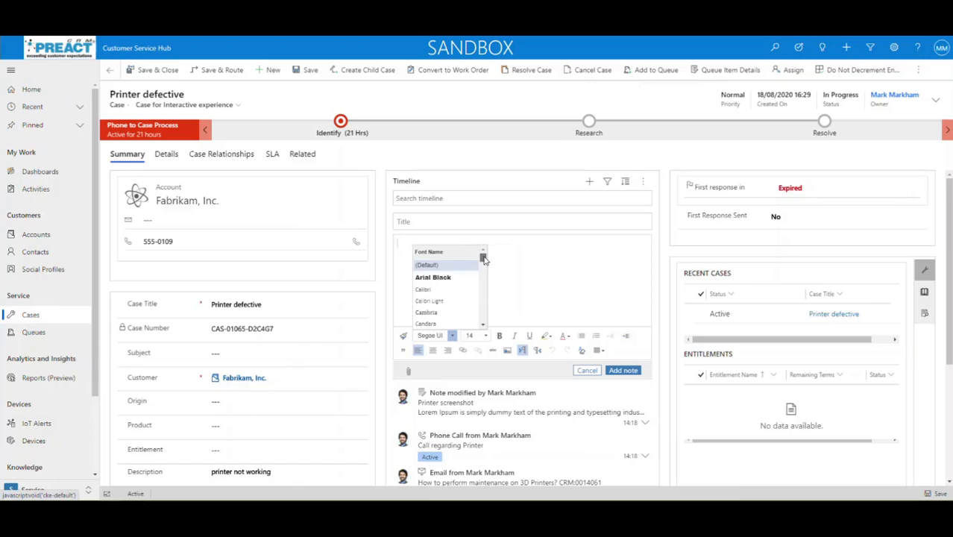
{"action": "left_click", "coordinate": [439, 290]}
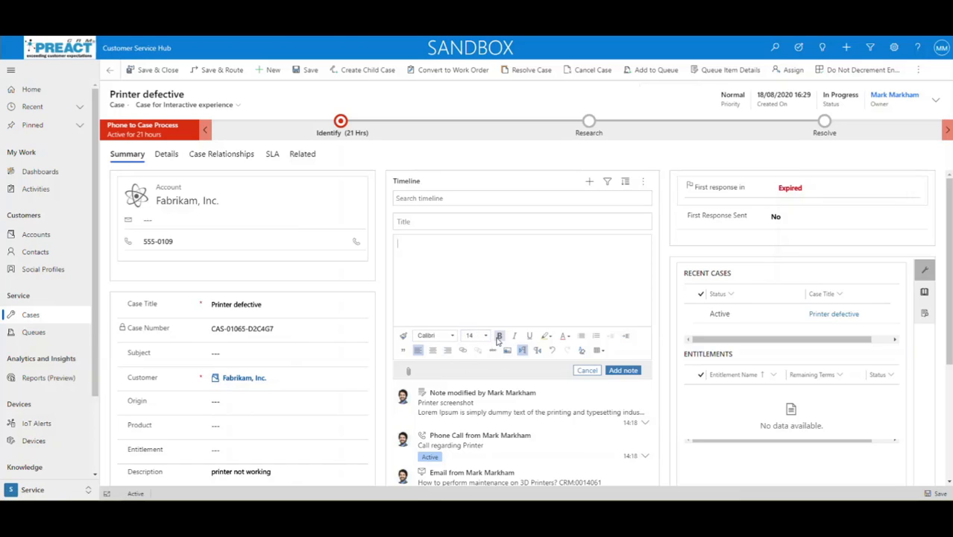
{"action": "left_click", "coordinate": [598, 349]}
{"action": "left_click", "coordinate": [524, 302]}
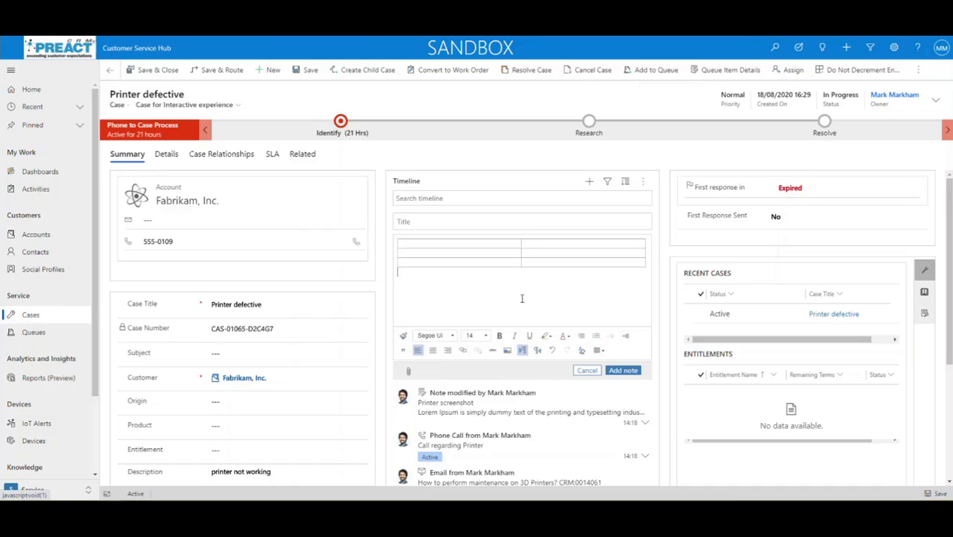
Insert the image file preact-logo.png into the note below the table
{"action": "left_click", "coordinate": [508, 352]}
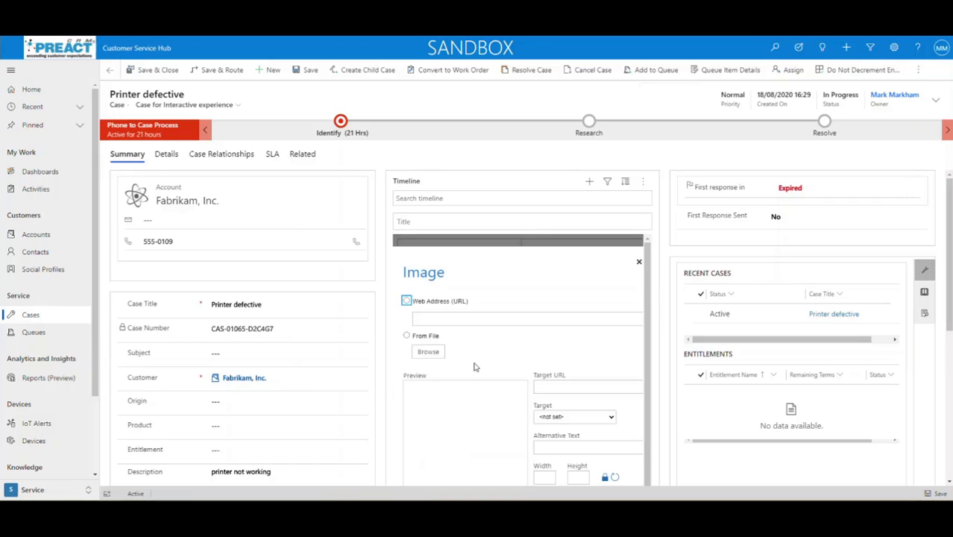
{"action": "left_click", "coordinate": [407, 328]}
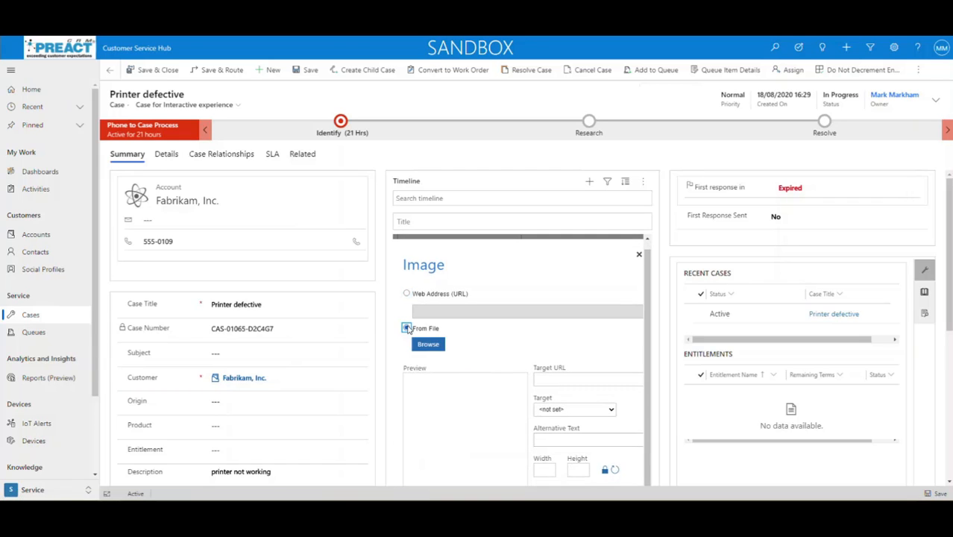
{"action": "left_click", "coordinate": [428, 345]}
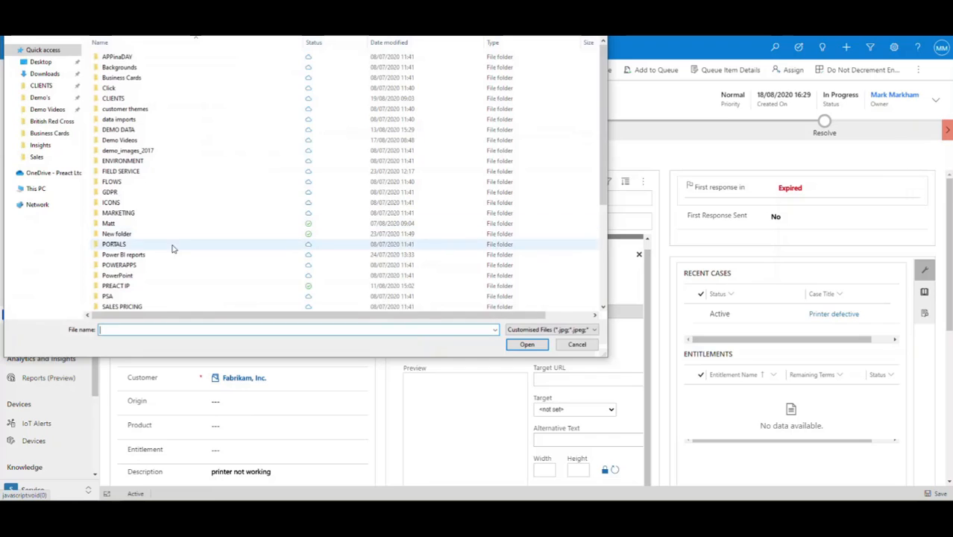
{"action": "scroll", "coordinate": [170, 251], "scroll_direction": "down", "scroll_amount": 5}
{"action": "left_click", "coordinate": [124, 253]}
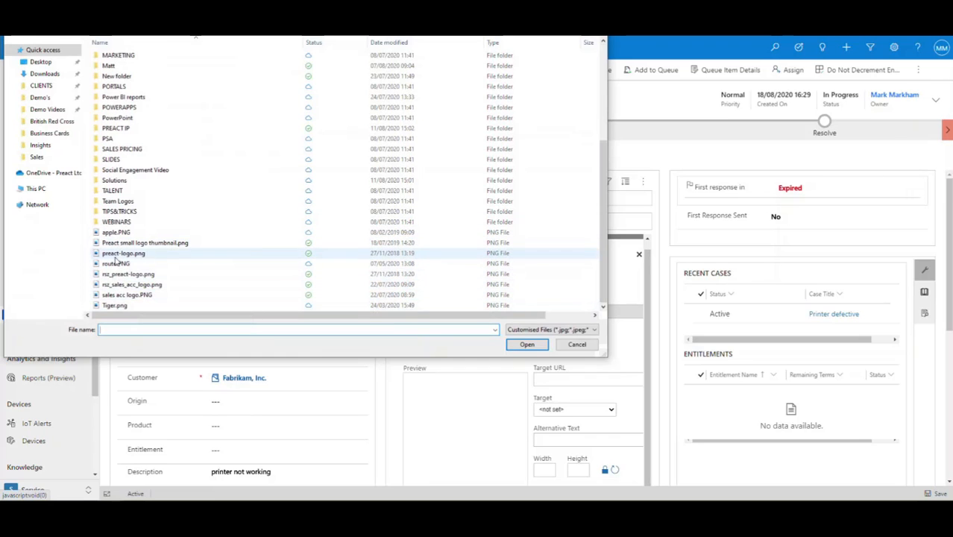
{"action": "left_click", "coordinate": [527, 344]}
{"action": "scroll", "coordinate": [507, 328], "scroll_direction": "down", "scroll_amount": 2}
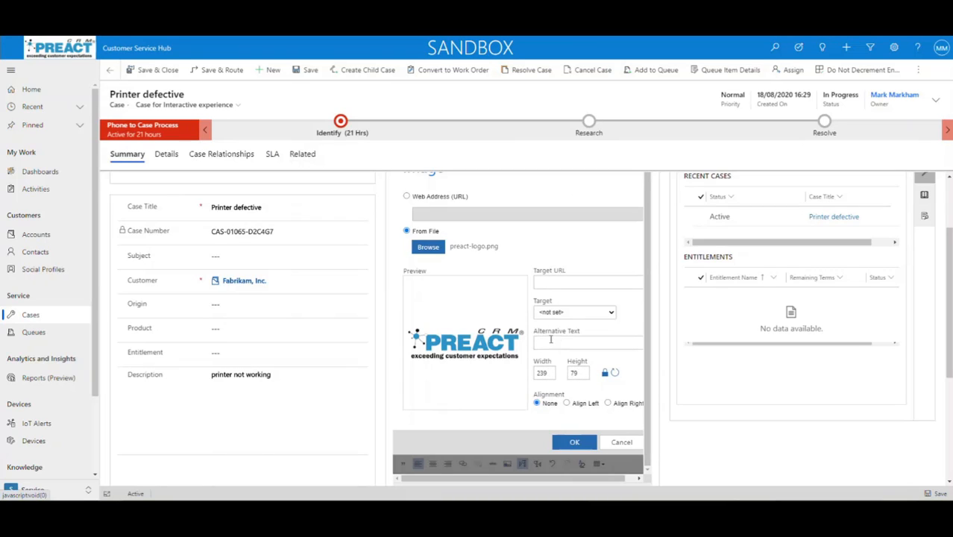
{"action": "scroll", "coordinate": [557, 344], "scroll_direction": "up", "scroll_amount": 1}
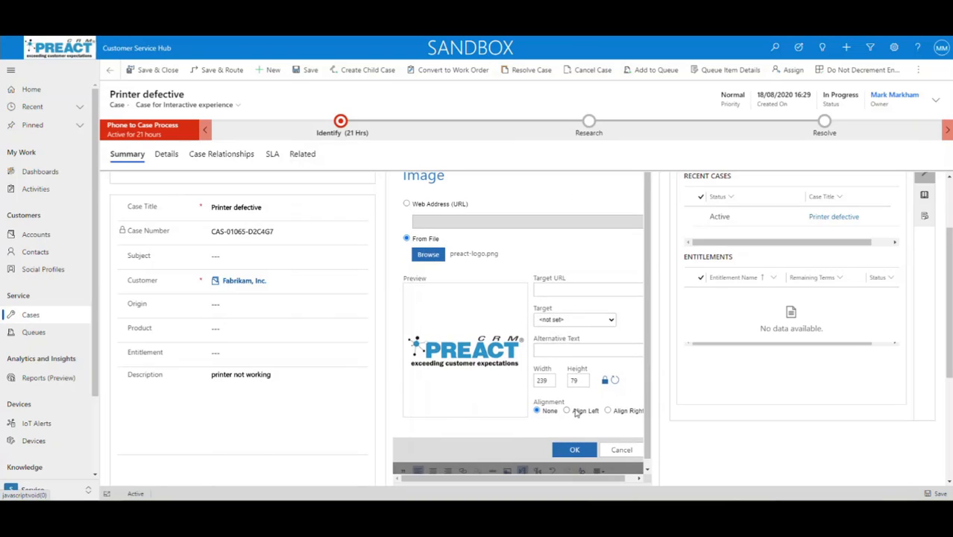
{"action": "scroll", "coordinate": [515, 342], "scroll_direction": "up", "scroll_amount": 2}
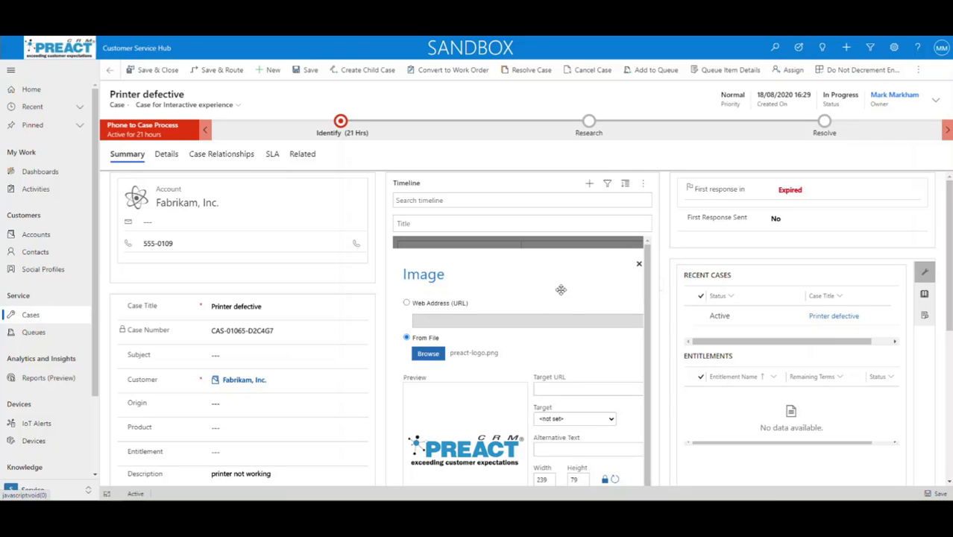
{"action": "scroll", "coordinate": [566, 383], "scroll_direction": "down", "scroll_amount": 1}
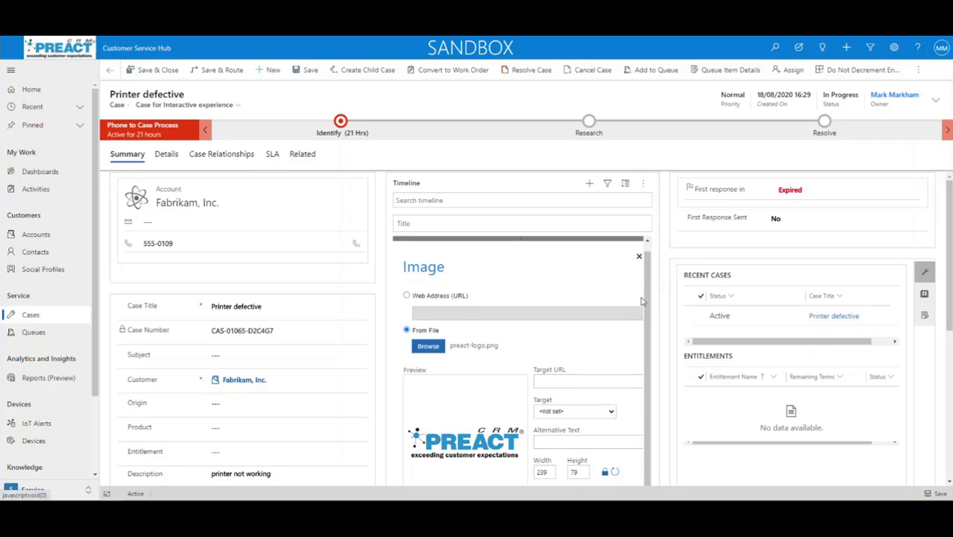
{"action": "scroll", "coordinate": [600, 372], "scroll_direction": "down", "scroll_amount": 3}
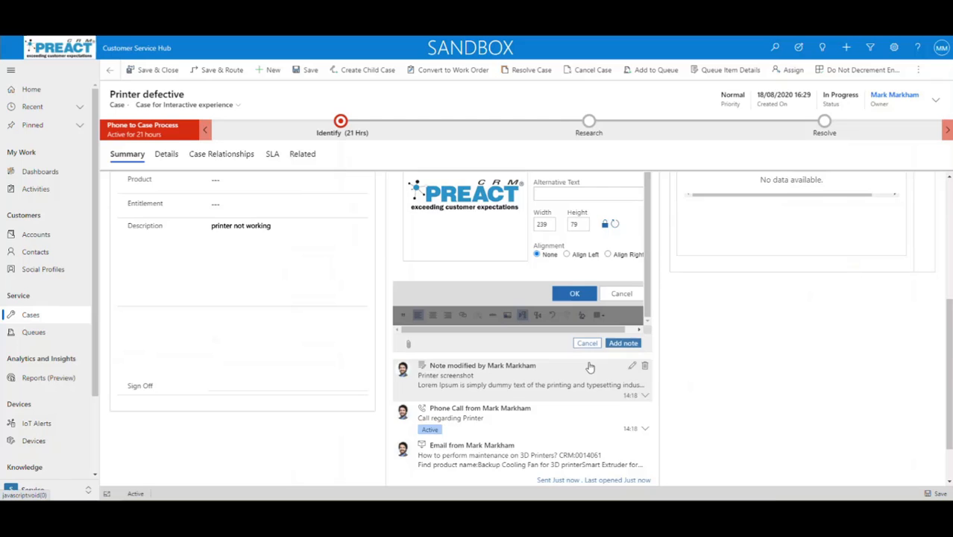
{"action": "left_click", "coordinate": [574, 293]}
{"action": "scroll", "coordinate": [536, 284], "scroll_direction": "up", "scroll_amount": 1}
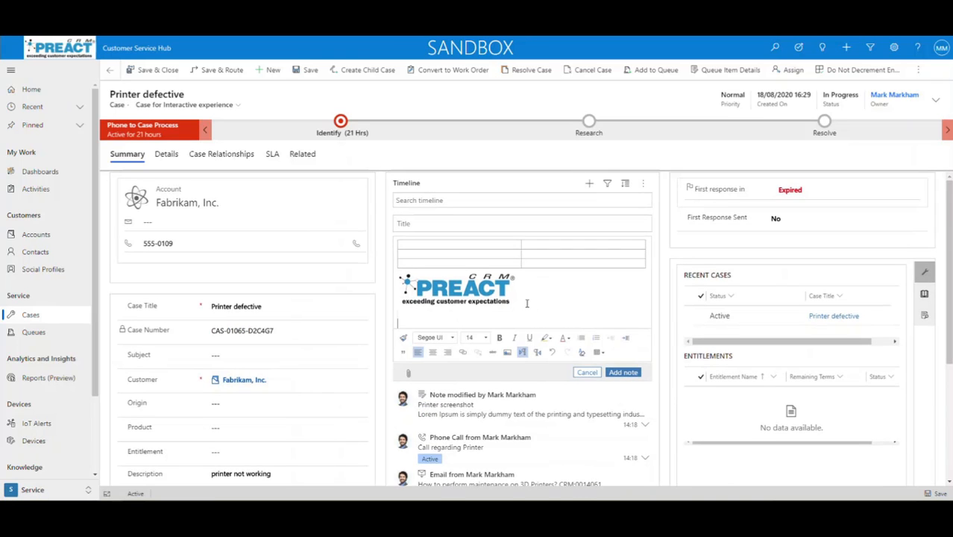
Write 'This is a test', highlight 'is a test' in green, and add the note
{"action": "type", "text": "This is a test"}
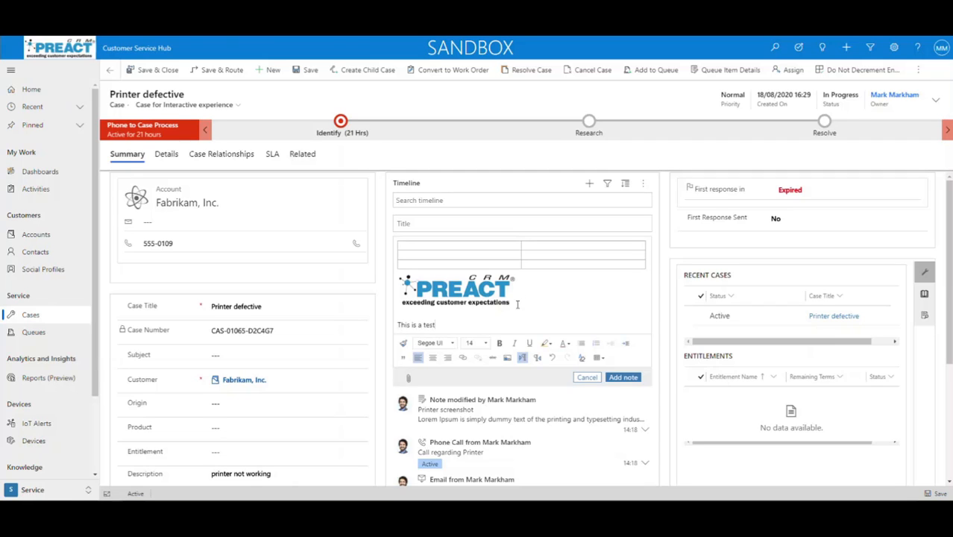
{"action": "left_click_drag", "start_coordinate": [440, 324], "coordinate": [411, 325]}
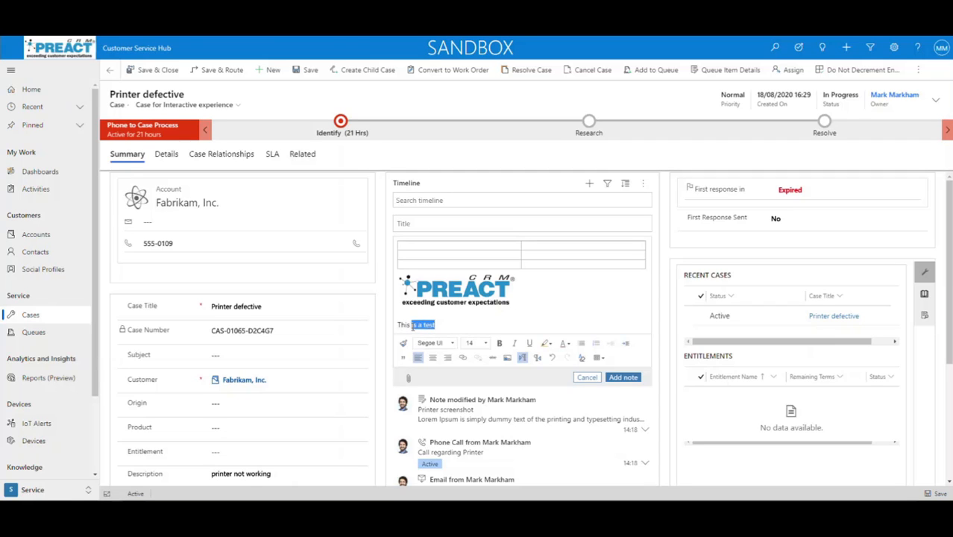
{"action": "left_click", "coordinate": [550, 346]}
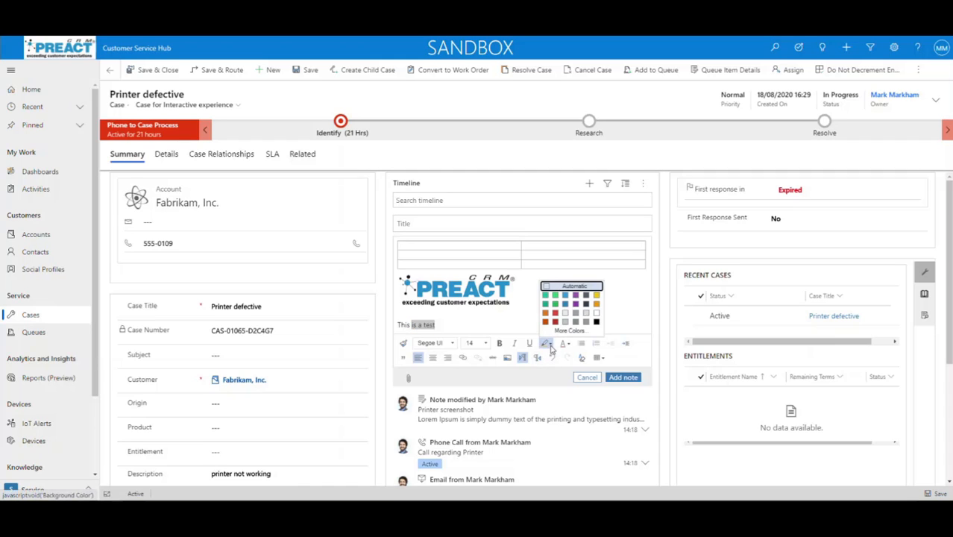
{"action": "left_click", "coordinate": [559, 297]}
{"action": "left_click", "coordinate": [507, 324]}
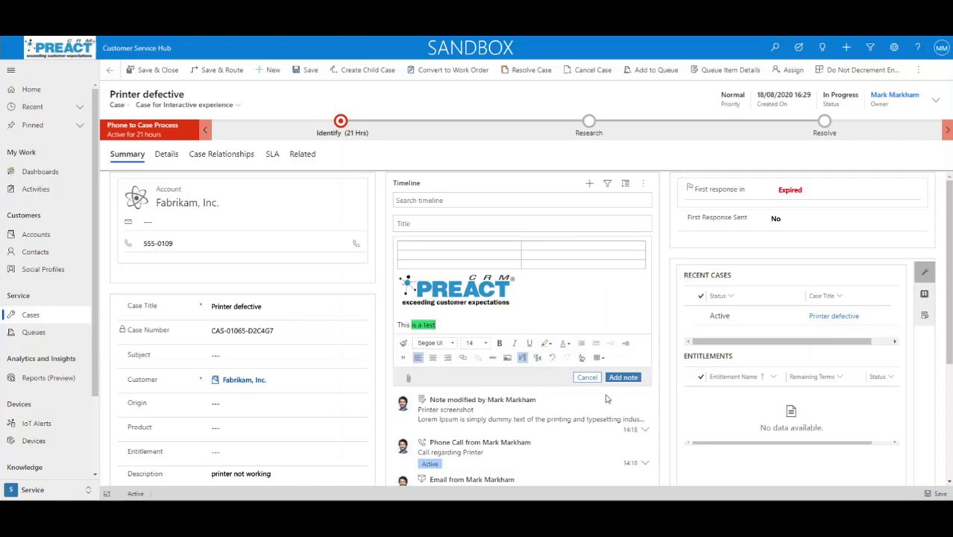
{"action": "left_click", "coordinate": [622, 377]}
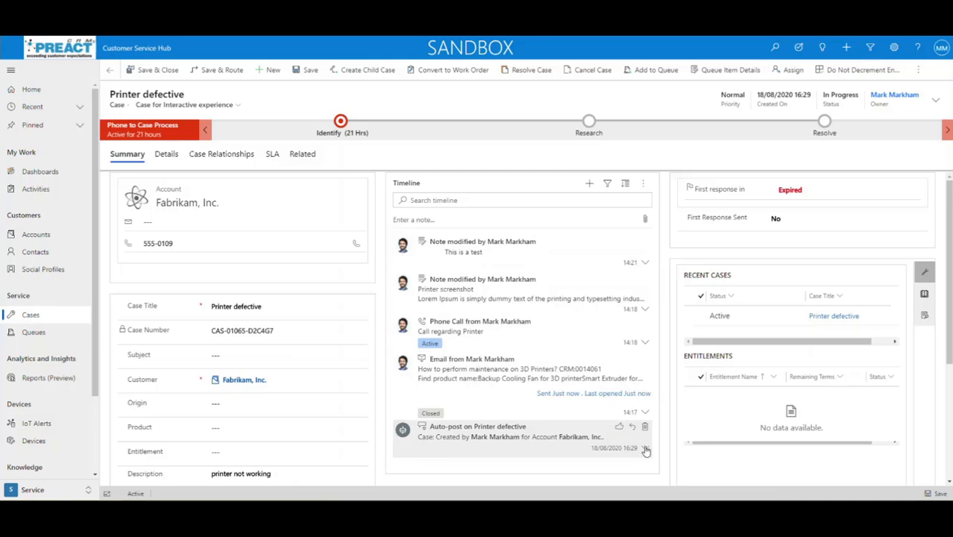
Expand the Email and Phone Call entries on the case timeline
{"action": "left_click", "coordinate": [548, 377]}
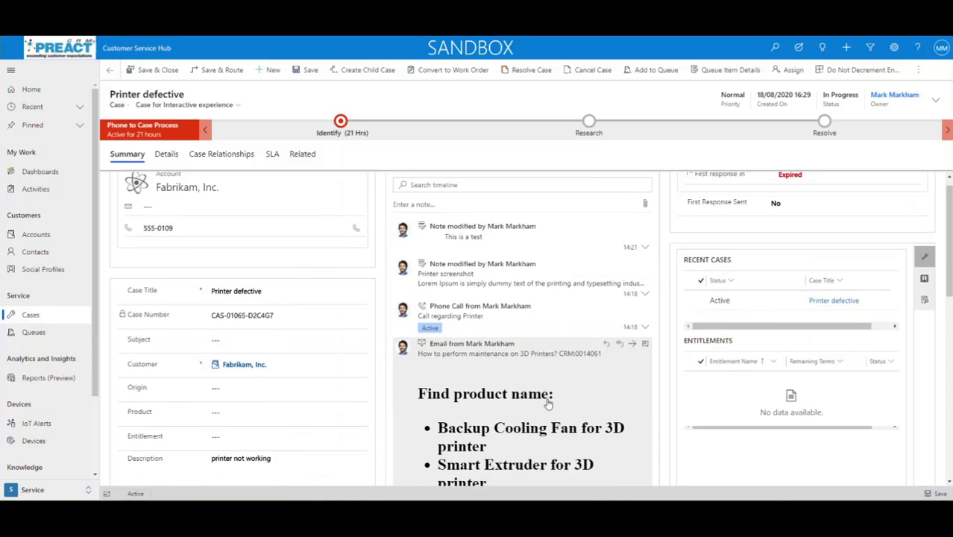
{"action": "scroll", "coordinate": [539, 370], "scroll_direction": "down", "scroll_amount": 1}
{"action": "scroll", "coordinate": [539, 370], "scroll_direction": "down", "scroll_amount": 3}
{"action": "scroll", "coordinate": [540, 364], "scroll_direction": "up", "scroll_amount": 2}
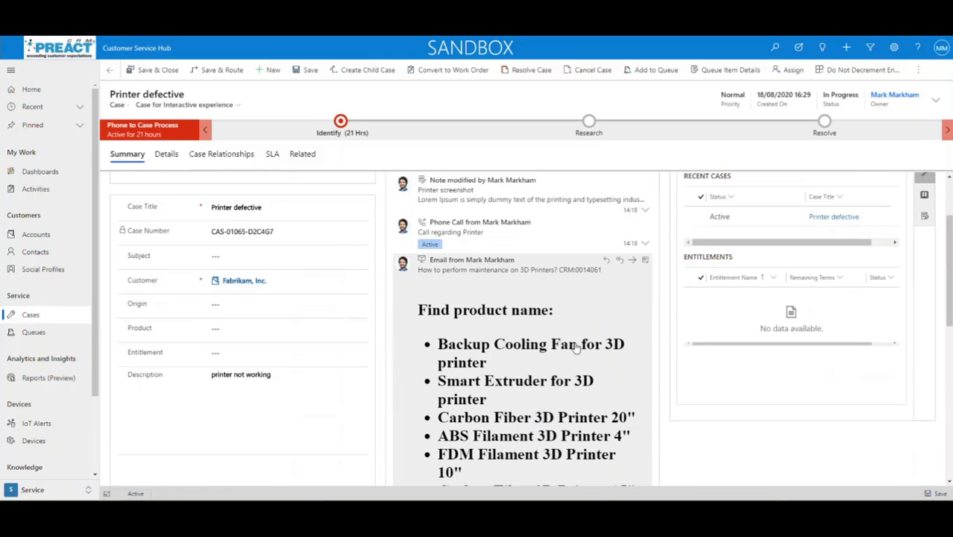
{"action": "left_click", "coordinate": [646, 245]}
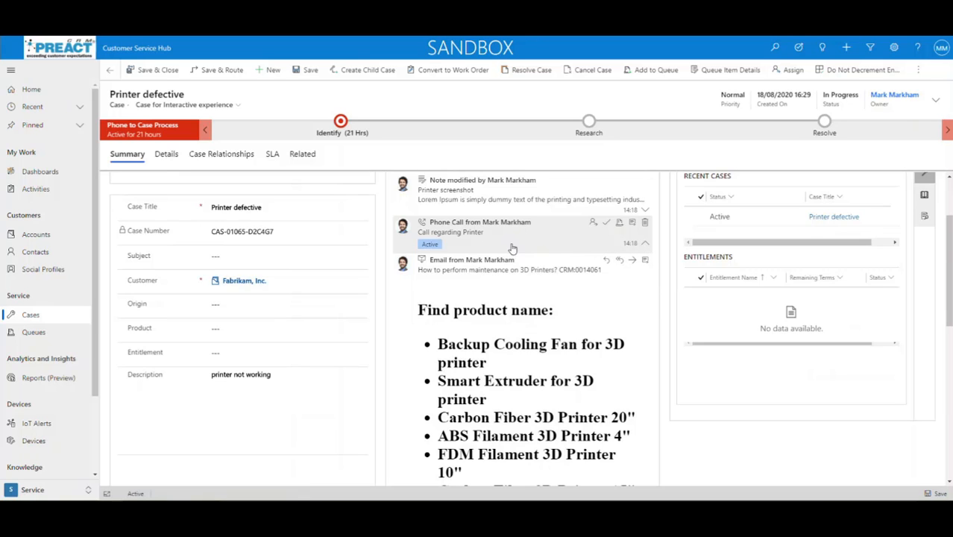
{"action": "scroll", "coordinate": [593, 282], "scroll_direction": "up", "scroll_amount": 2}
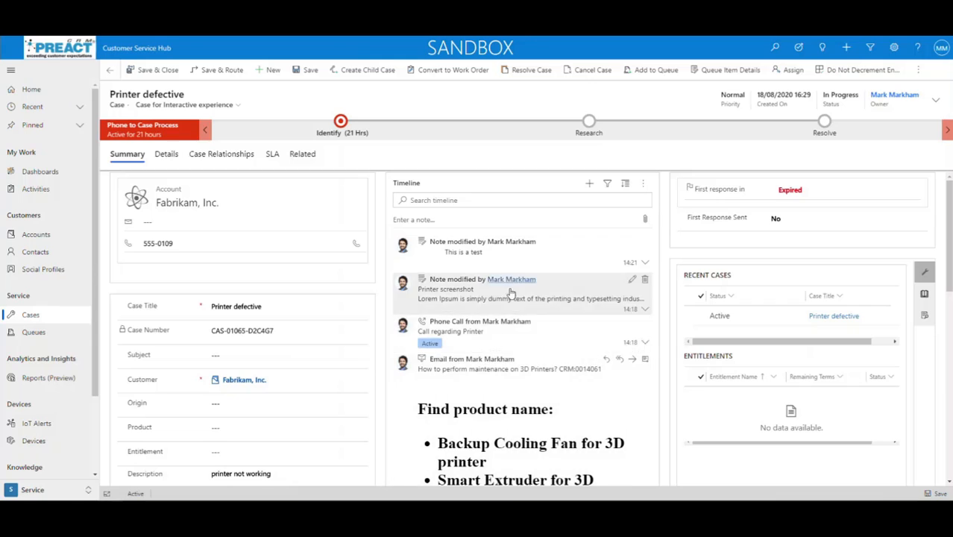
Expand all timeline entries to full content and scroll through the 3D printer product list
{"action": "left_click", "coordinate": [625, 185]}
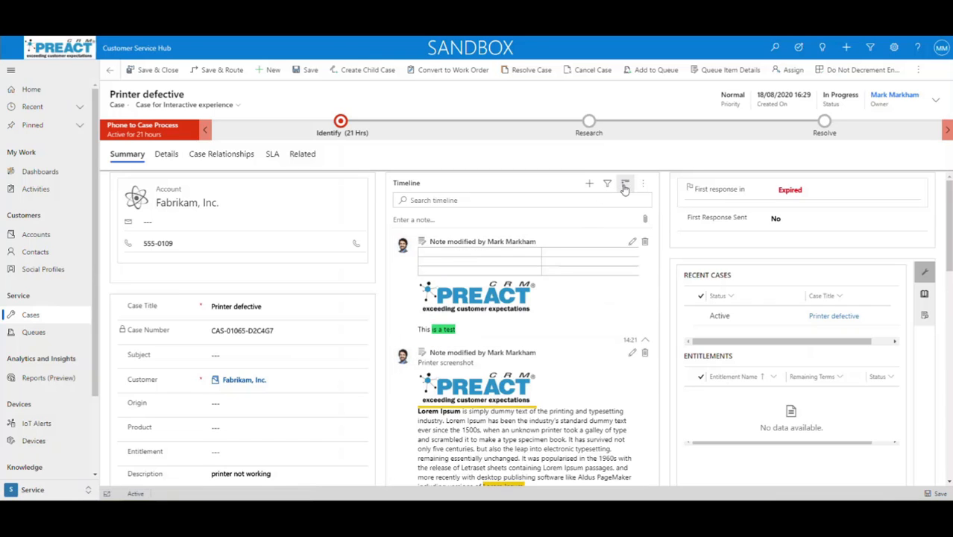
{"action": "left_click", "coordinate": [625, 185]}
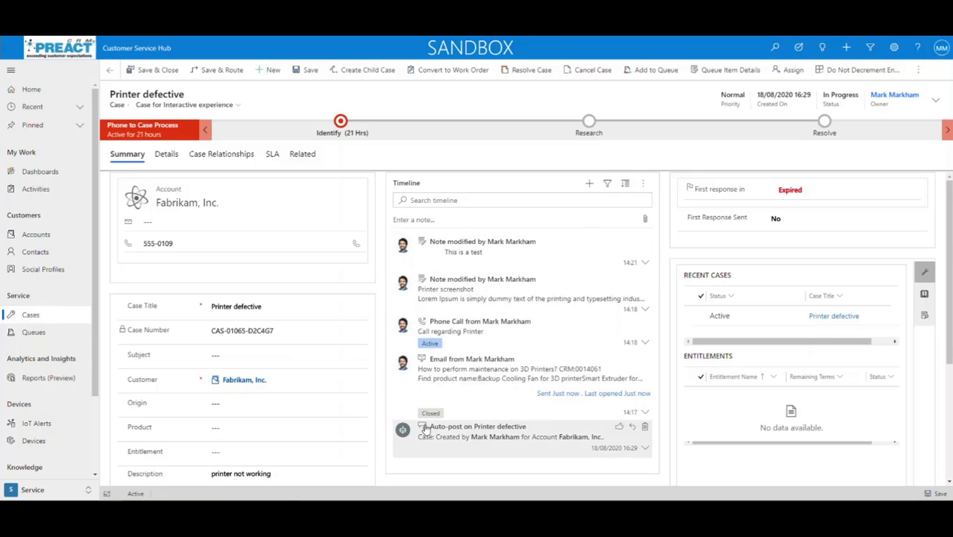
{"action": "left_click", "coordinate": [624, 185]}
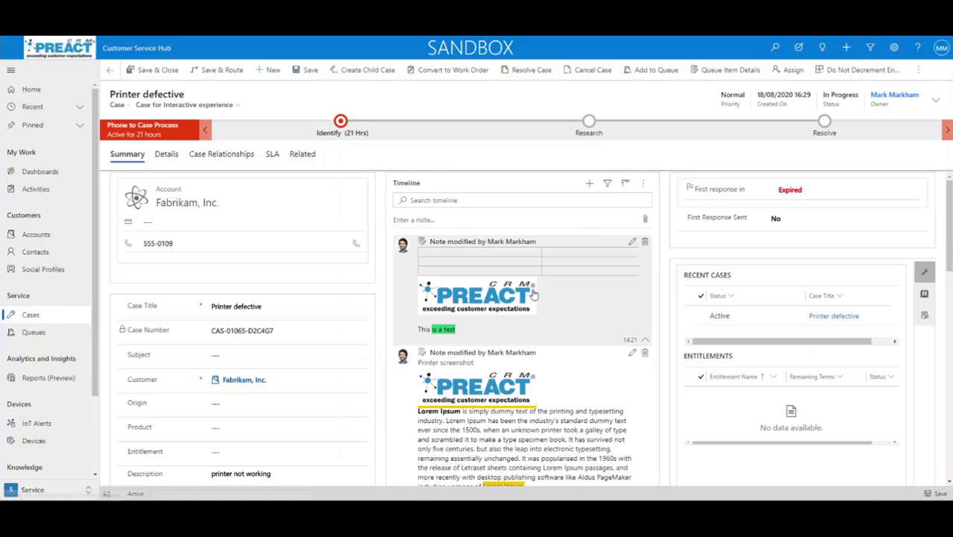
{"action": "scroll", "coordinate": [535, 297], "scroll_direction": "down", "scroll_amount": 10}
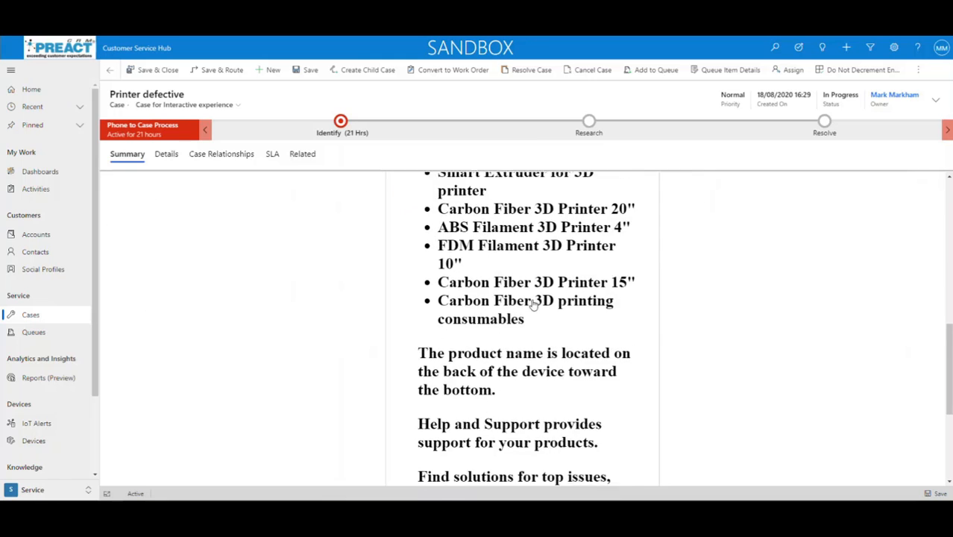
{"action": "scroll", "coordinate": [534, 303], "scroll_direction": "down", "scroll_amount": 3}
{"action": "scroll", "coordinate": [531, 301], "scroll_direction": "up", "scroll_amount": 4}
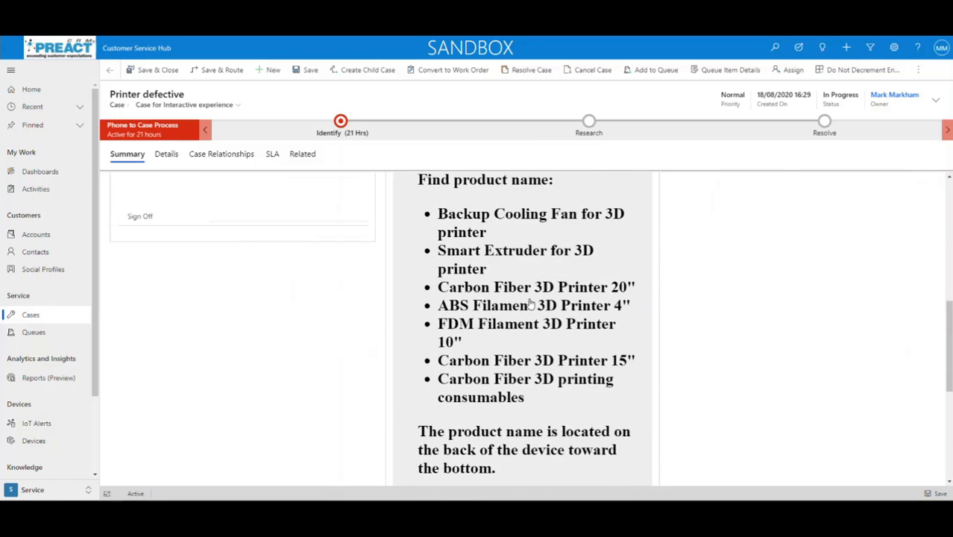
{"action": "scroll", "coordinate": [531, 301], "scroll_direction": "up", "scroll_amount": 10}
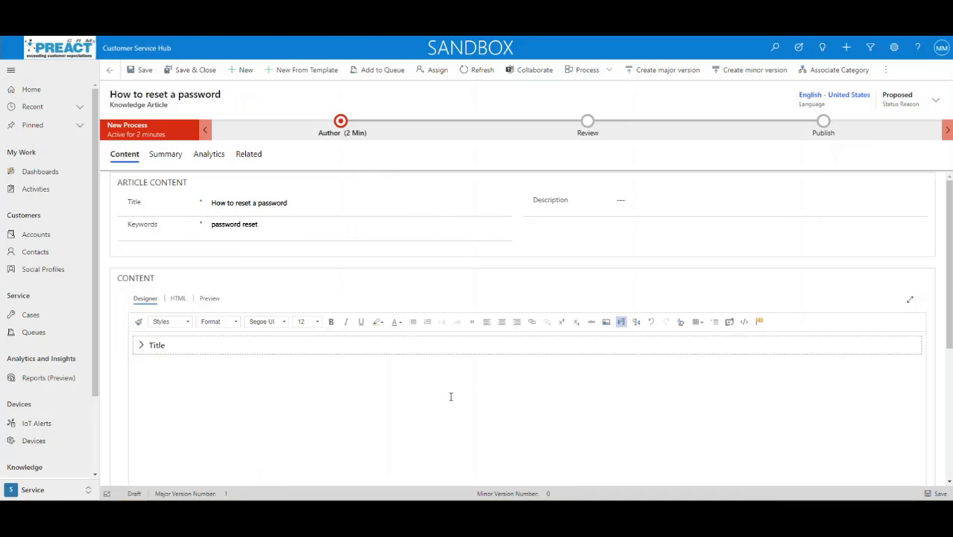
Expand the article body's Title section and close Anchor Properties without adding an anchor
{"action": "scroll", "coordinate": [302, 380], "scroll_direction": "down", "scroll_amount": 1}
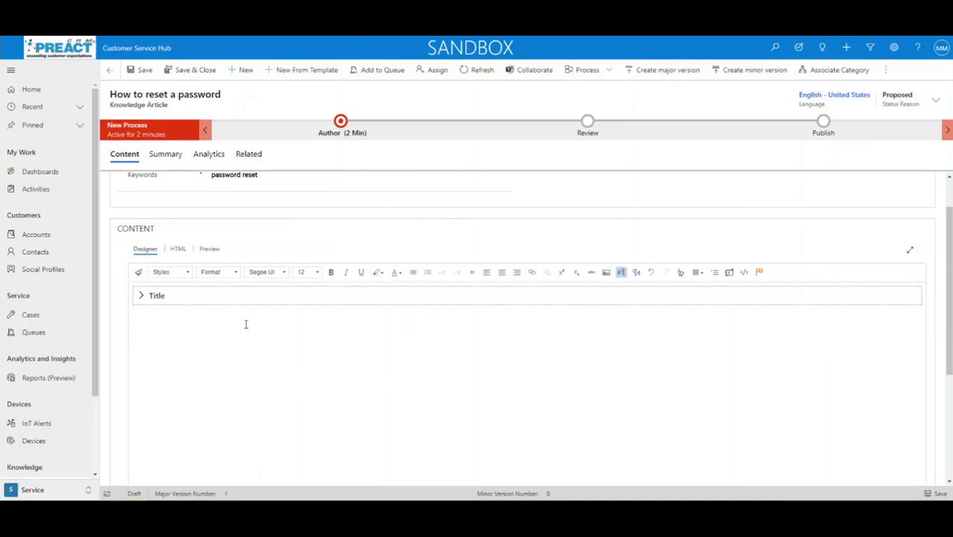
{"action": "left_click", "coordinate": [140, 297]}
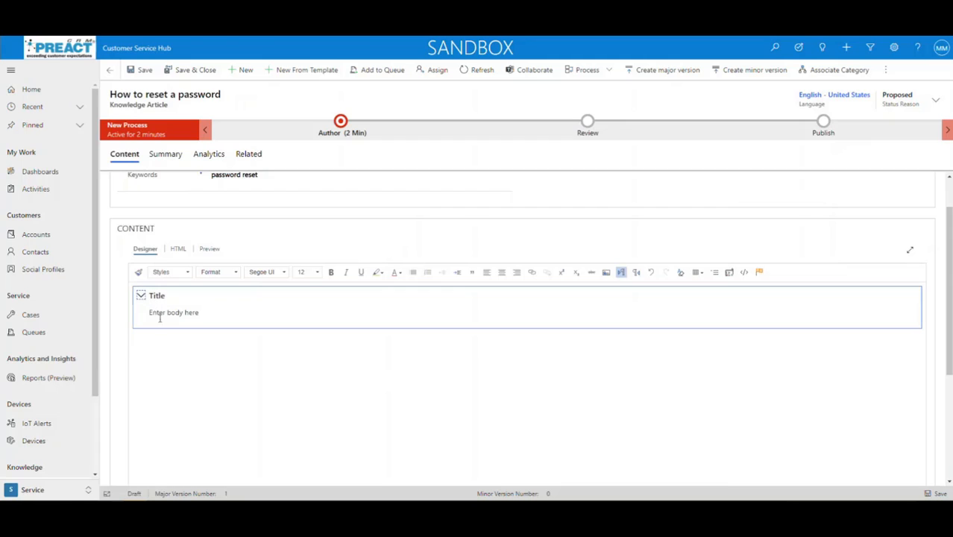
{"action": "left_click", "coordinate": [759, 272]}
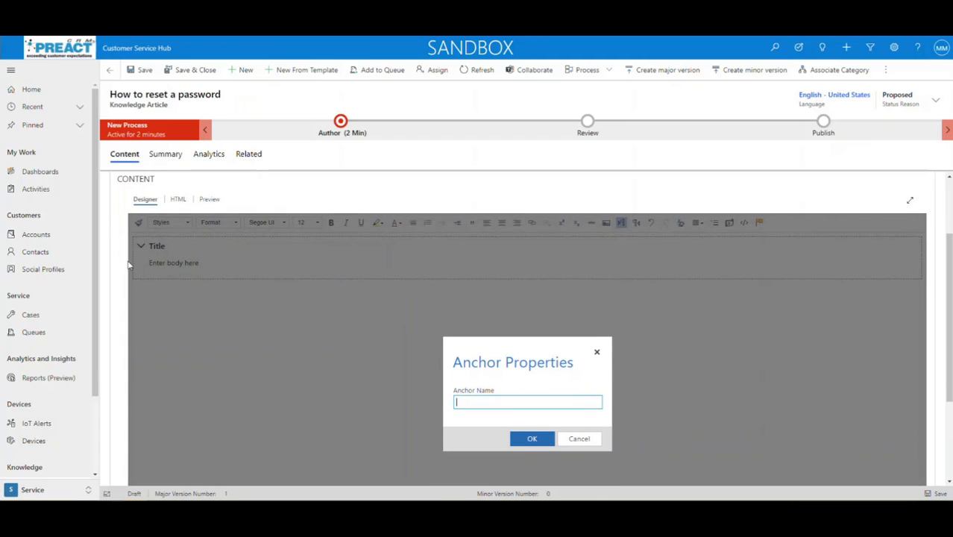
{"action": "left_click", "coordinate": [597, 351]}
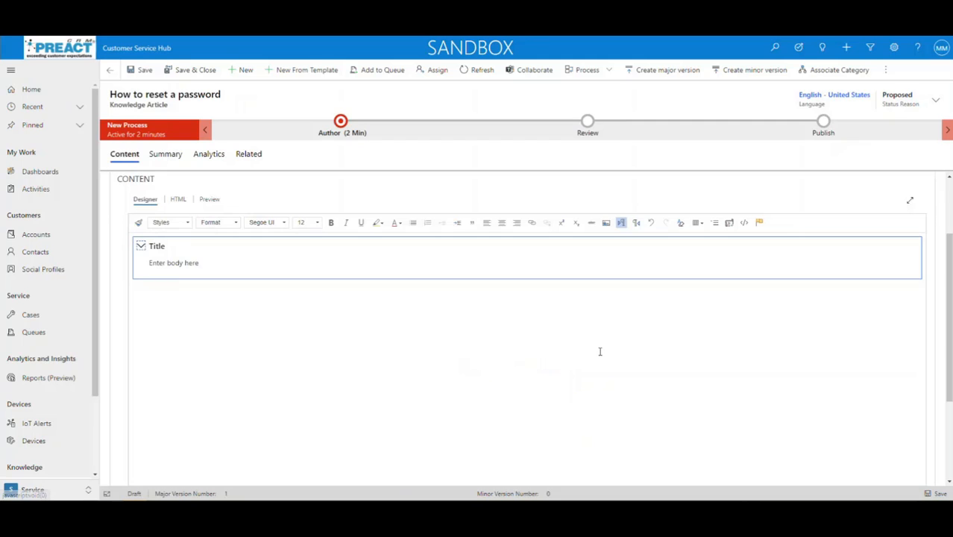
Type 'Test' in the body under Title and set it to left-to-right direction
{"action": "left_click", "coordinate": [177, 265]}
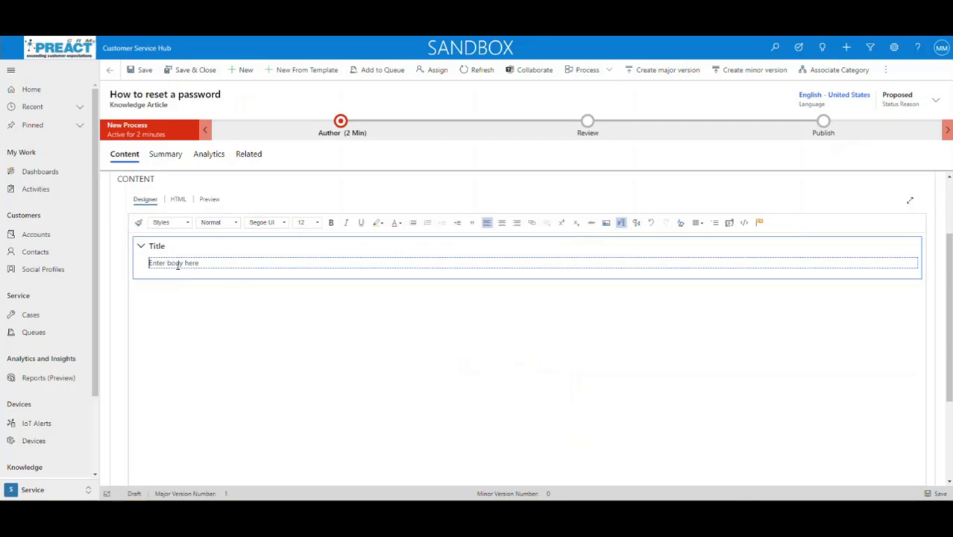
{"action": "type", "text": "Test"}
{"action": "left_click", "coordinate": [636, 222]}
{"action": "left_click", "coordinate": [620, 223]}
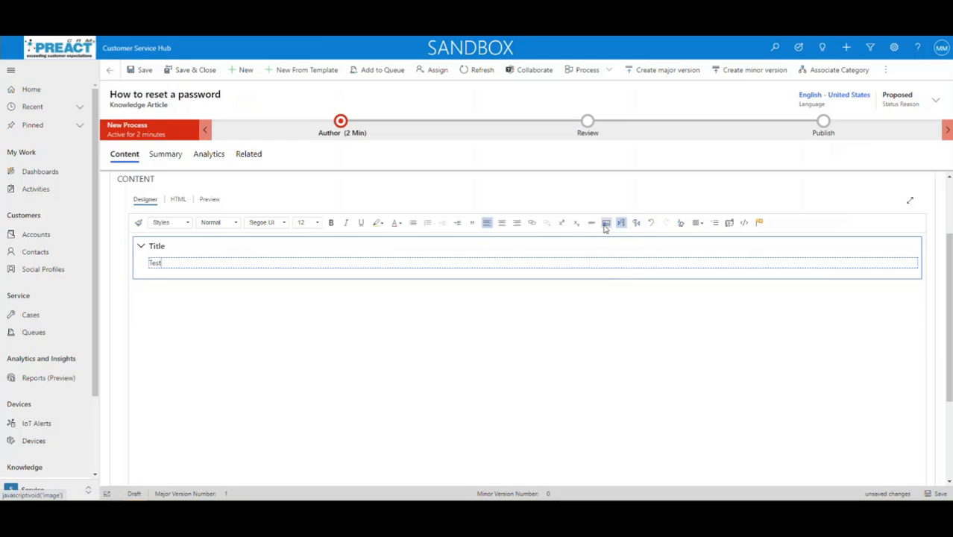
{"action": "left_click", "coordinate": [605, 222]}
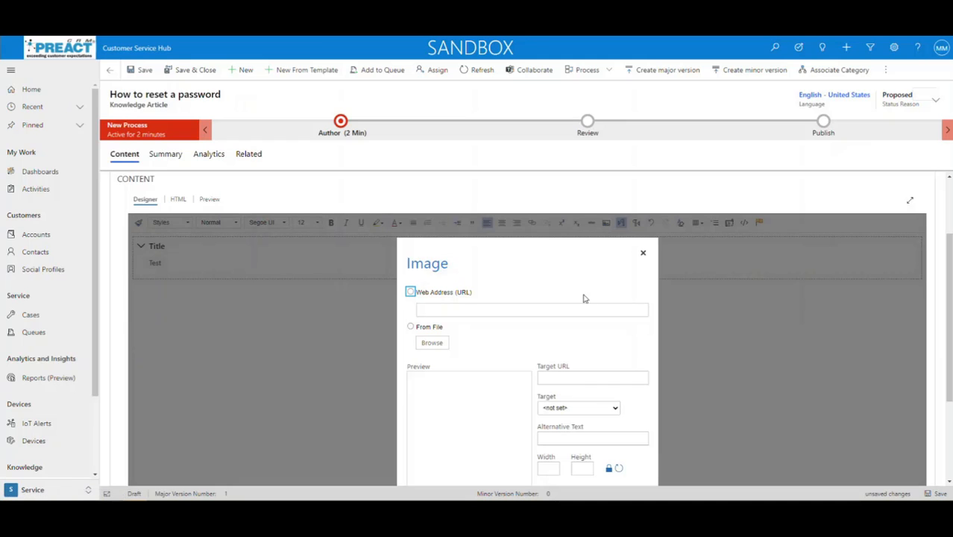
{"action": "left_click", "coordinate": [410, 276]}
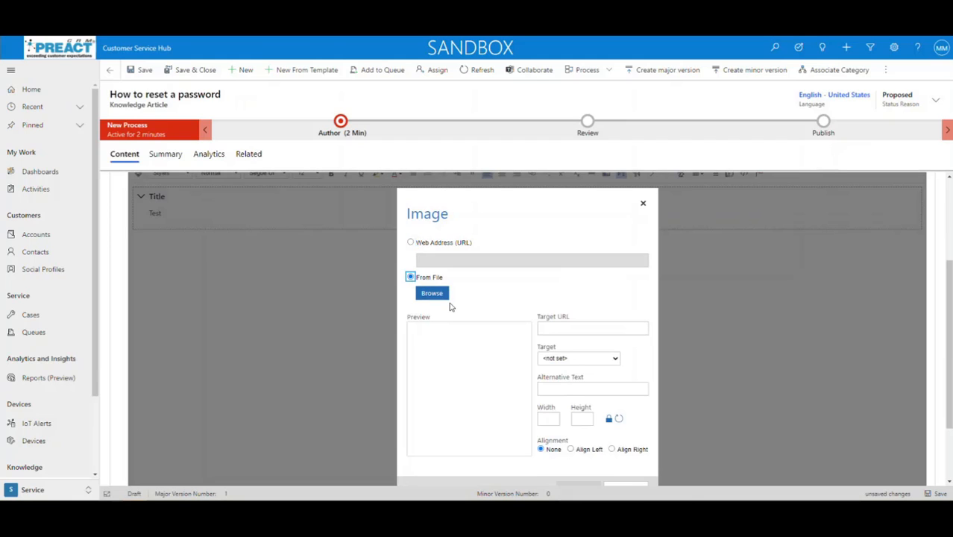
{"action": "left_click", "coordinate": [410, 243]}
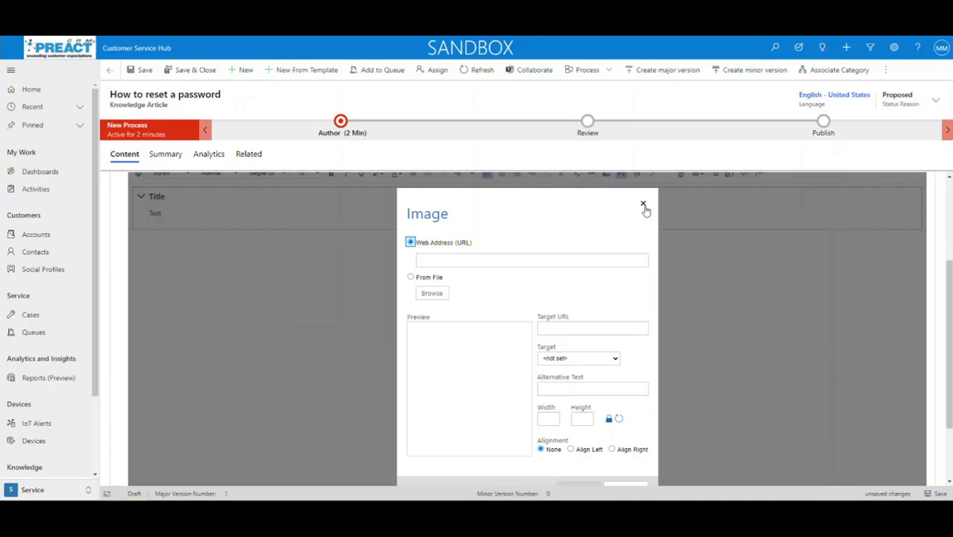
{"action": "left_click", "coordinate": [643, 203]}
{"action": "left_click", "coordinate": [525, 77]}
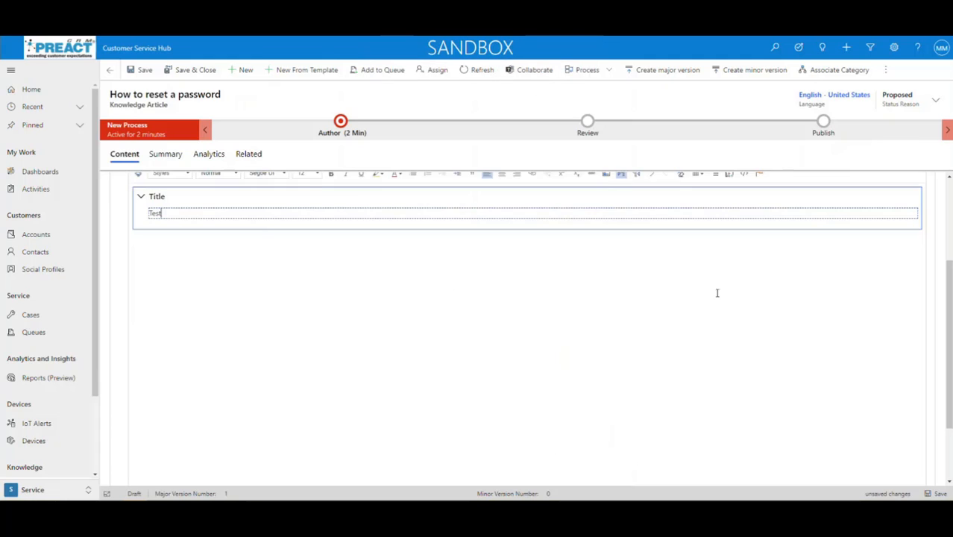
{"action": "scroll", "coordinate": [718, 298], "scroll_direction": "up", "scroll_amount": 2}
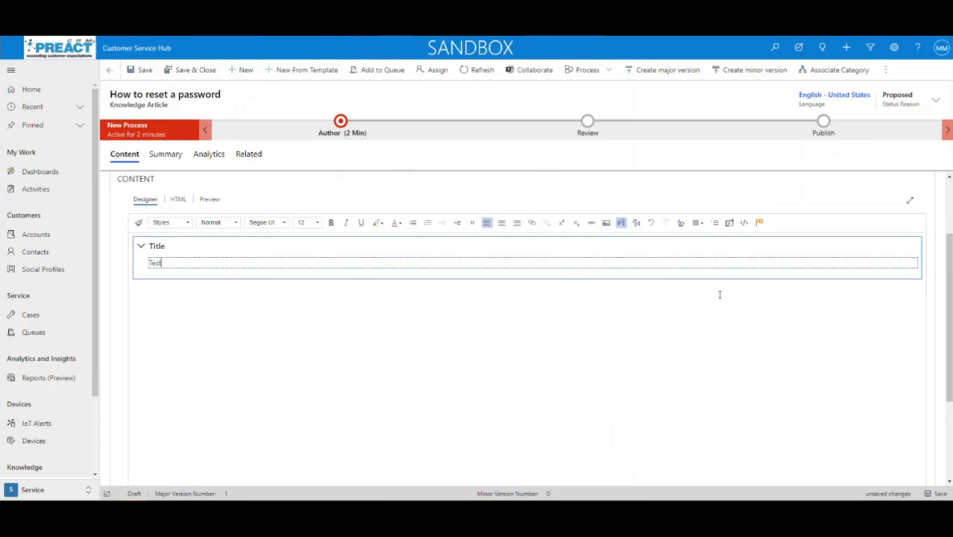
{"action": "left_click", "coordinate": [729, 223]}
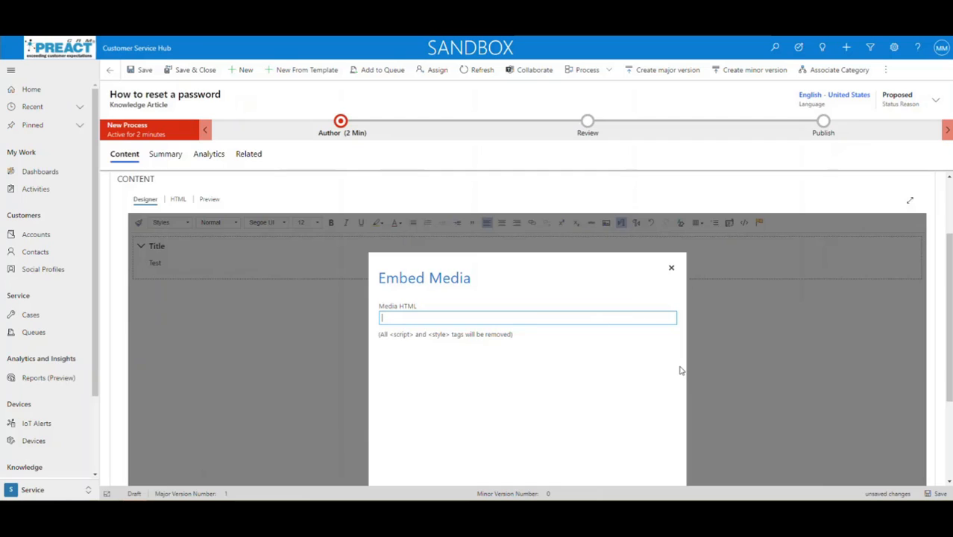
{"action": "left_click", "coordinate": [671, 268]}
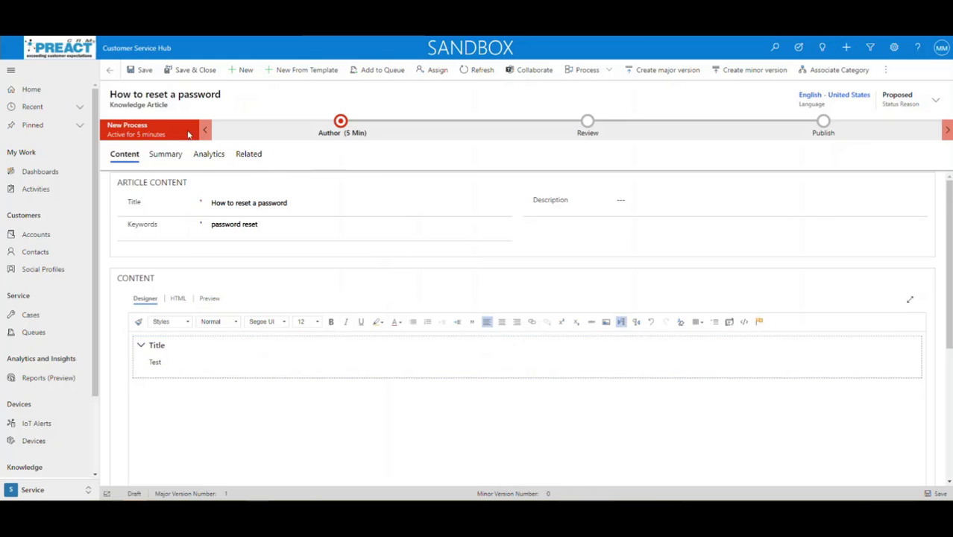
Switch from the apps list to the Field Service app and its Administrator Dashboard
{"action": "left_click", "coordinate": [137, 48]}
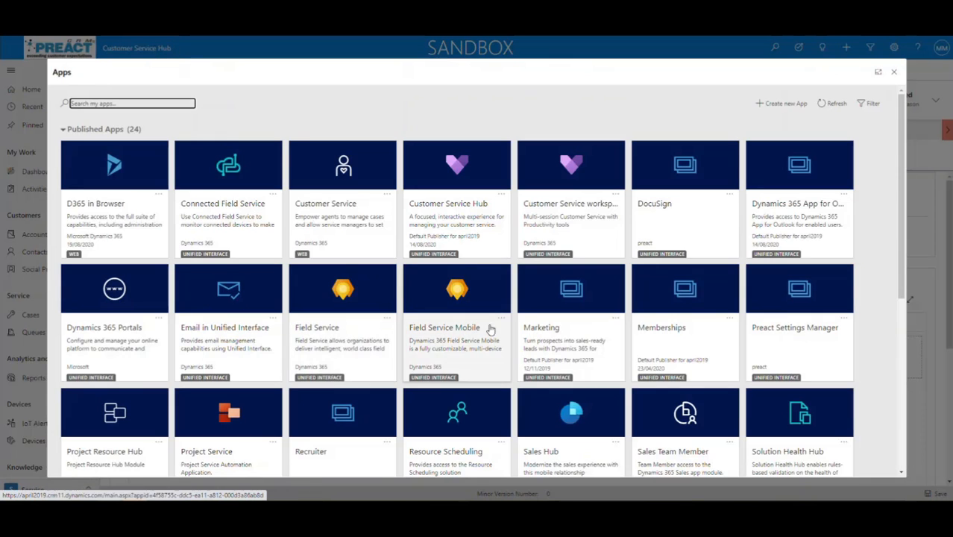
{"action": "left_click", "coordinate": [327, 331]}
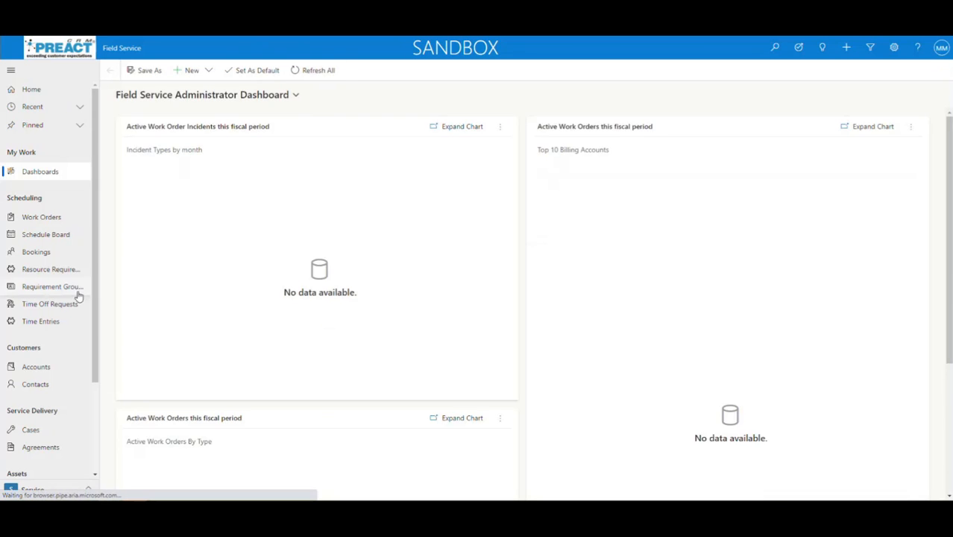
{"action": "left_click_drag", "start_coordinate": [93, 365], "coordinate": [93, 443]}
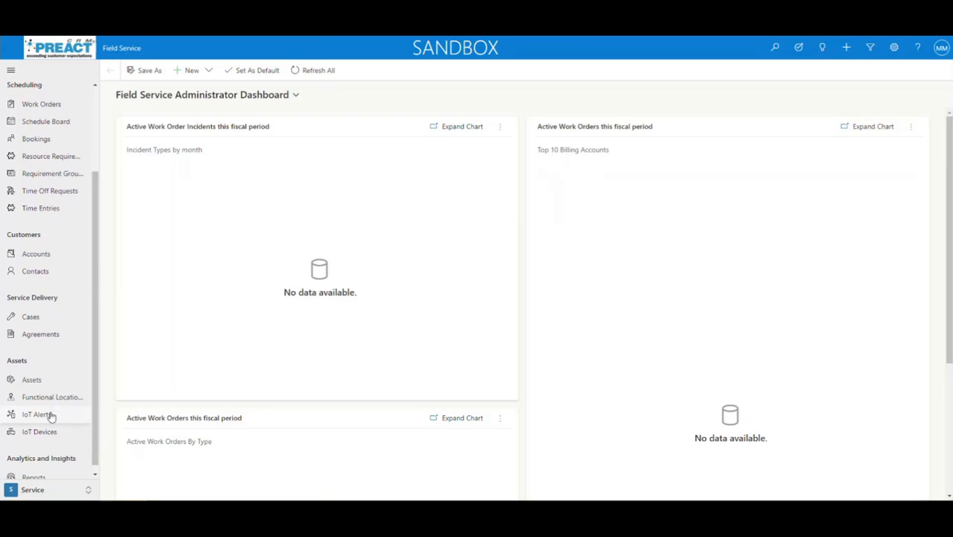
Visit Functional Locations and Assets, ending on the Active Functional Locations list
{"action": "left_click", "coordinate": [47, 397]}
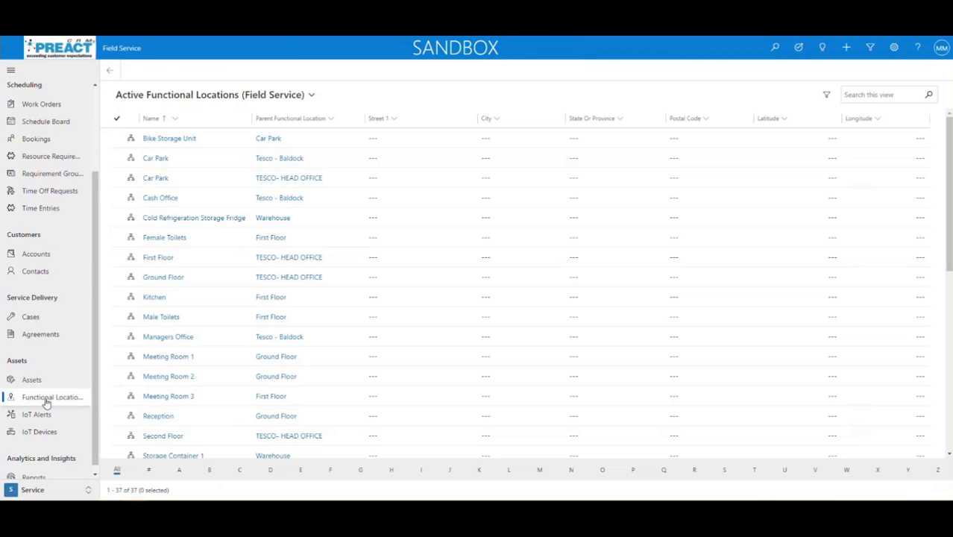
{"action": "left_click", "coordinate": [31, 381]}
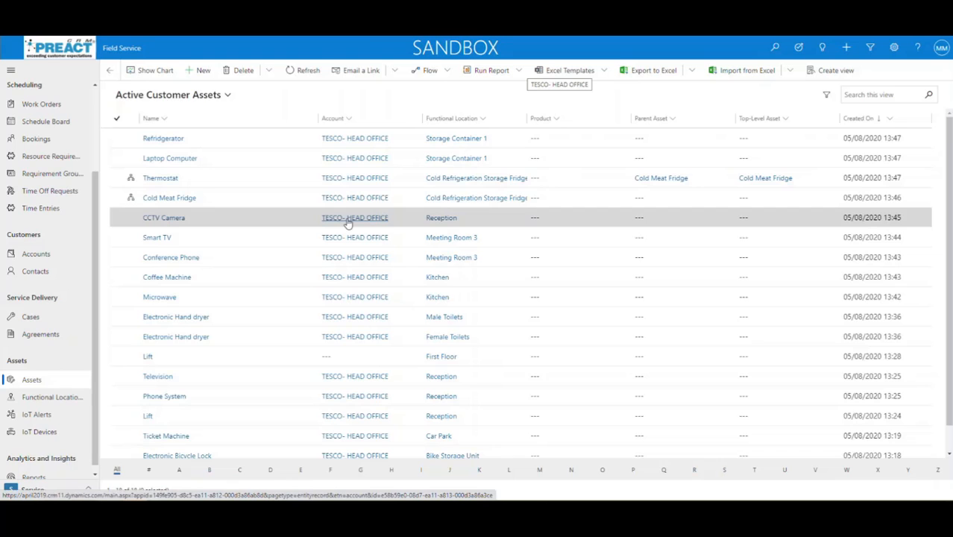
{"action": "left_click", "coordinate": [27, 400]}
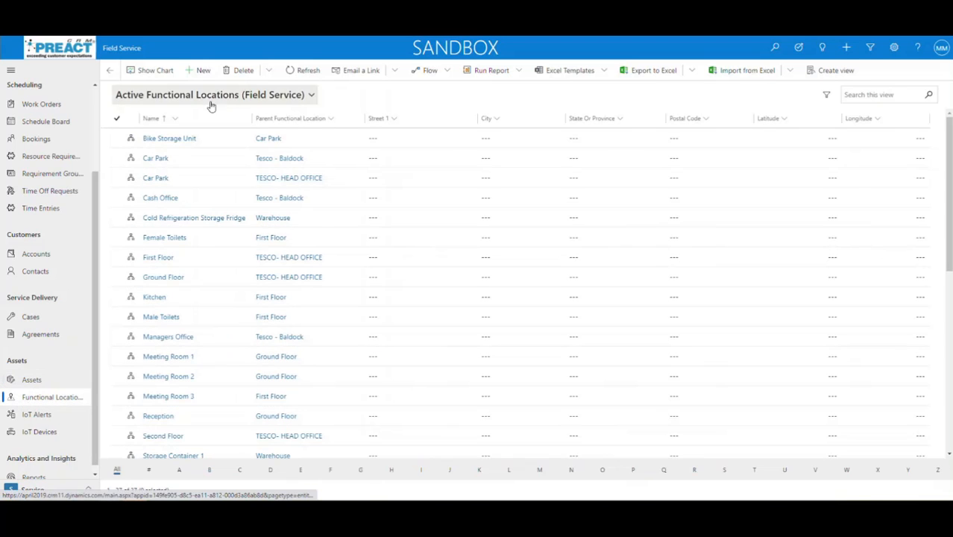
Open TESCO- HEAD OFFICE's Assets and Locations tree and browse the Abingdon and Amersham locations
{"action": "left_click", "coordinate": [291, 257]}
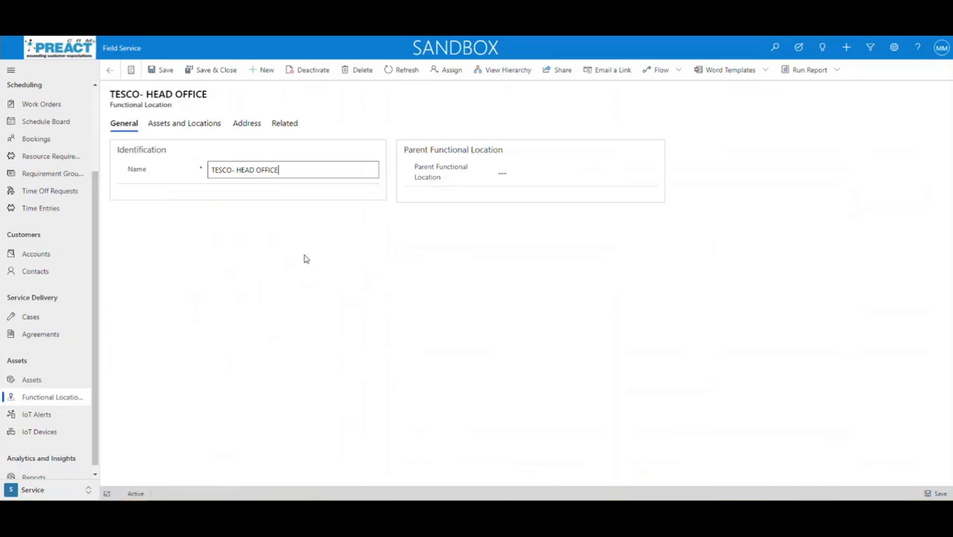
{"action": "left_click", "coordinate": [185, 123]}
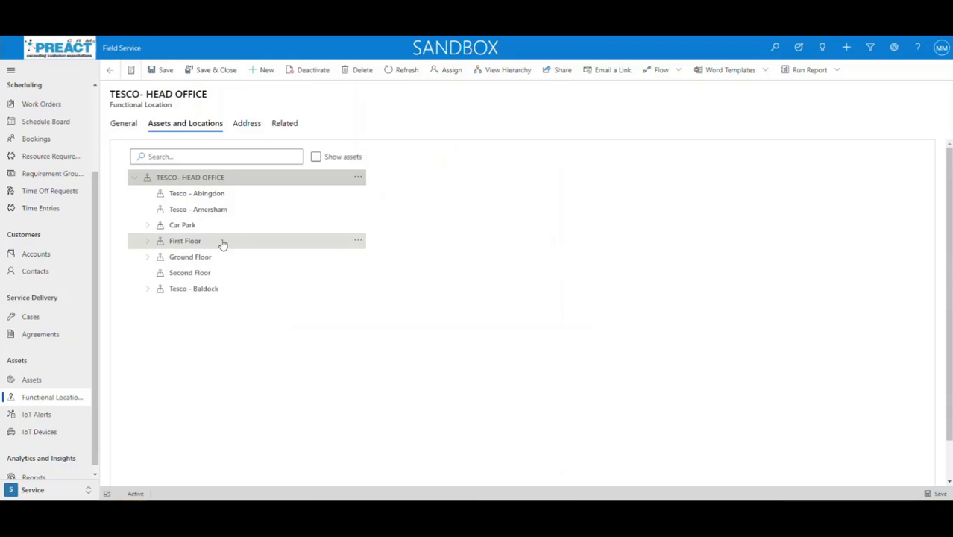
{"action": "left_click", "coordinate": [192, 198]}
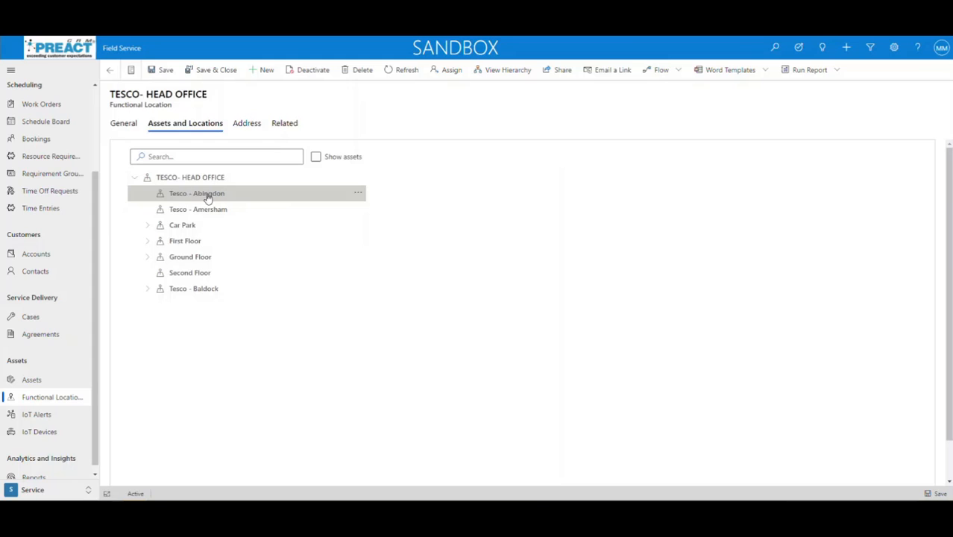
{"action": "left_click", "coordinate": [184, 210]}
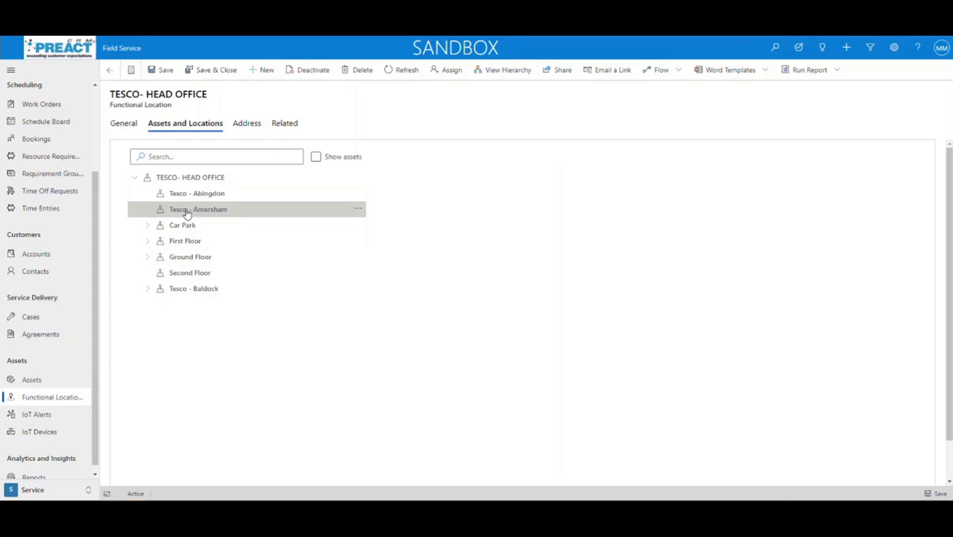
{"action": "left_click", "coordinate": [137, 181]}
{"action": "left_click", "coordinate": [136, 179]}
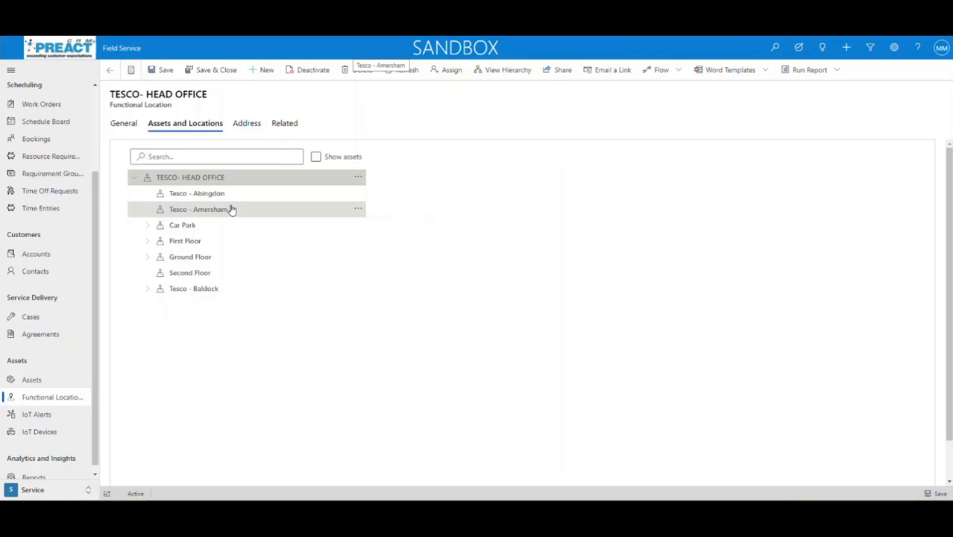
{"action": "left_click", "coordinate": [357, 210]}
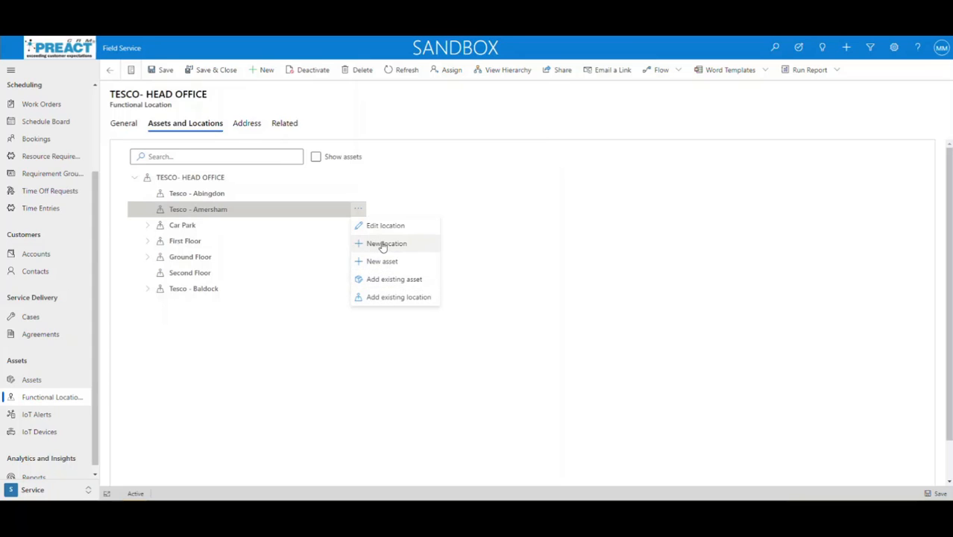
{"action": "left_click", "coordinate": [336, 365]}
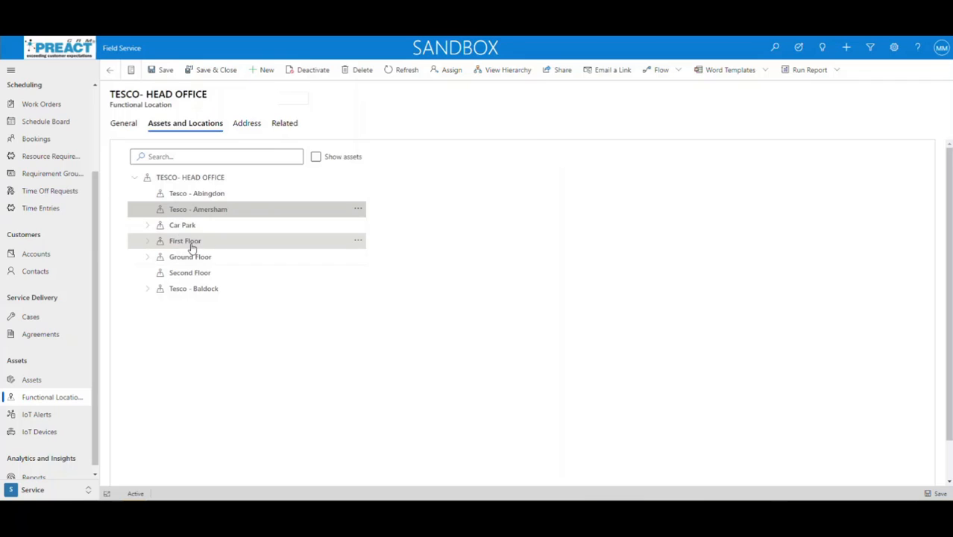
Expand Car Park, First Floor and Ground Floor in the tree, and turn on Show assets
{"action": "left_click", "coordinate": [148, 290]}
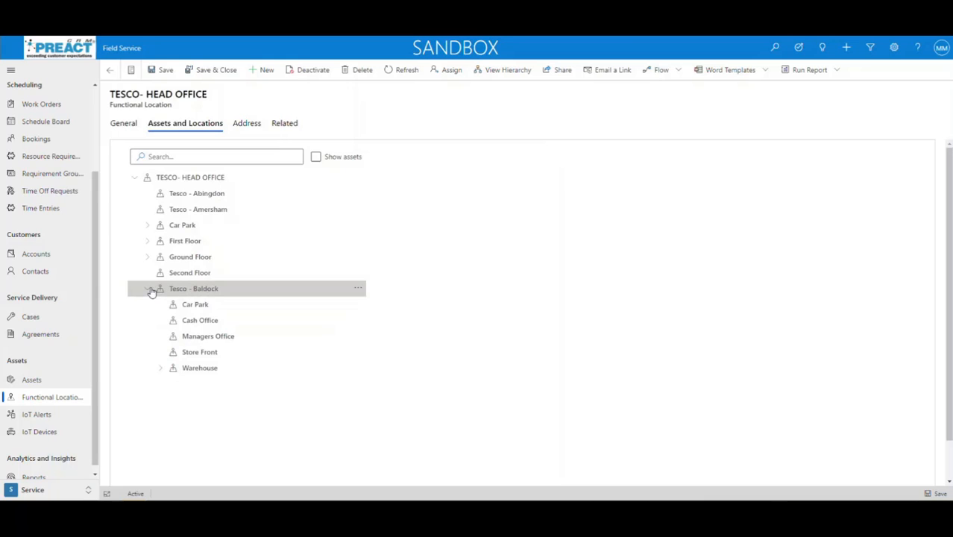
{"action": "left_click", "coordinate": [148, 290]}
{"action": "left_click", "coordinate": [146, 291]}
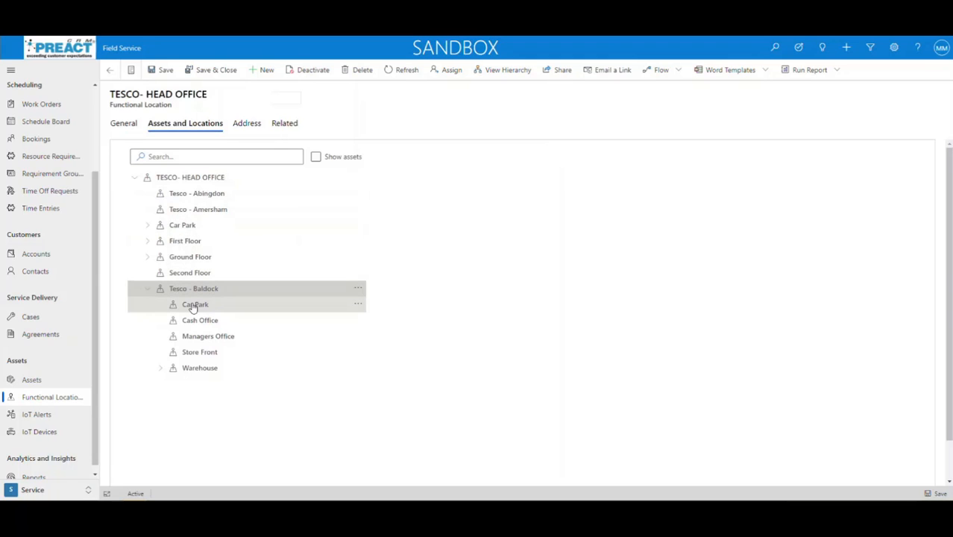
{"action": "left_click", "coordinate": [148, 288]}
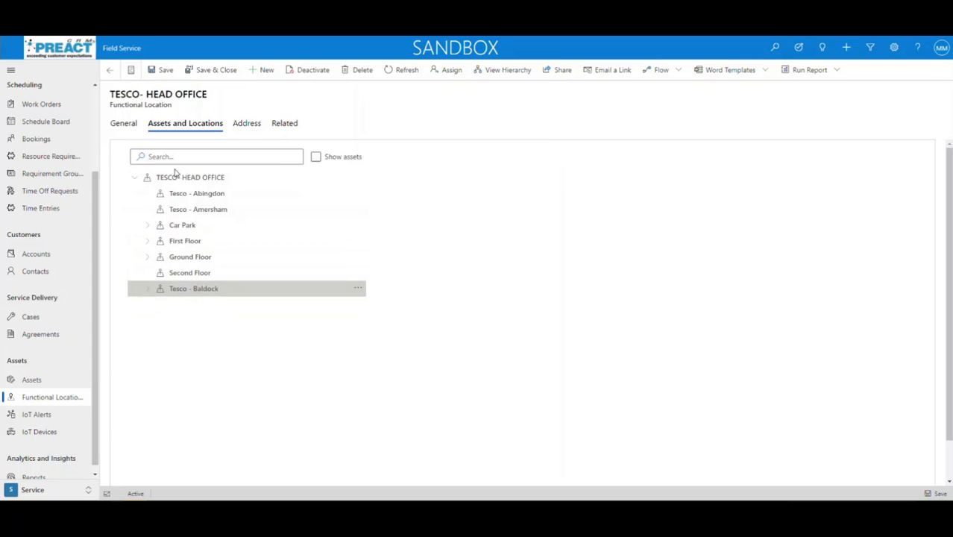
{"action": "left_click", "coordinate": [149, 225]}
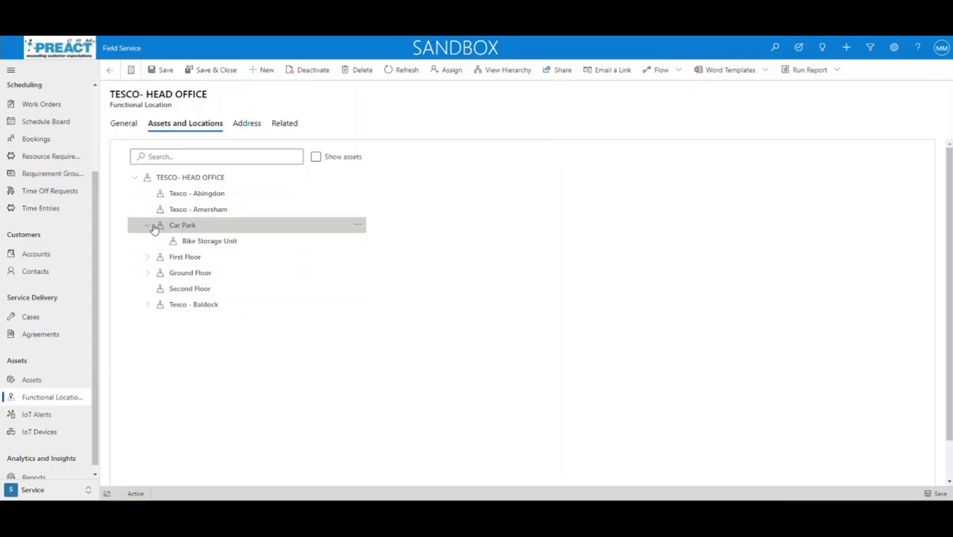
{"action": "left_click", "coordinate": [211, 241]}
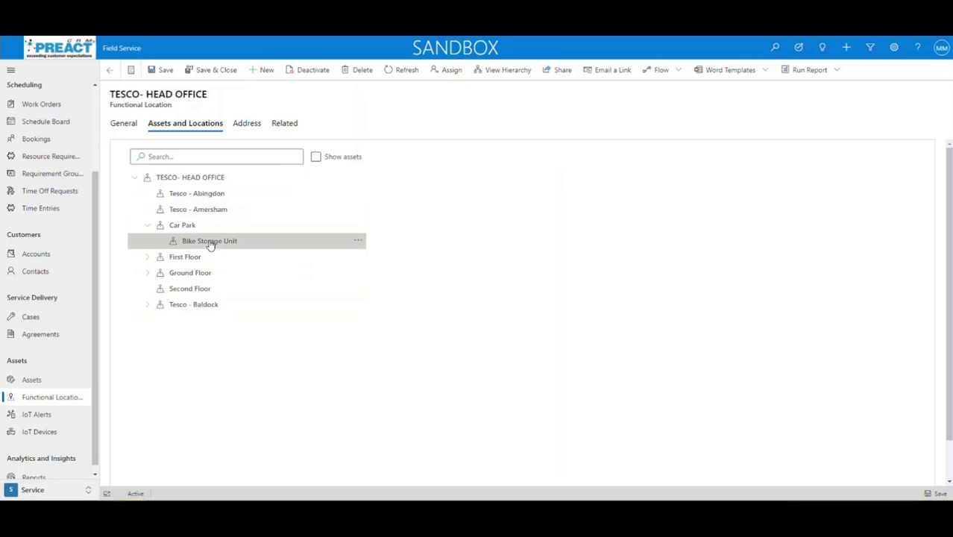
{"action": "left_click", "coordinate": [148, 257]}
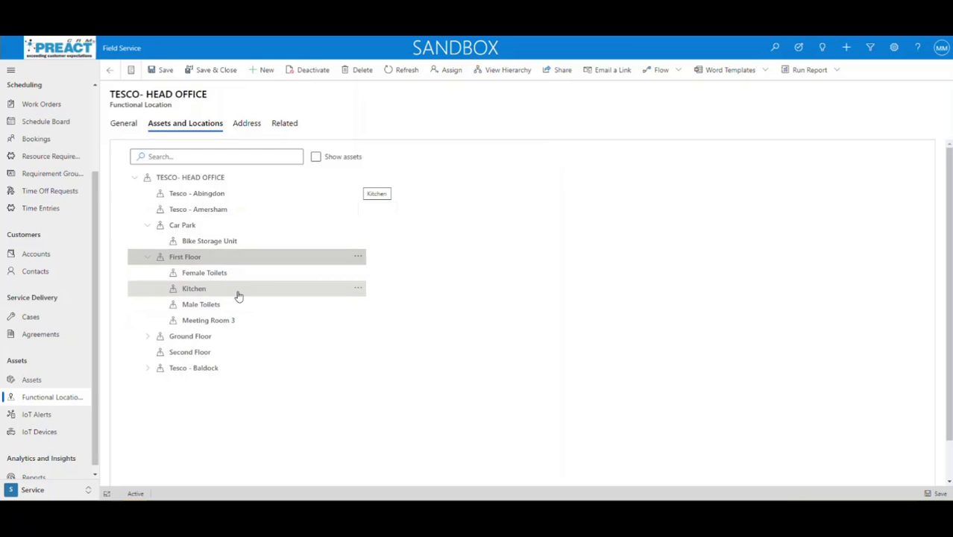
{"action": "left_click", "coordinate": [147, 337]}
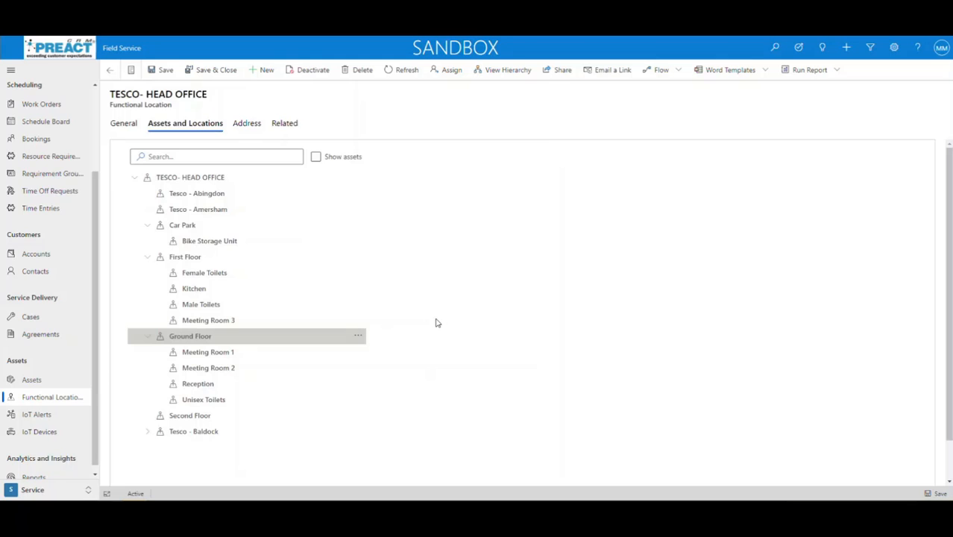
{"action": "left_click", "coordinate": [316, 158]}
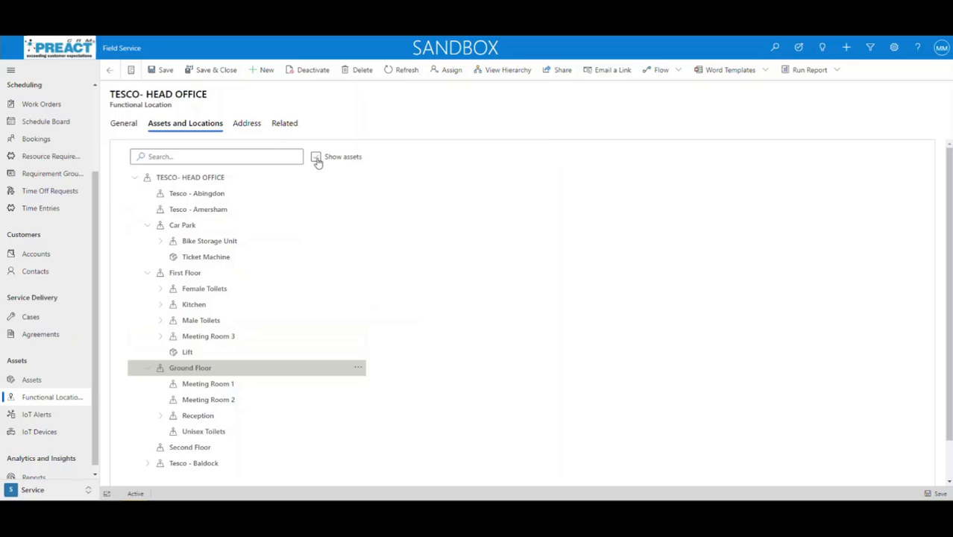
Expand Bike Storage Unit under Car Park to reveal its Electronic Bicycle Lock asset
{"action": "left_click", "coordinate": [161, 240]}
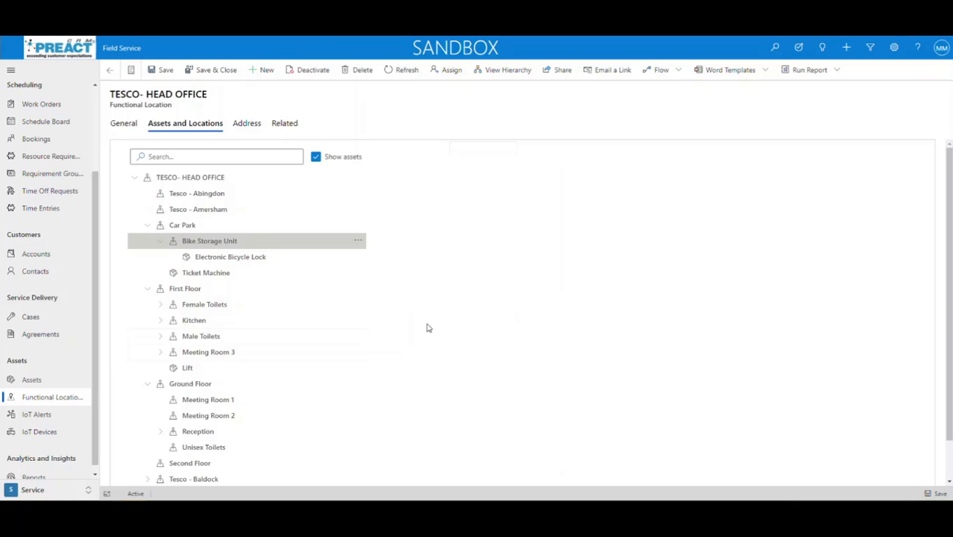
{"action": "scroll", "coordinate": [94, 292], "scroll_direction": "up", "scroll_amount": 3}
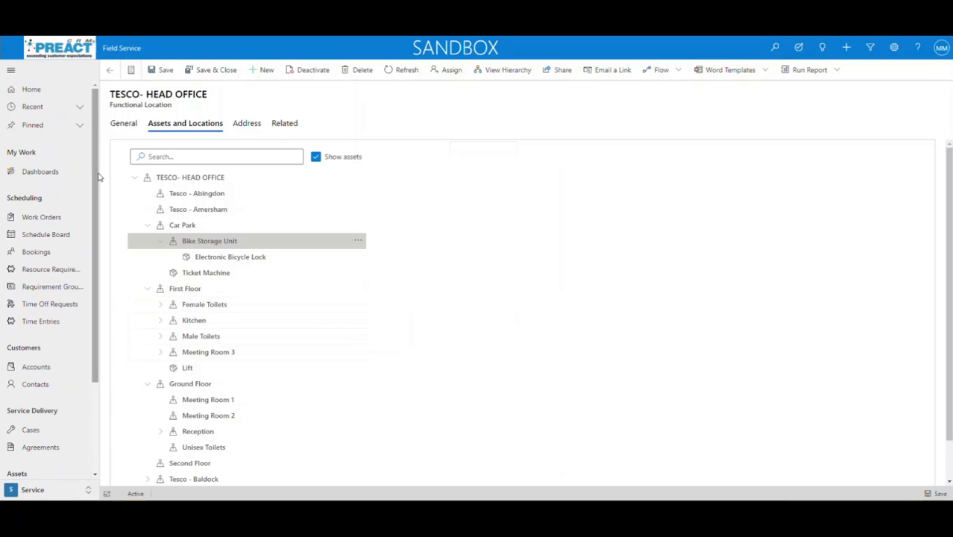
{"action": "scroll", "coordinate": [95, 258], "scroll_direction": "down", "scroll_amount": 3}
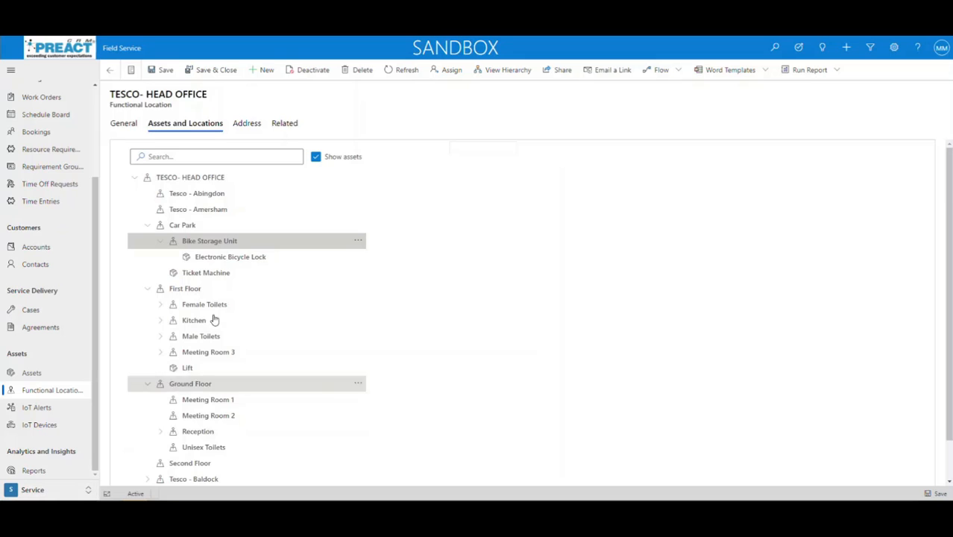
Switch to the Settings area, list Inspections, and open the Fire Inspection form
{"action": "left_click", "coordinate": [75, 489]}
{"action": "left_click", "coordinate": [34, 453]}
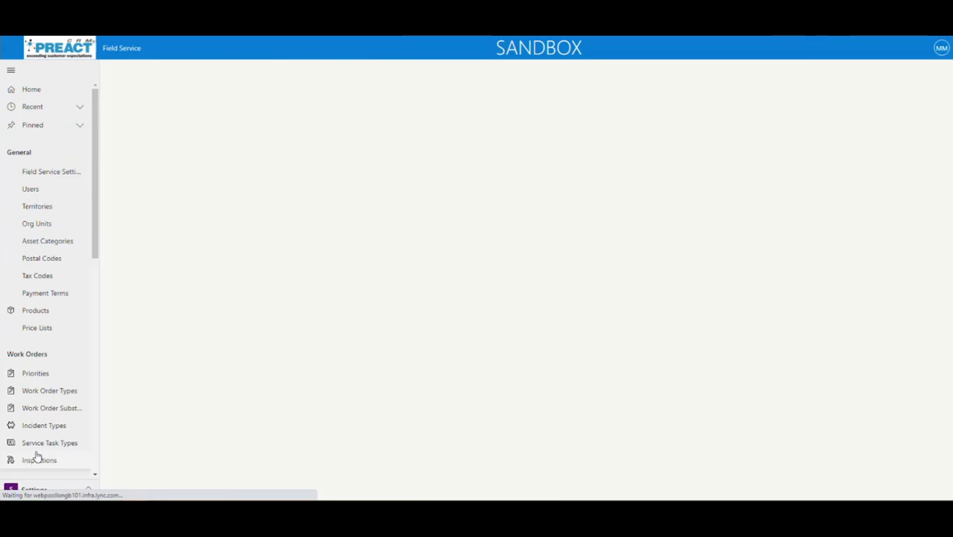
{"action": "scroll", "coordinate": [90, 298], "scroll_direction": "down", "scroll_amount": 4}
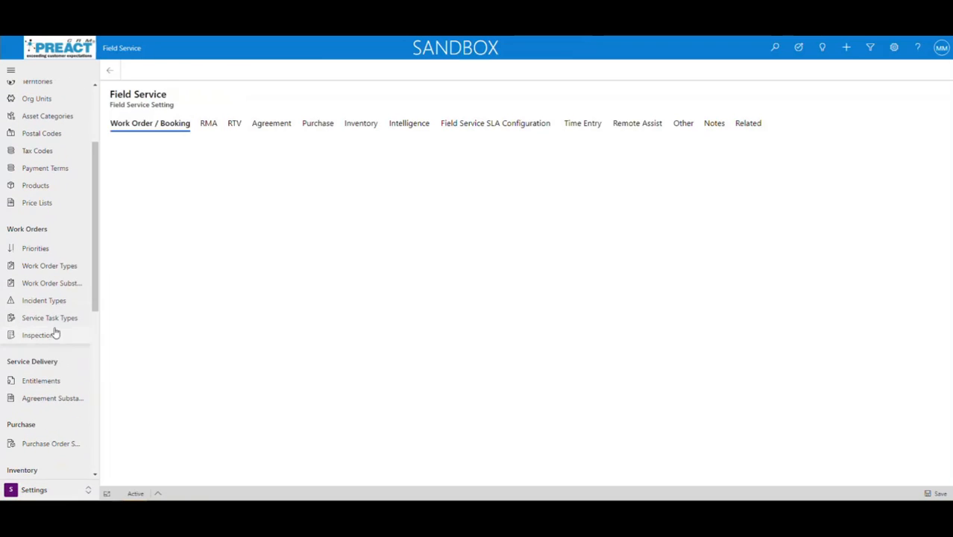
{"action": "left_click", "coordinate": [54, 333]}
{"action": "scroll", "coordinate": [36, 341], "scroll_direction": "down", "scroll_amount": 3}
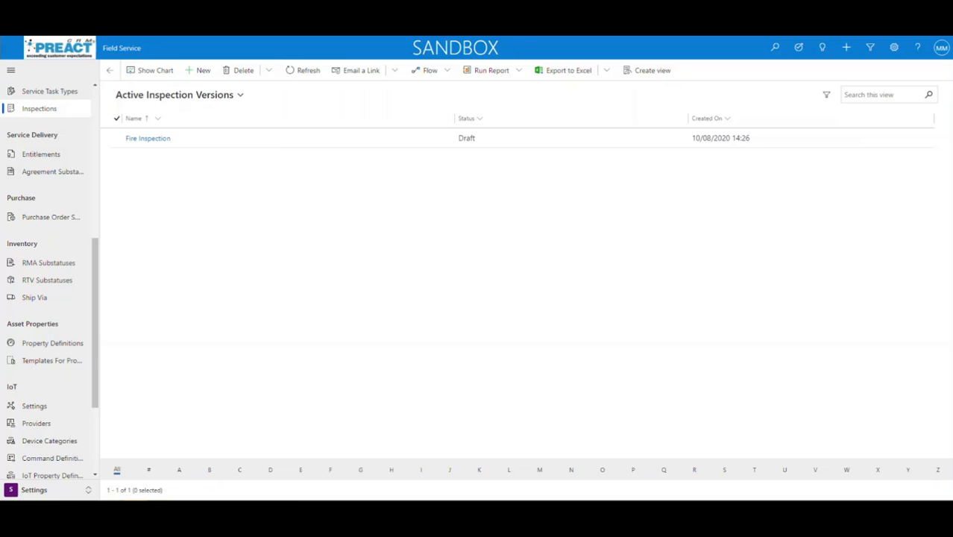
{"action": "left_click", "coordinate": [157, 141]}
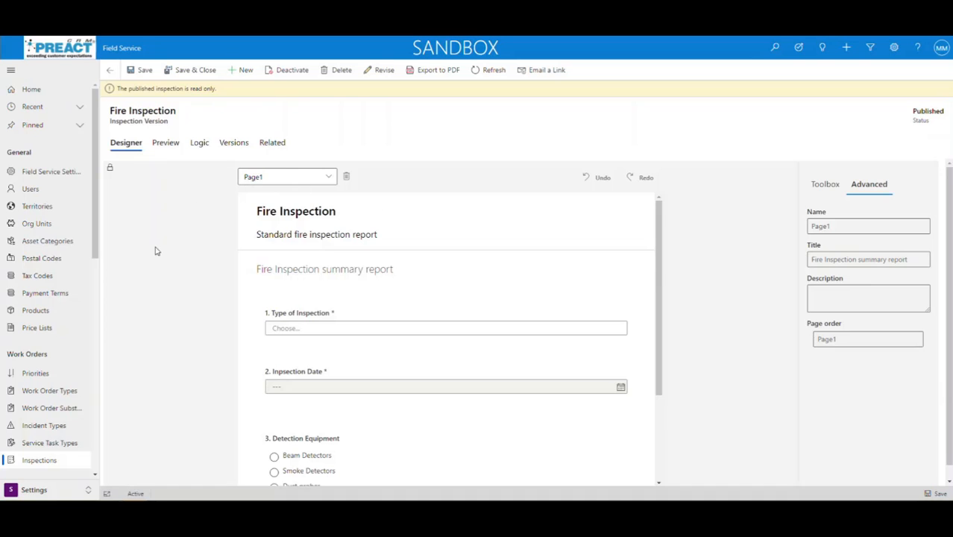
Show the Toolbox question types and scroll through the Fire Inspection form
{"action": "left_click", "coordinate": [824, 185]}
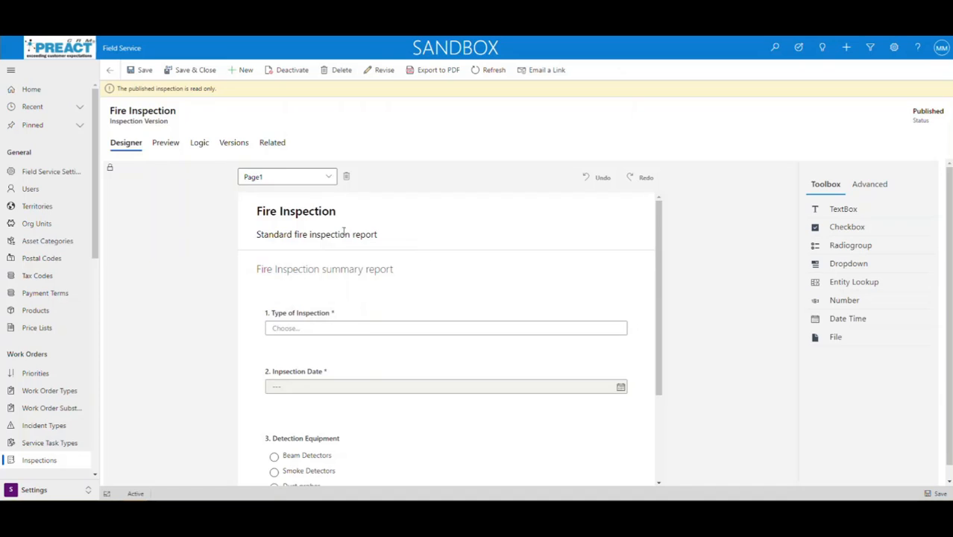
{"action": "scroll", "coordinate": [603, 413], "scroll_direction": "down", "scroll_amount": 1}
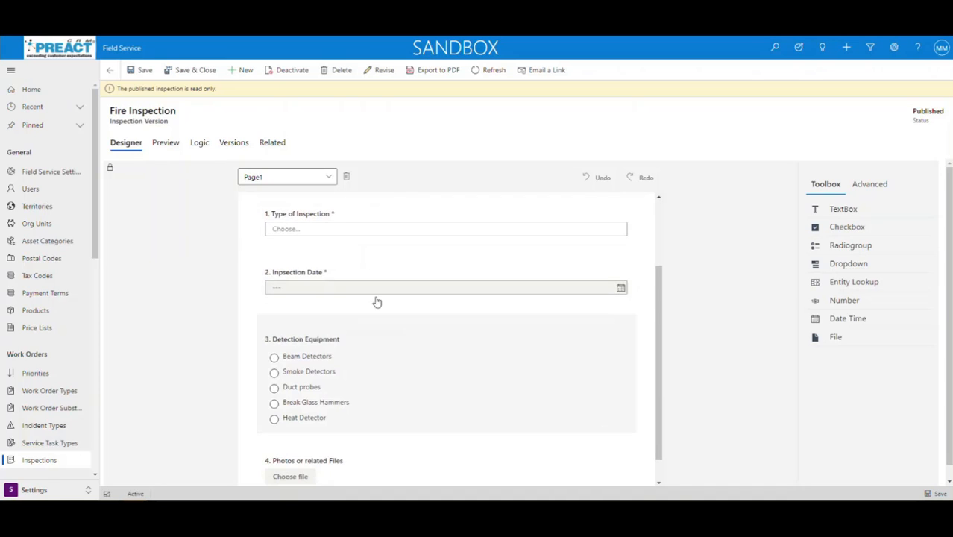
{"action": "scroll", "coordinate": [317, 336], "scroll_direction": "up", "scroll_amount": 1}
{"action": "scroll", "coordinate": [296, 315], "scroll_direction": "down", "scroll_amount": 1}
{"action": "scroll", "coordinate": [304, 330], "scroll_direction": "down", "scroll_amount": 1}
{"action": "scroll", "coordinate": [276, 251], "scroll_direction": "up", "scroll_amount": 2}
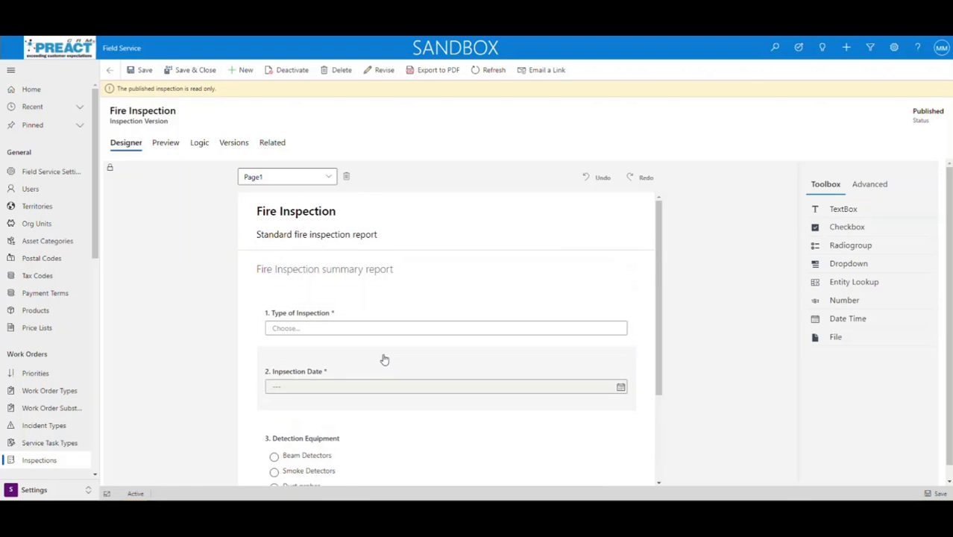
{"action": "scroll", "coordinate": [382, 350], "scroll_direction": "down", "scroll_amount": 1}
Preview the three Type of Inspection choices and review the rest of the form
{"action": "left_click", "coordinate": [374, 280]}
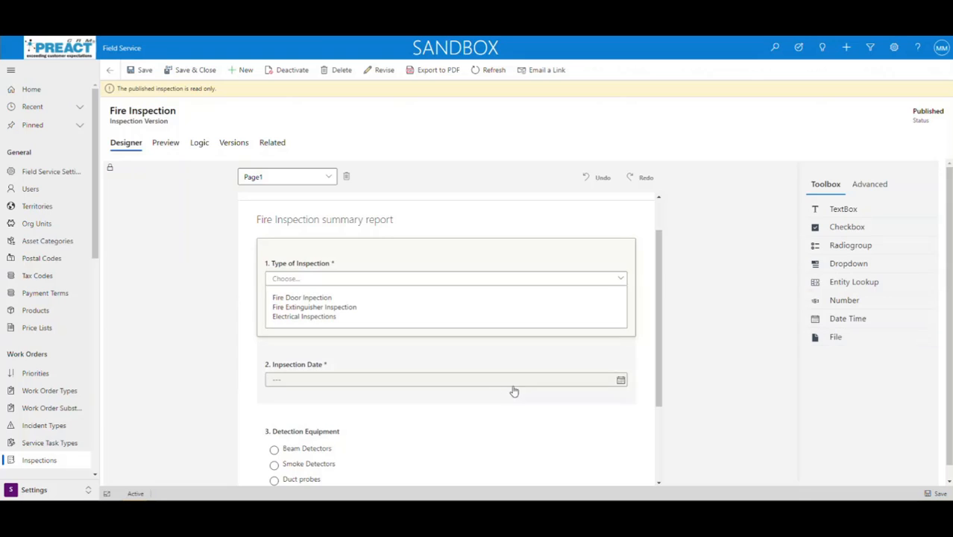
{"action": "scroll", "coordinate": [486, 395], "scroll_direction": "down", "scroll_amount": 2}
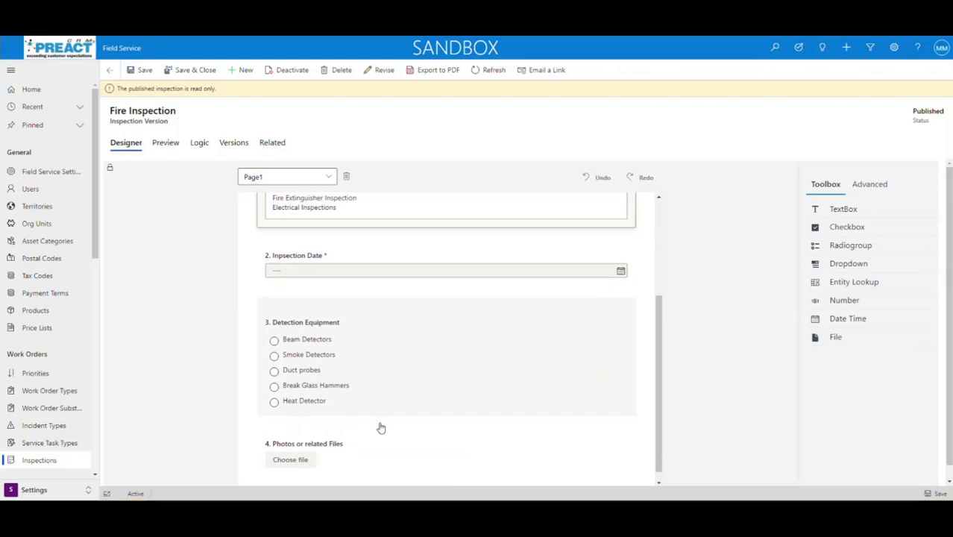
{"action": "scroll", "coordinate": [351, 436], "scroll_direction": "down", "scroll_amount": 1}
{"action": "scroll", "coordinate": [315, 454], "scroll_direction": "up", "scroll_amount": 3}
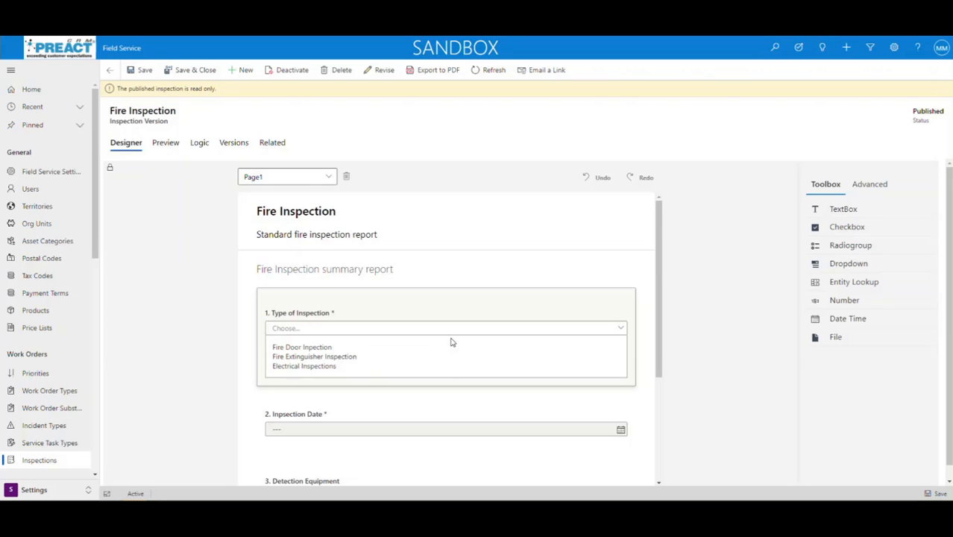
Export Fire Inspection to PDF, open it, and set the type to Fire Door Inspection
{"action": "left_click", "coordinate": [435, 74]}
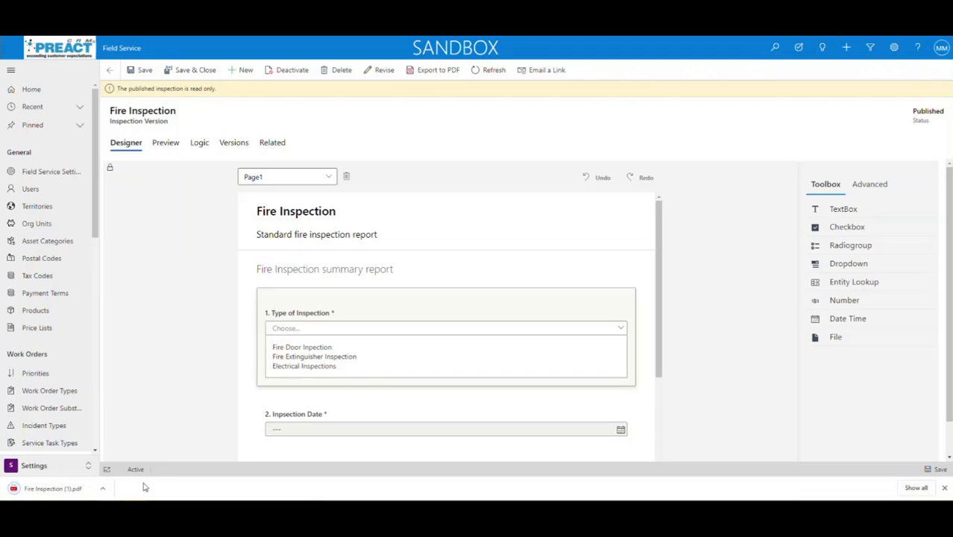
{"action": "left_click", "coordinate": [77, 490]}
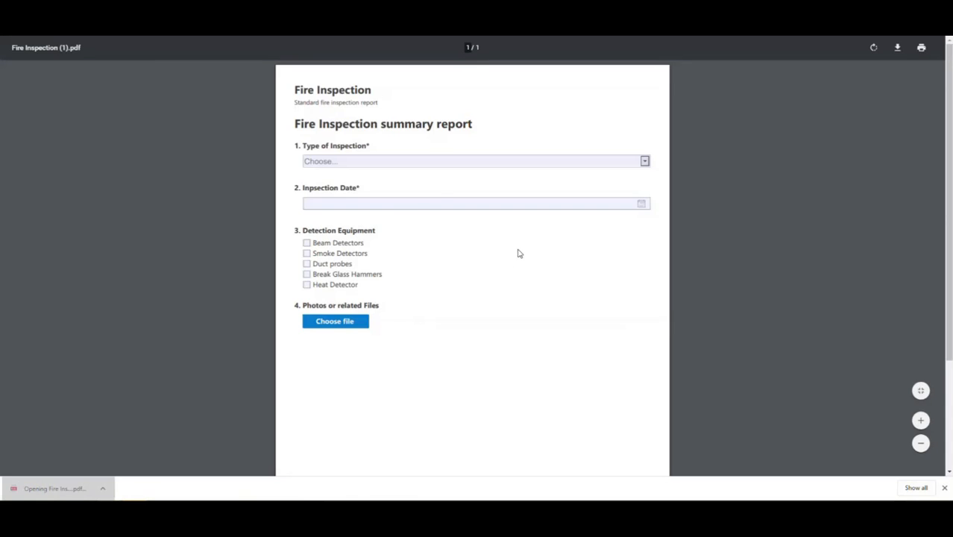
{"action": "left_click", "coordinate": [644, 163]}
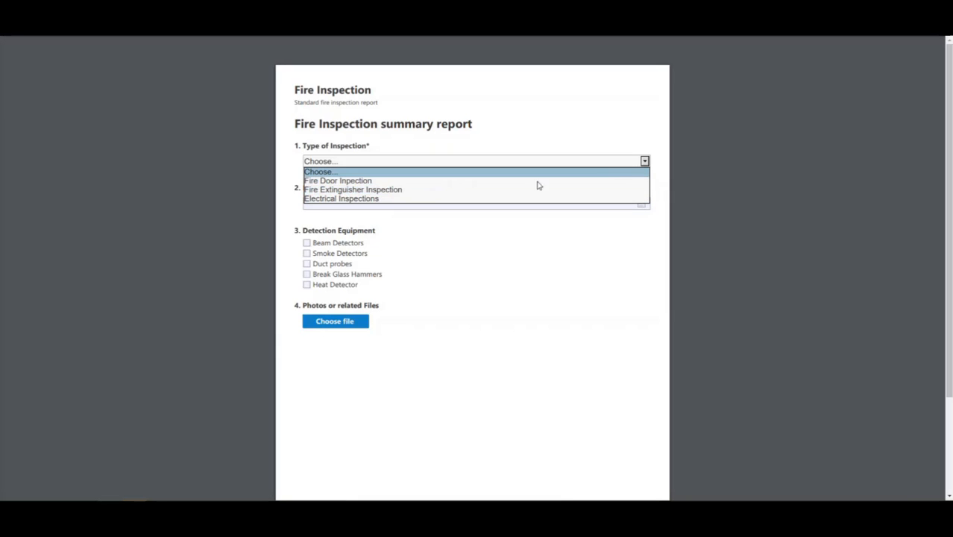
{"action": "left_click", "coordinate": [356, 181]}
Tick Smoke Detectors in the PDF, then return to the Fire Inspection designer
{"action": "left_click", "coordinate": [639, 202]}
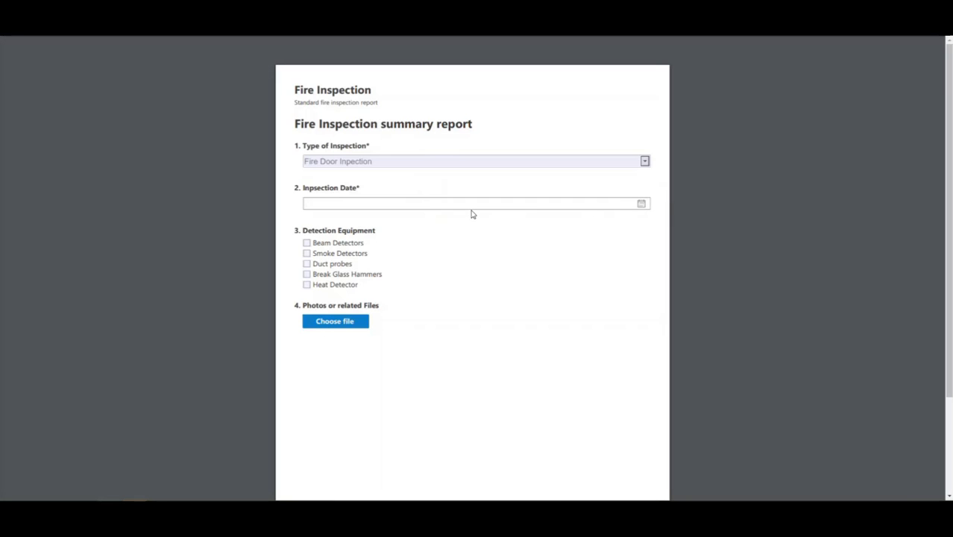
{"action": "left_click", "coordinate": [306, 253]}
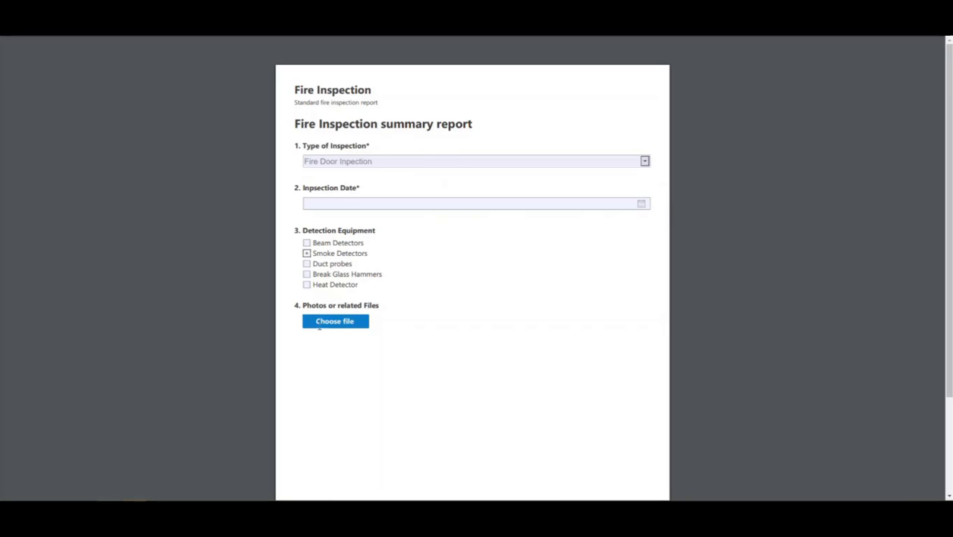
{"action": "scroll", "coordinate": [547, 347], "scroll_direction": "down", "scroll_amount": 2}
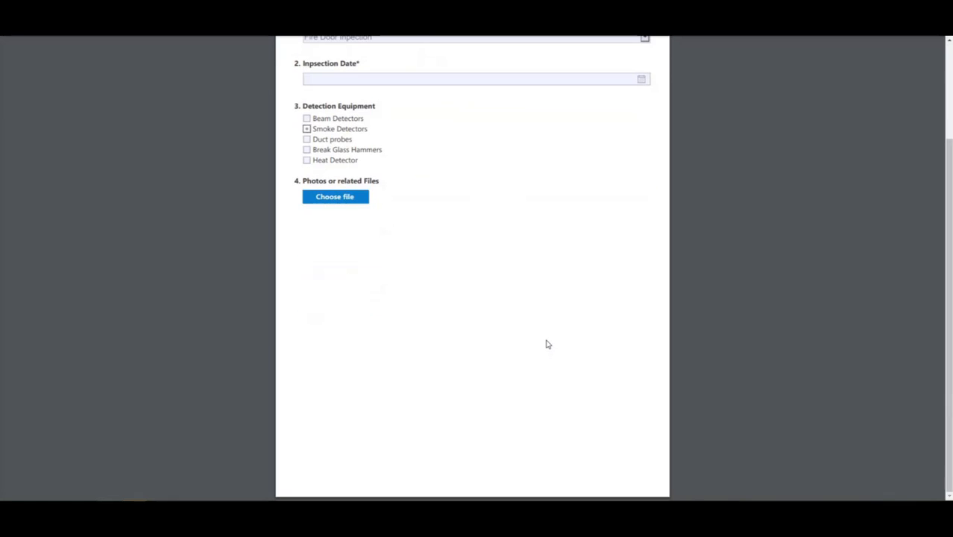
{"action": "scroll", "coordinate": [546, 344], "scroll_direction": "up", "scroll_amount": 2}
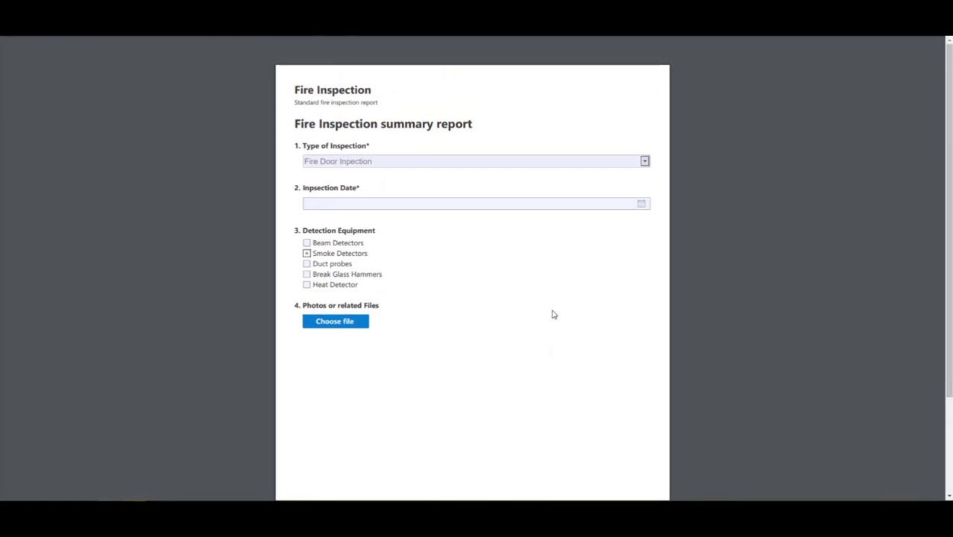
{"action": "mouse_move", "coordinate": [257, 61]}
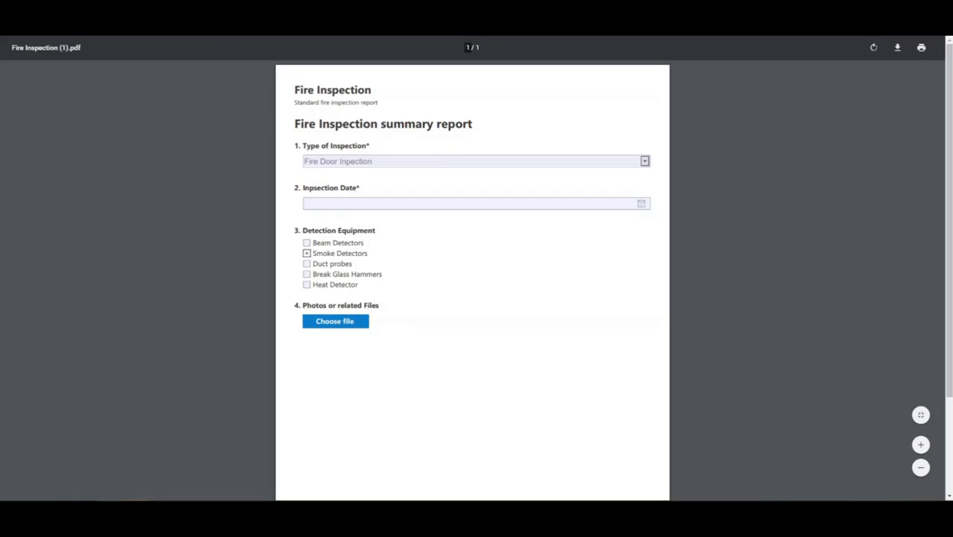
{"action": "left_click", "coordinate": [220, 14]}
Go back from the Fire Inspection form to the inspection versions list
{"action": "left_click", "coordinate": [111, 71]}
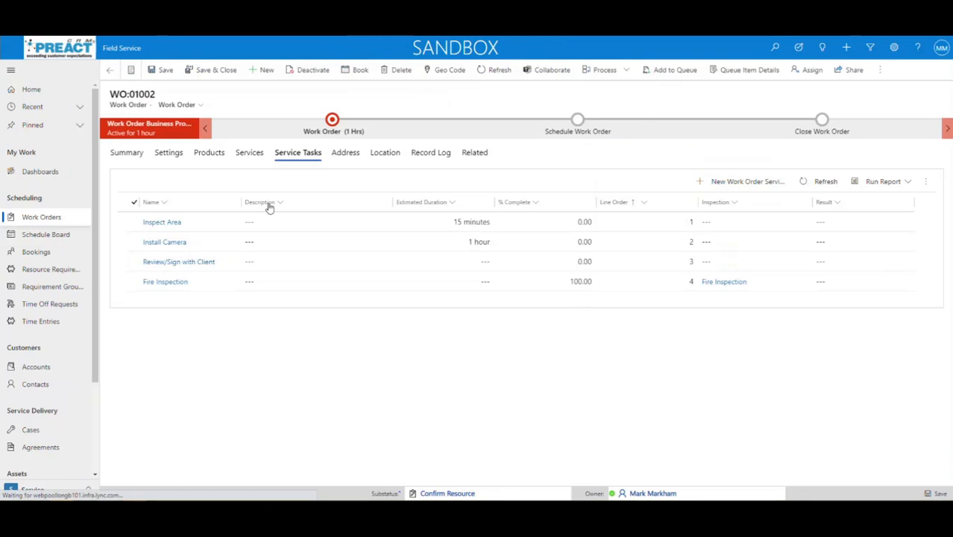
Open work order WO:01002 from Active Work Orders and show its service tasks
{"action": "left_click", "coordinate": [43, 219]}
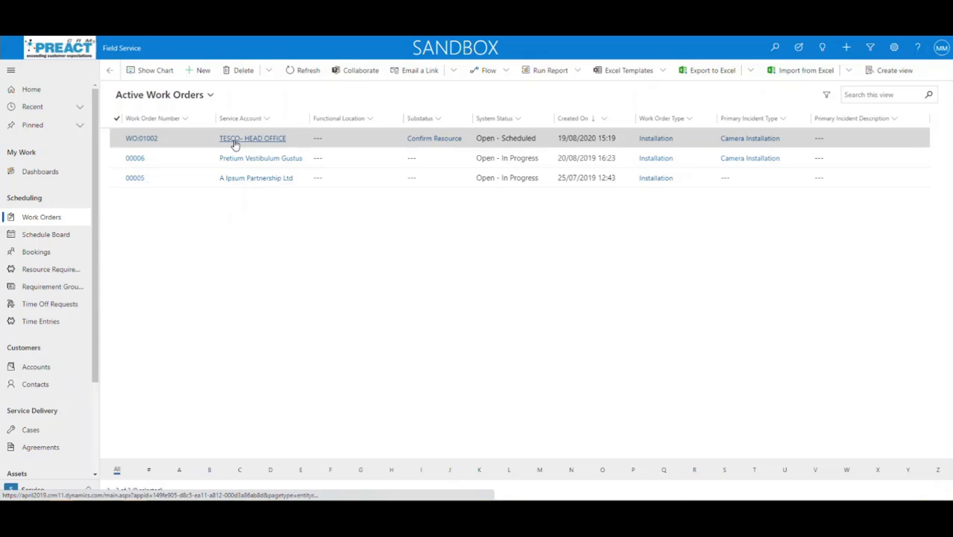
{"action": "left_click", "coordinate": [145, 139]}
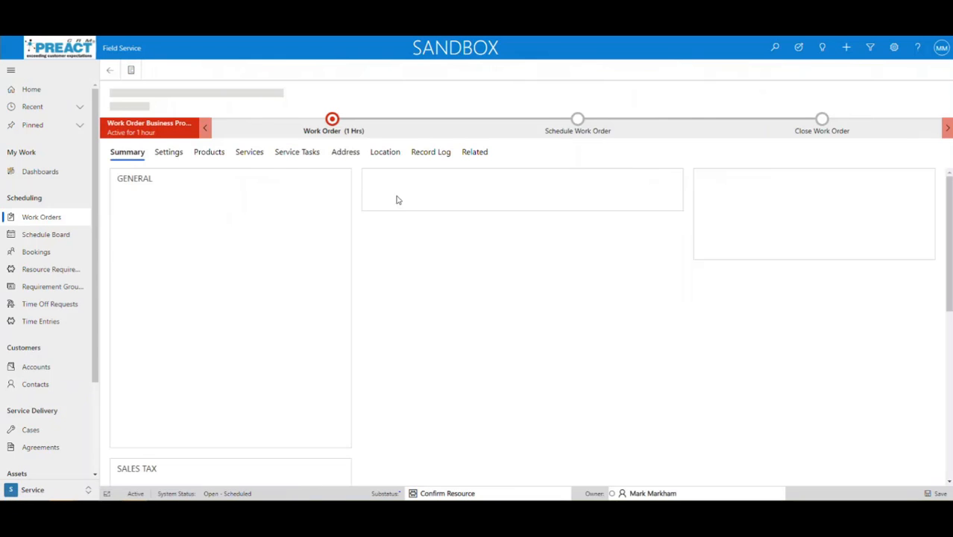
{"action": "left_click", "coordinate": [295, 155]}
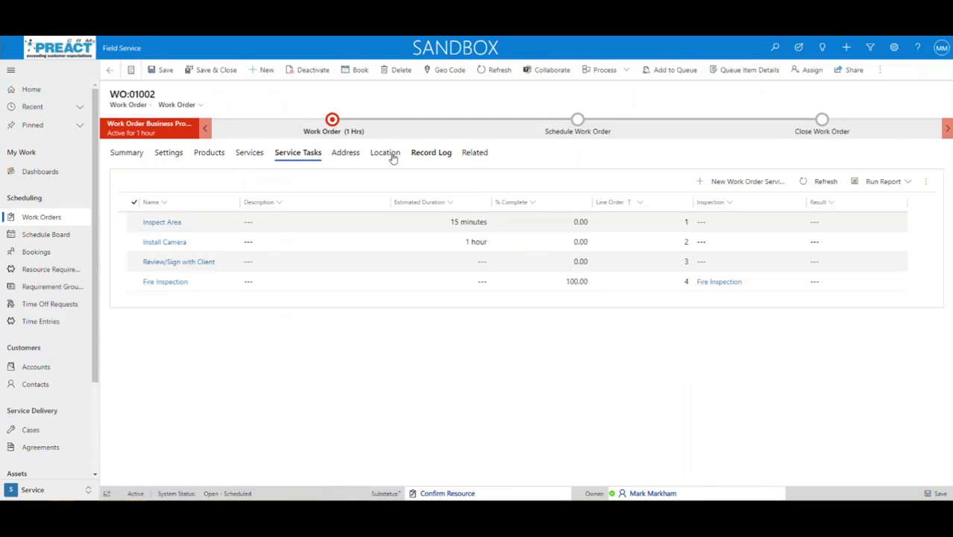
Review the Fire Inspection service task form, then close it
{"action": "left_click", "coordinate": [165, 283]}
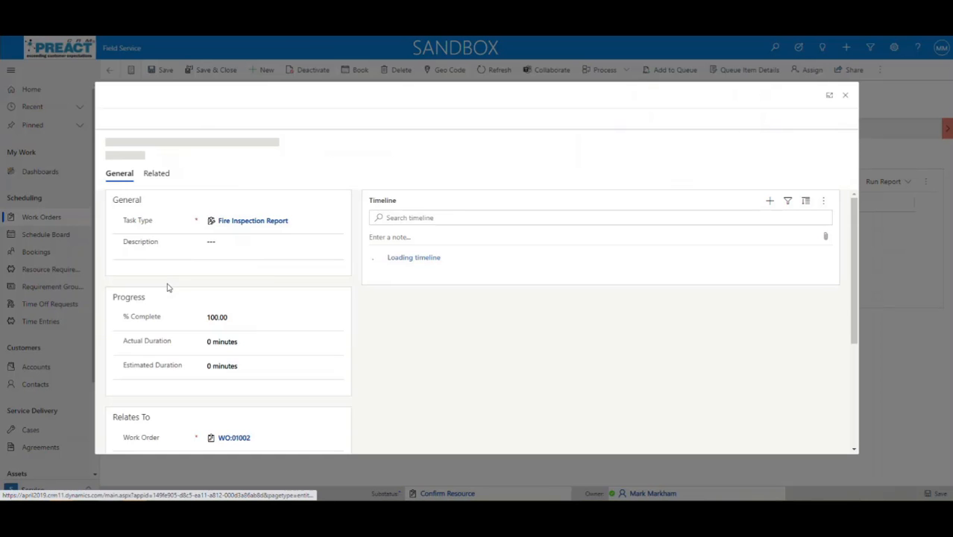
{"action": "scroll", "coordinate": [291, 316], "scroll_direction": "down", "scroll_amount": 5}
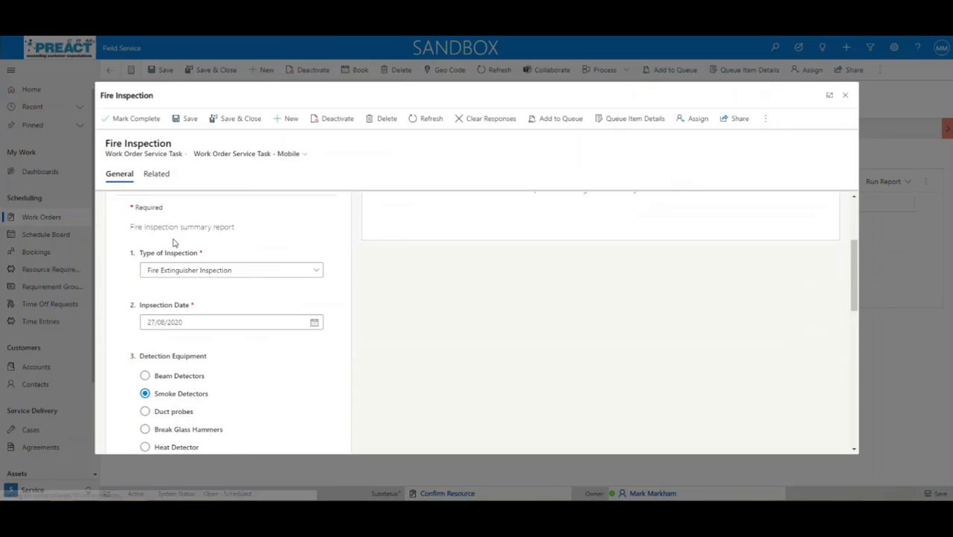
{"action": "scroll", "coordinate": [214, 365], "scroll_direction": "down", "scroll_amount": 3}
{"action": "scroll", "coordinate": [223, 332], "scroll_direction": "down", "scroll_amount": 3}
{"action": "scroll", "coordinate": [206, 340], "scroll_direction": "up", "scroll_amount": 10}
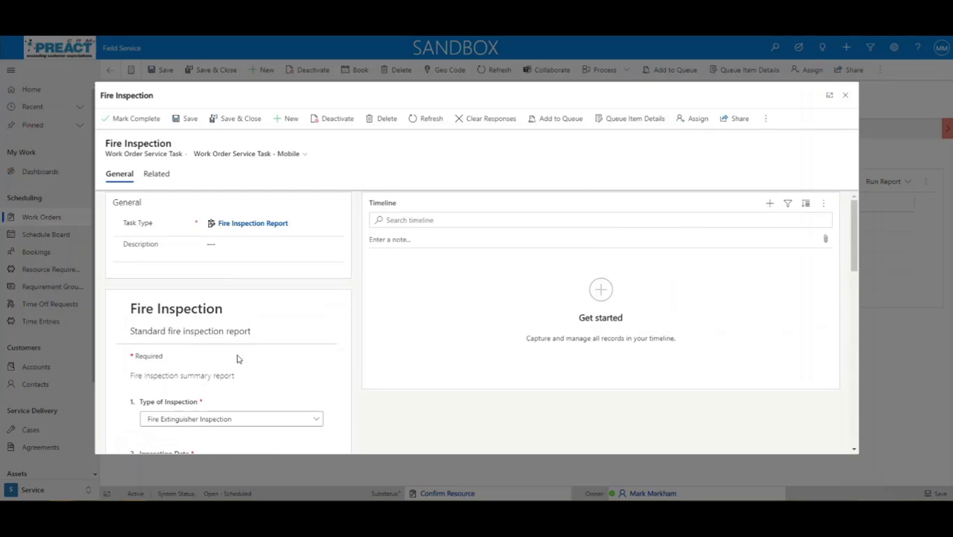
{"action": "left_click", "coordinate": [844, 99]}
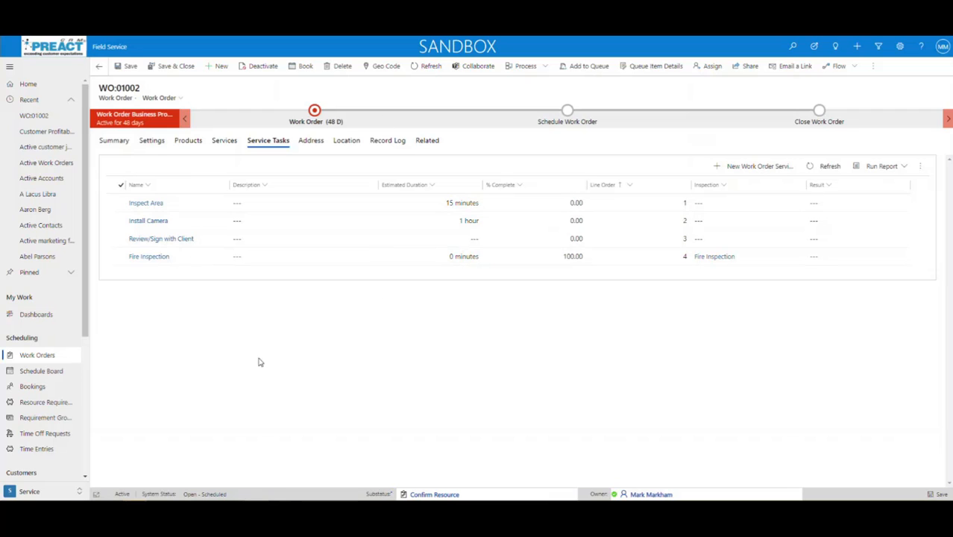
Switch to the Marketing app and start a new customer journey from the Customer Onboarding template
{"action": "left_click", "coordinate": [109, 46]}
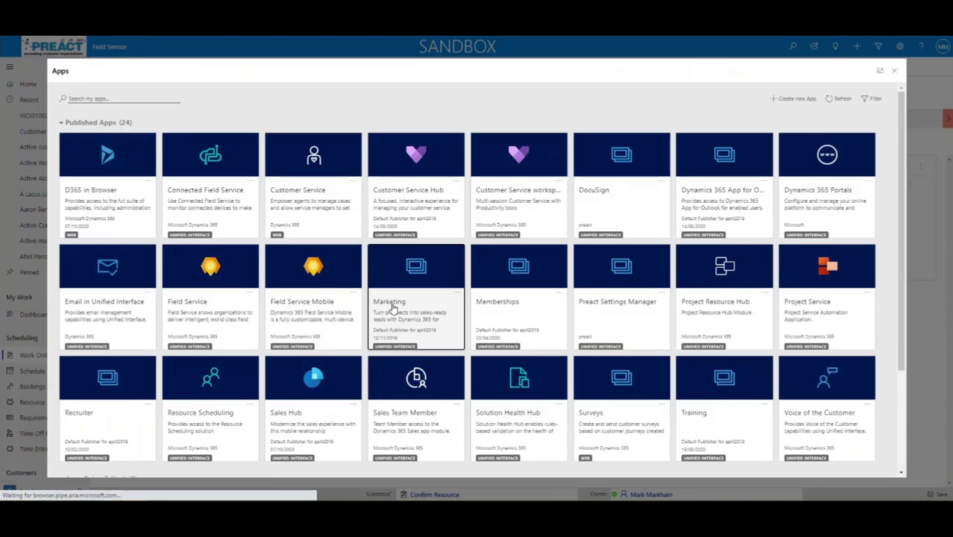
{"action": "left_click", "coordinate": [392, 308]}
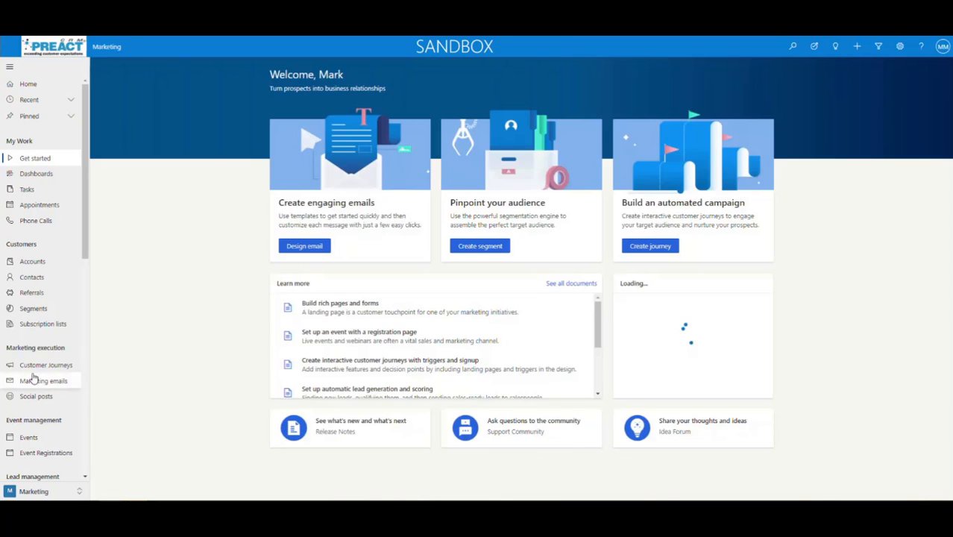
{"action": "left_click", "coordinate": [32, 366]}
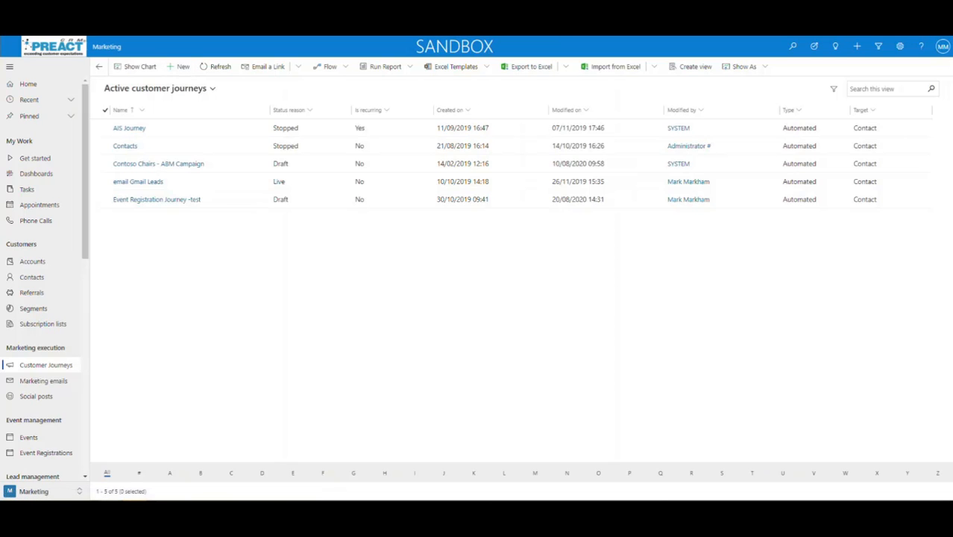
{"action": "left_click", "coordinate": [179, 67]}
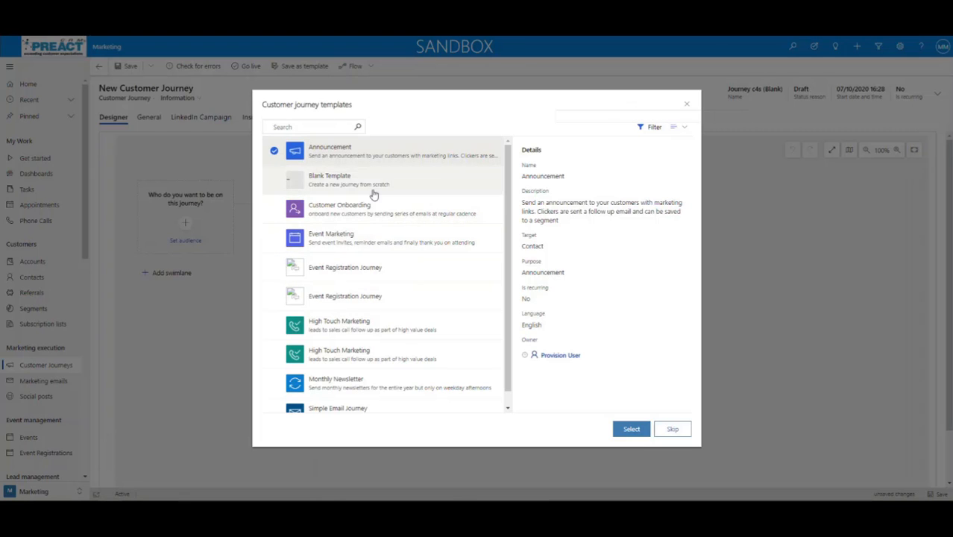
{"action": "scroll", "coordinate": [373, 209], "scroll_direction": "down", "scroll_amount": 1}
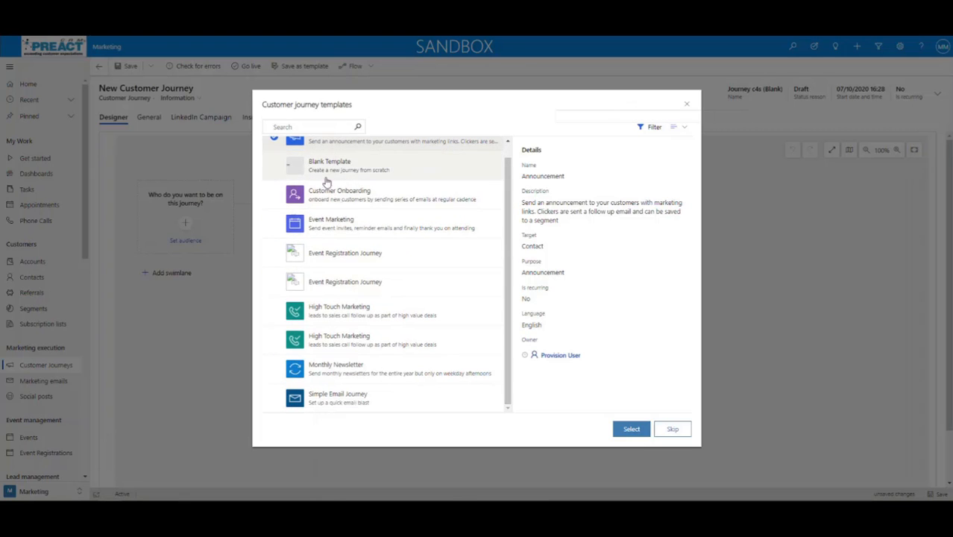
{"action": "scroll", "coordinate": [502, 244], "scroll_direction": "up", "scroll_amount": 1}
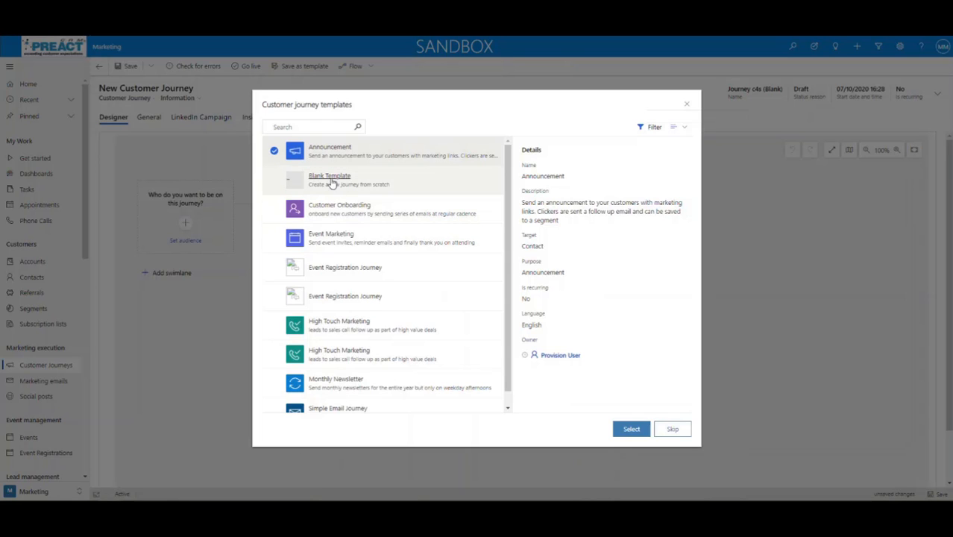
{"action": "double_click", "coordinate": [324, 209]}
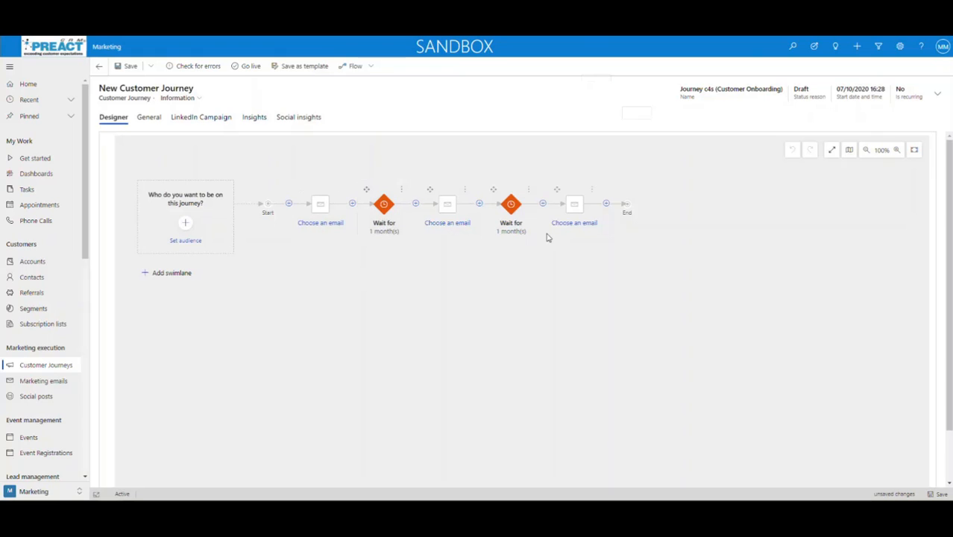
Zoom the journey canvas in, reset it to 100%, and toggle the full-screen designer
{"action": "left_click", "coordinate": [896, 150]}
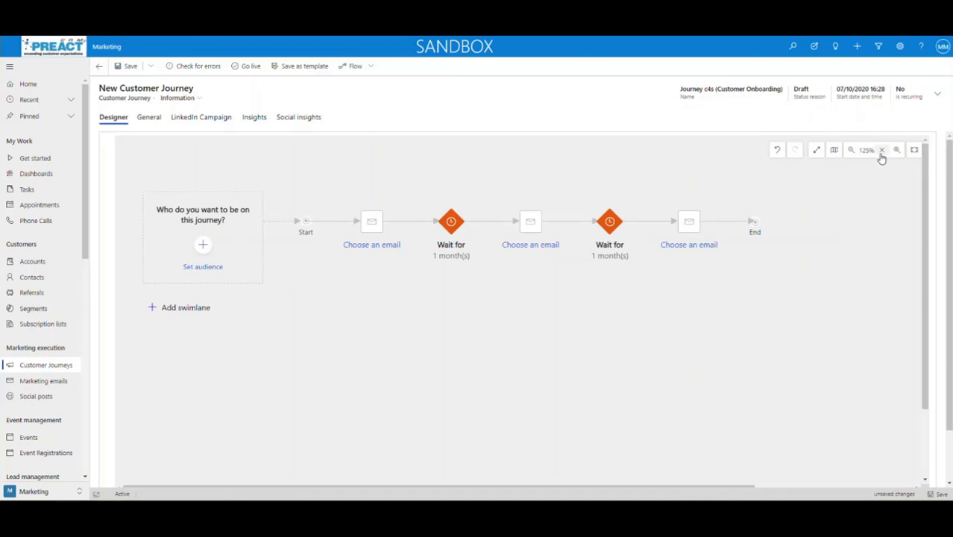
{"action": "left_click", "coordinate": [895, 152]}
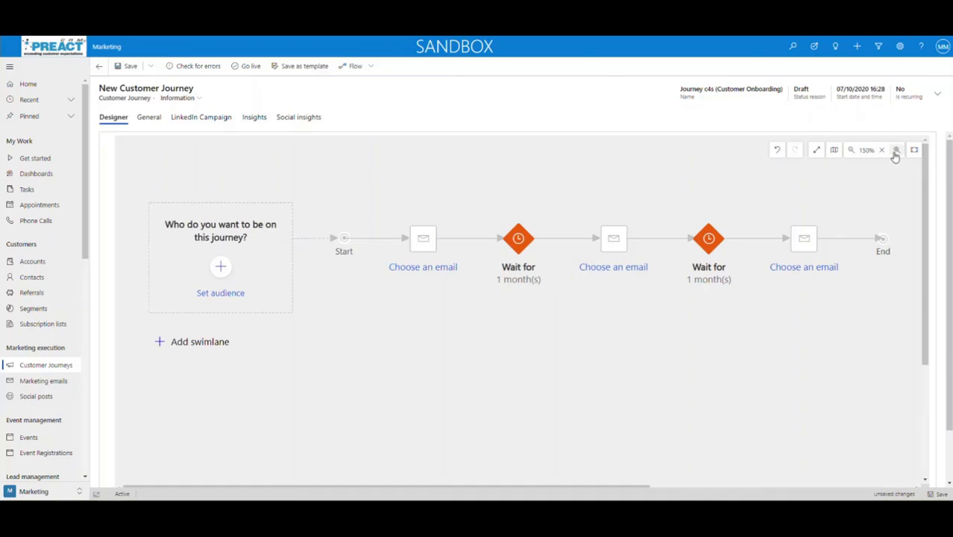
{"action": "double_click", "coordinate": [851, 154]}
{"action": "left_click", "coordinate": [831, 151]}
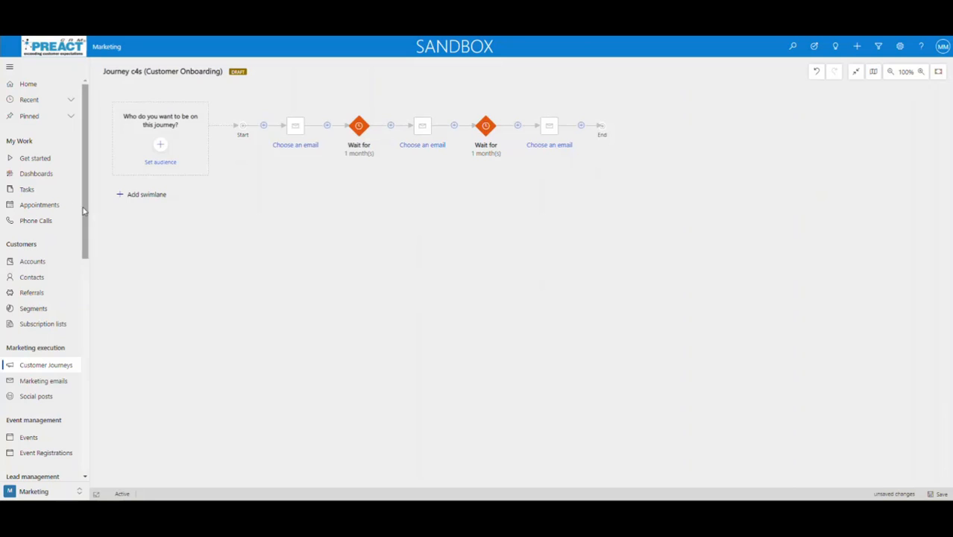
{"action": "left_click", "coordinate": [855, 72]}
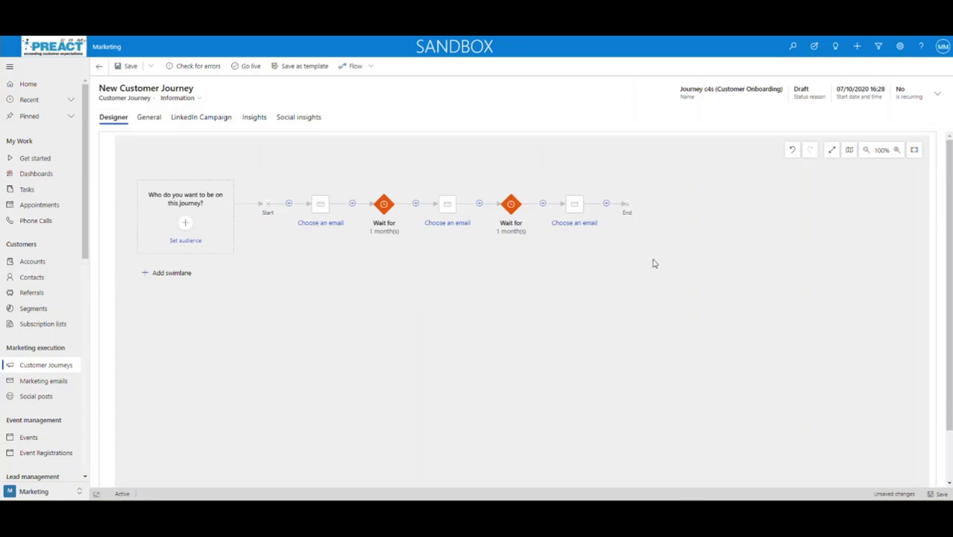
Set the journey audience to the Contacts created today segment as an inclusion
{"action": "left_click", "coordinate": [185, 223]}
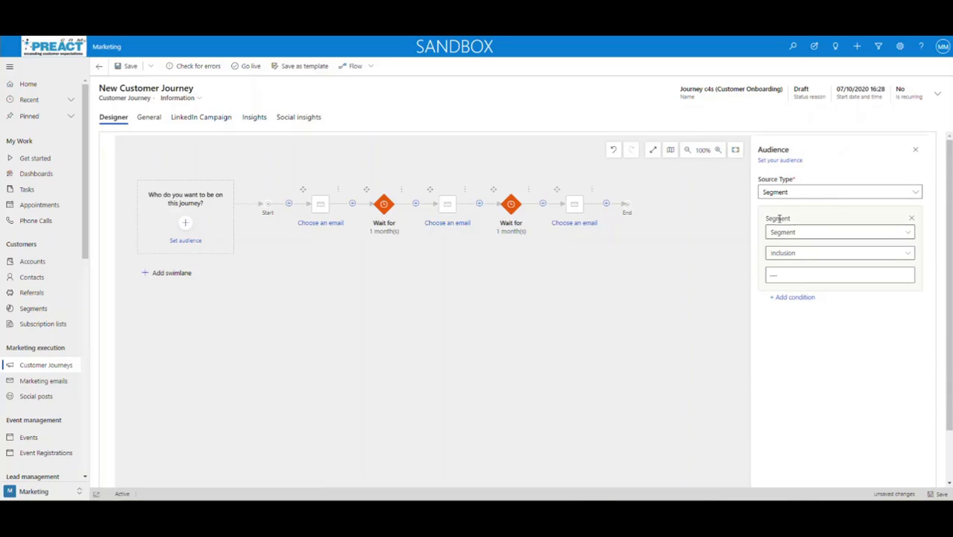
{"action": "left_click", "coordinate": [907, 255]}
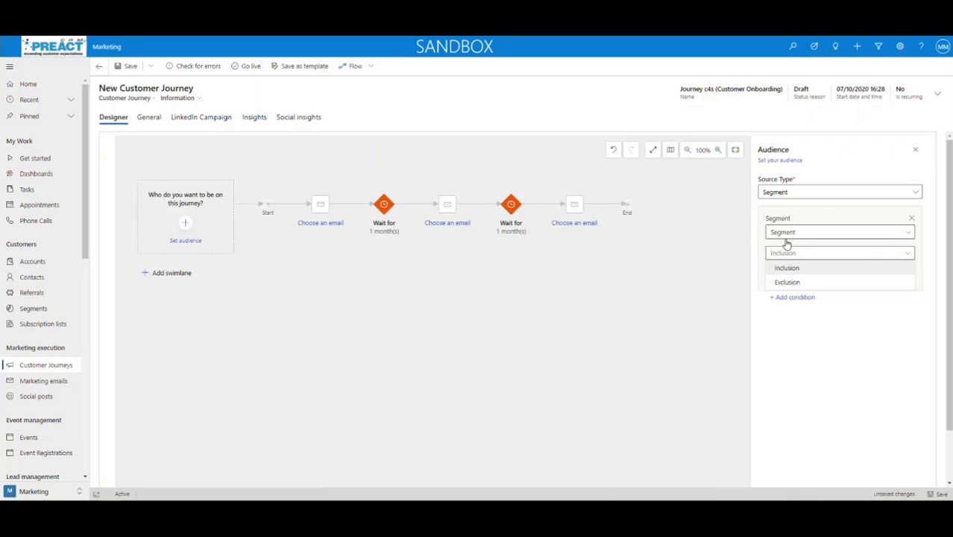
{"action": "left_click", "coordinate": [916, 269]}
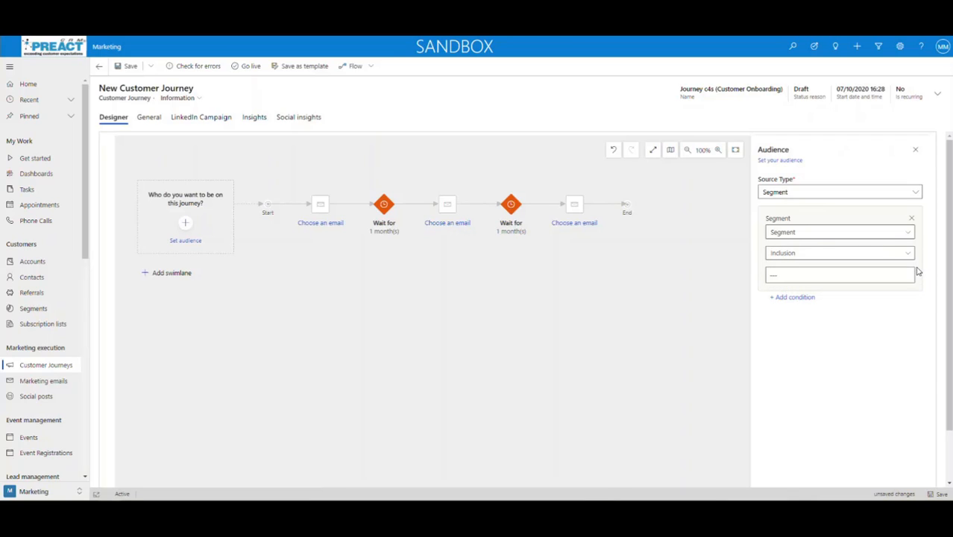
{"action": "left_click", "coordinate": [908, 276]}
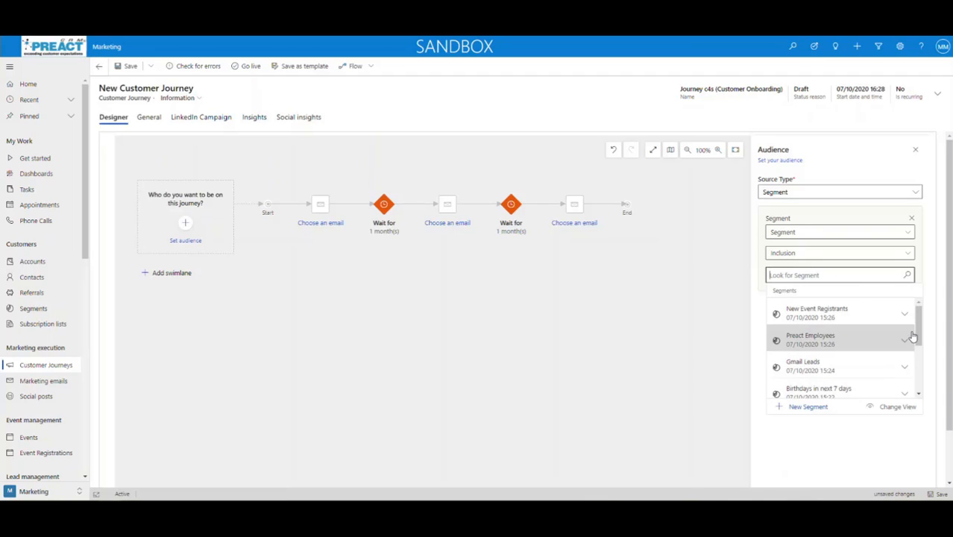
{"action": "left_click_drag", "start_coordinate": [912, 334], "coordinate": [913, 370]}
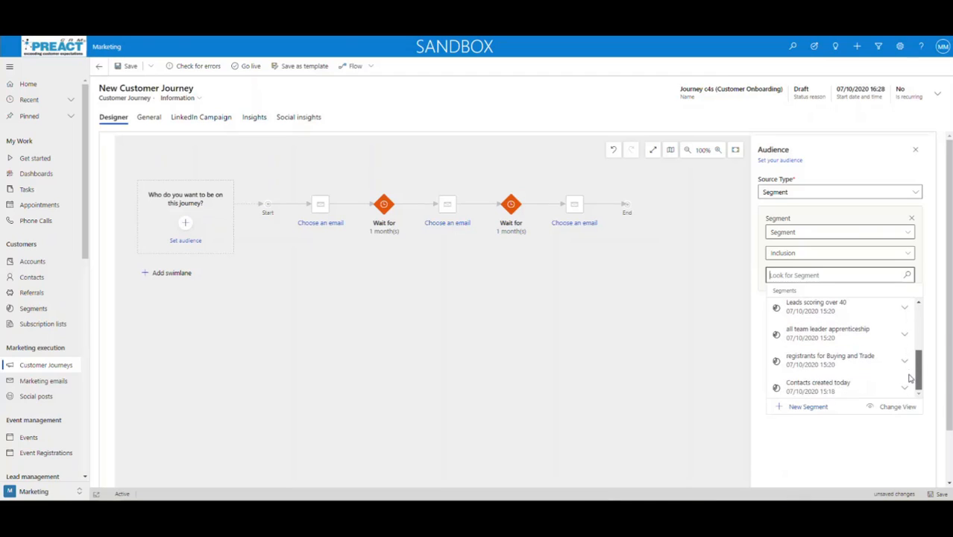
{"action": "left_click", "coordinate": [804, 387]}
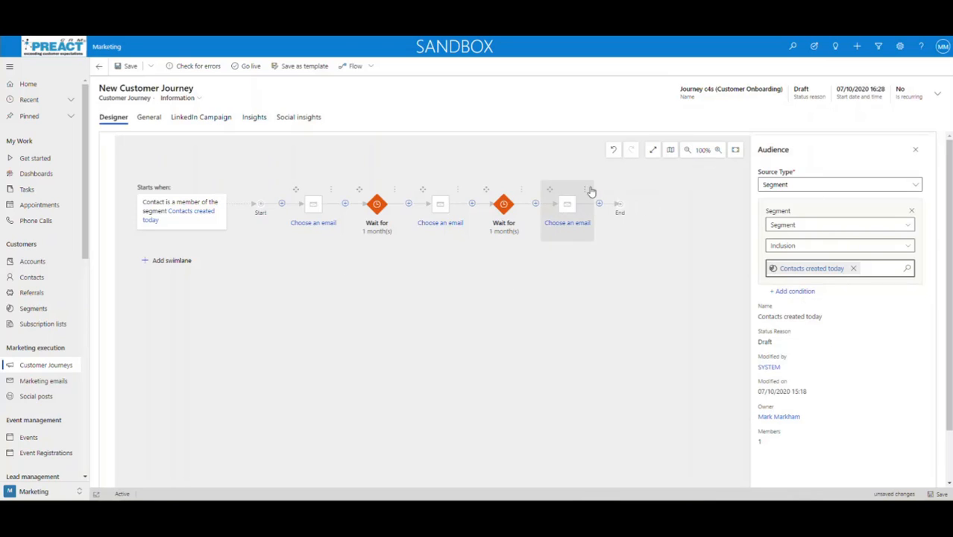
Reselect Contacts created today as the audience segment and save the journey
{"action": "left_click", "coordinate": [614, 151]}
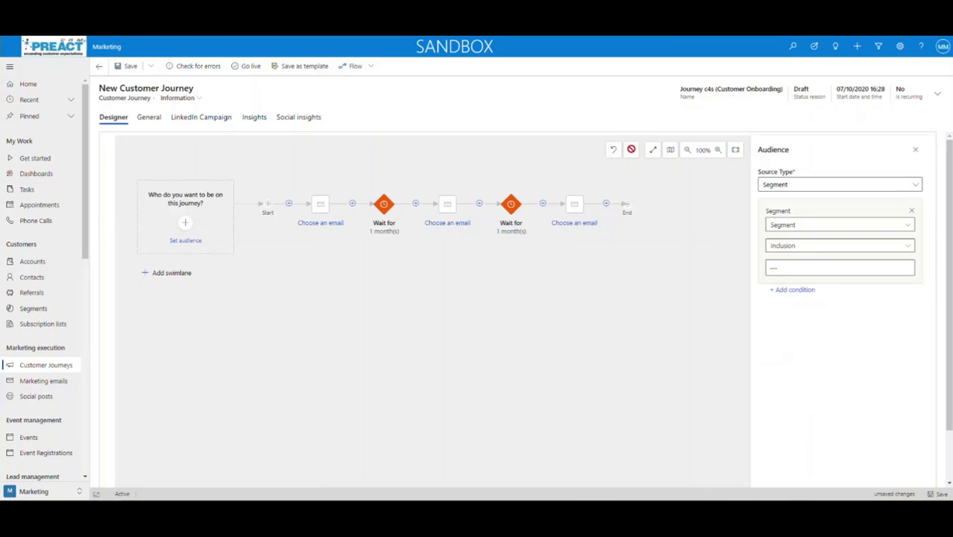
{"action": "left_click", "coordinate": [806, 268]}
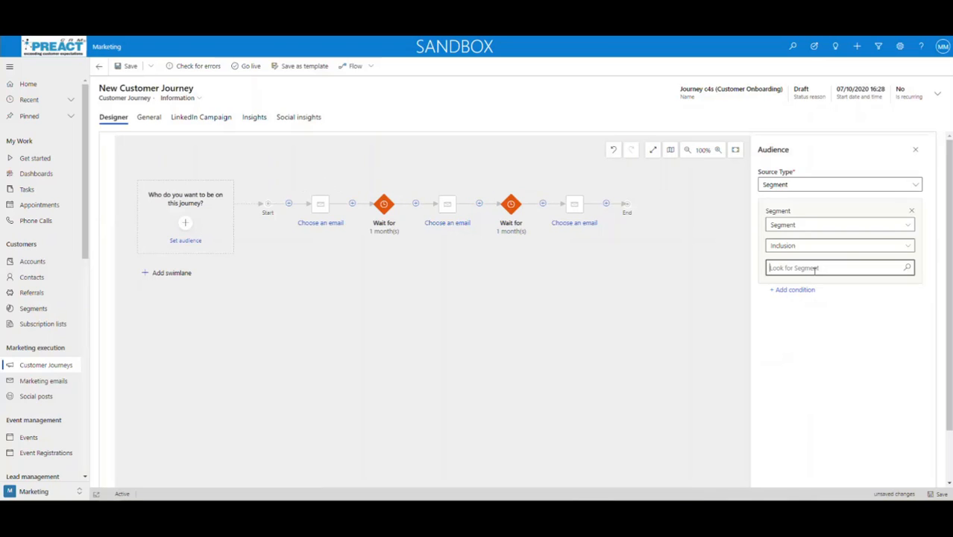
{"action": "left_click", "coordinate": [907, 268]}
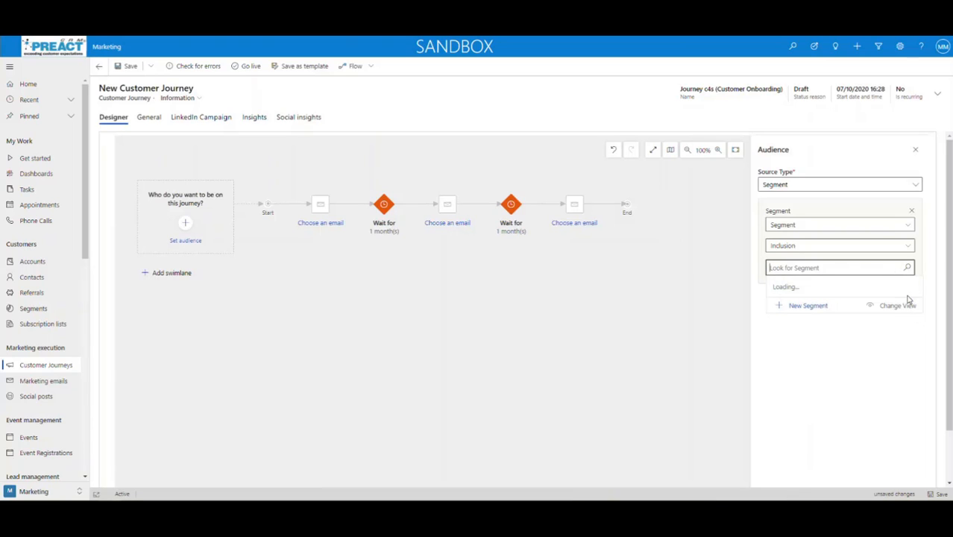
{"action": "left_click_drag", "start_coordinate": [919, 316], "coordinate": [918, 373]}
{"action": "left_click", "coordinate": [857, 376]}
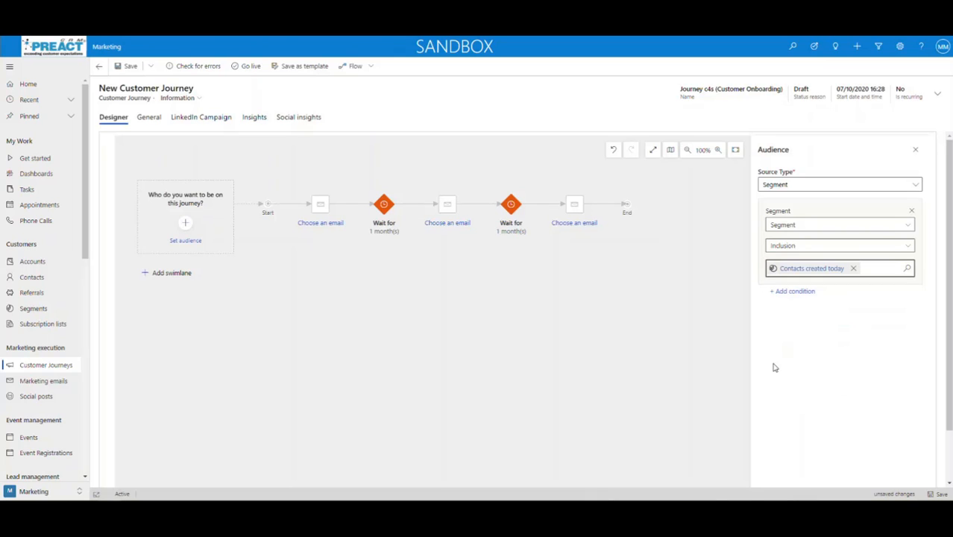
{"action": "left_click", "coordinate": [940, 494]}
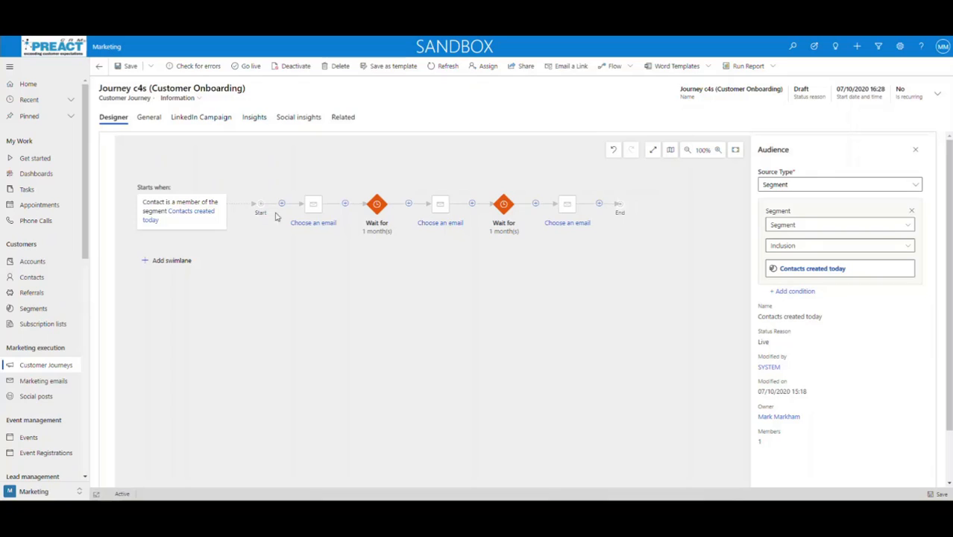
Assign the Newsletter Invitation email to the journey's first Send an email step
{"action": "left_click", "coordinate": [281, 204]}
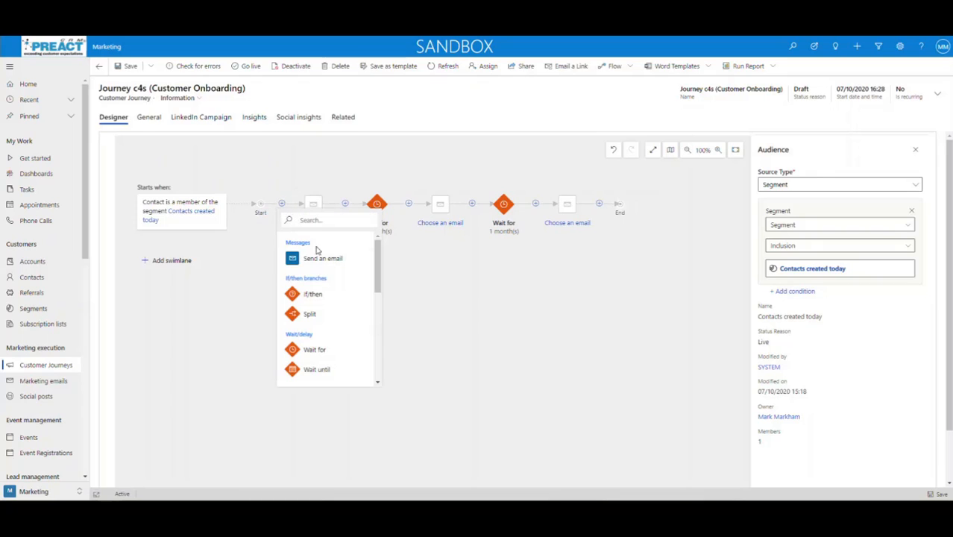
{"action": "mouse_move", "coordinate": [378, 259]}
{"action": "left_mouse_down"}
{"action": "mouse_move", "coordinate": [377, 337]}
{"action": "mouse_move", "coordinate": [379, 252]}
{"action": "left_mouse_up"}
{"action": "left_click", "coordinate": [462, 317]}
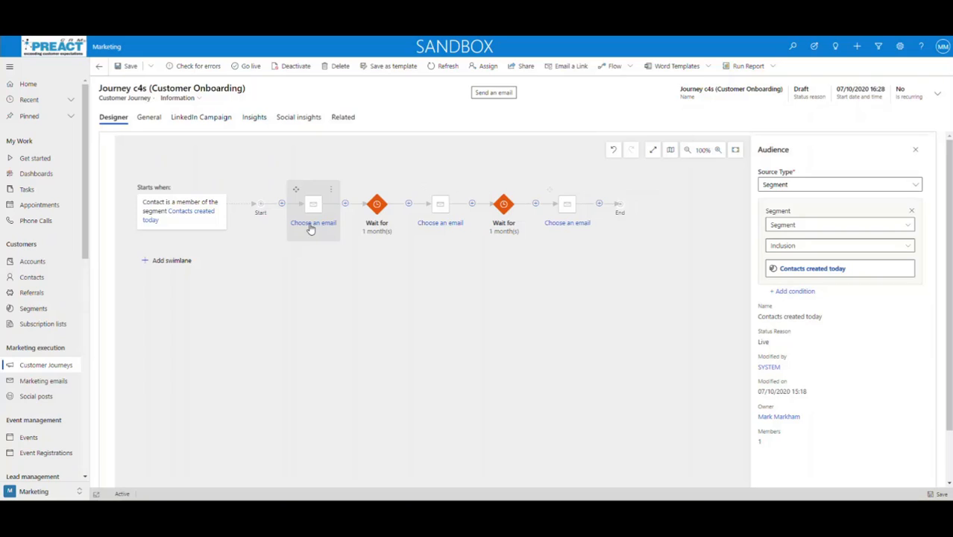
{"action": "left_click", "coordinate": [308, 228]}
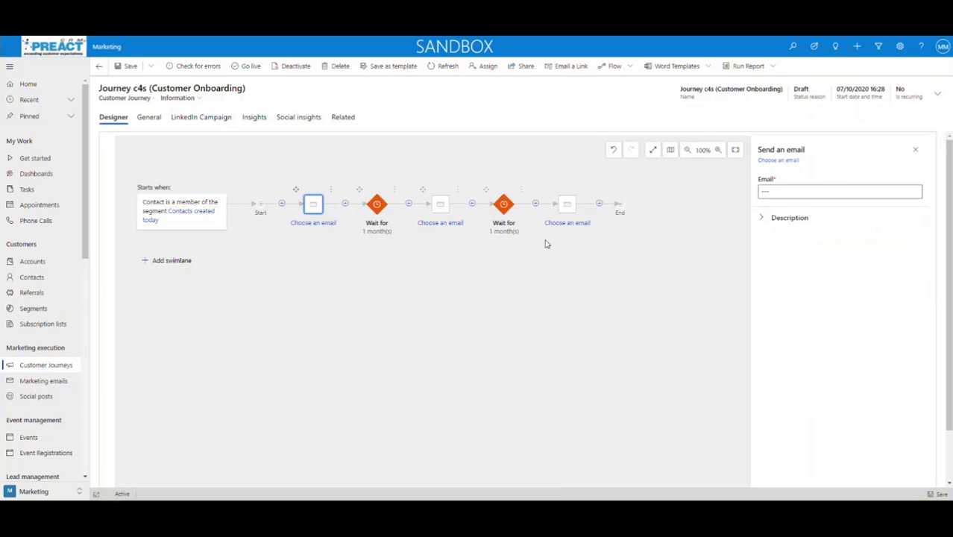
{"action": "left_click", "coordinate": [818, 190]}
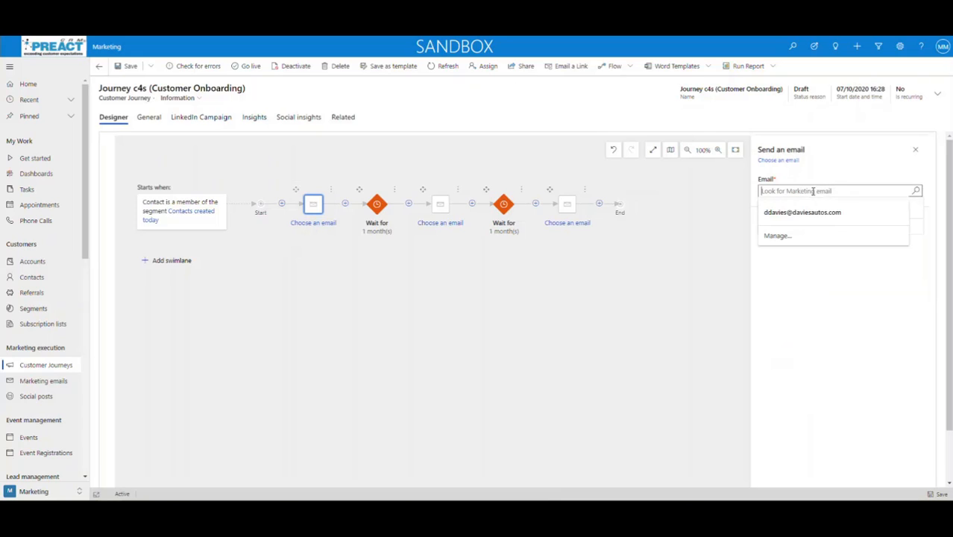
{"action": "left_click", "coordinate": [915, 191]}
{"action": "left_click", "coordinate": [802, 281]}
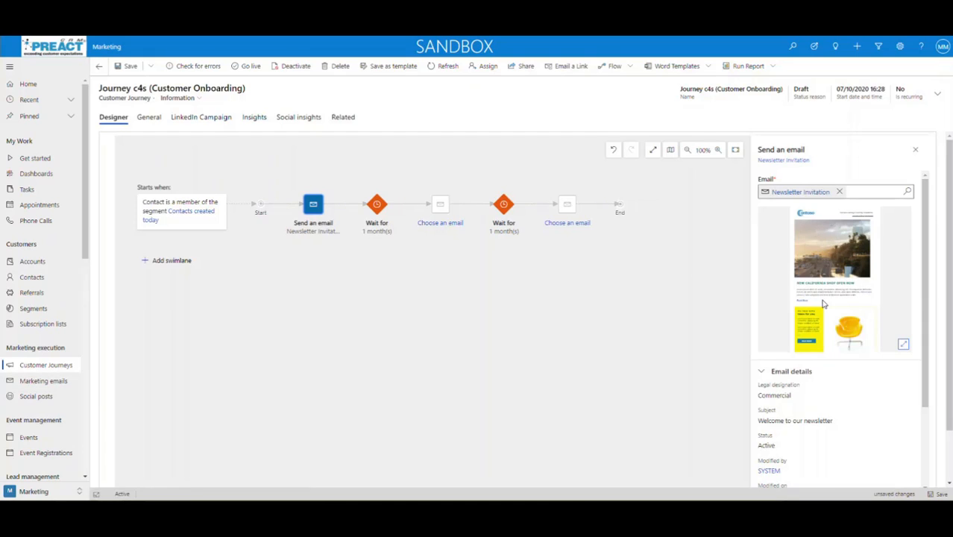
Preview the Newsletter Invitation email full size, then close the preview
{"action": "left_click", "coordinate": [900, 344]}
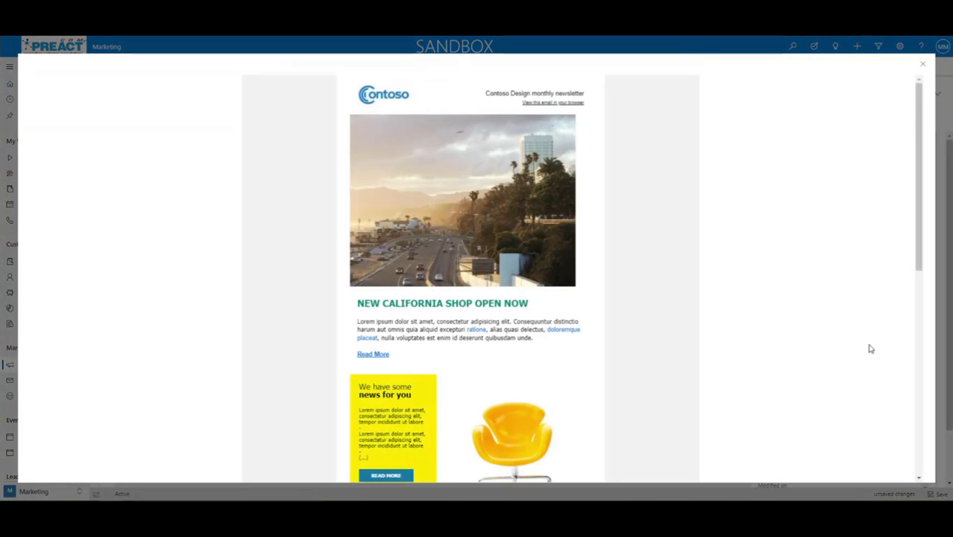
{"action": "scroll", "coordinate": [511, 293], "scroll_direction": "down", "scroll_amount": 5}
{"action": "scroll", "coordinate": [511, 293], "scroll_direction": "up", "scroll_amount": 5}
{"action": "left_click", "coordinate": [924, 68]}
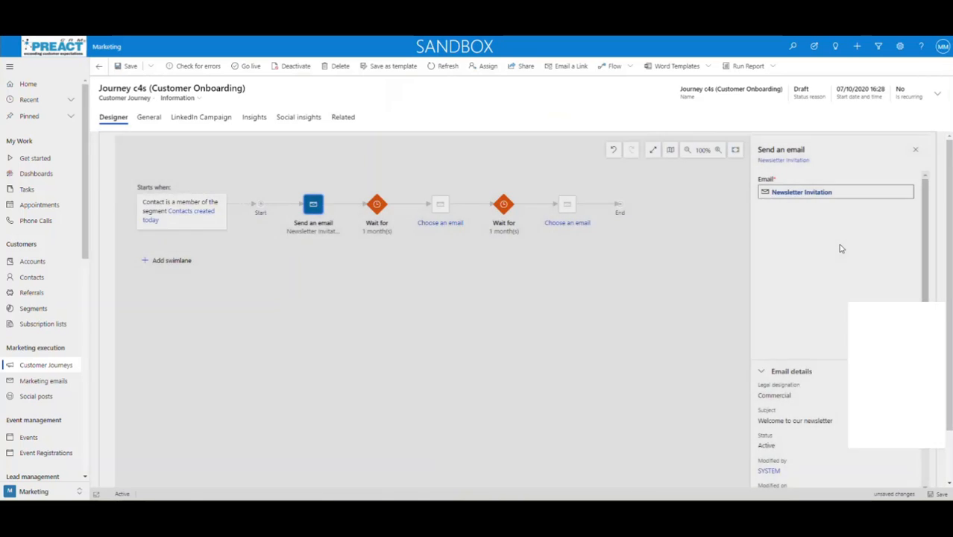
{"action": "scroll", "coordinate": [819, 356], "scroll_direction": "down", "scroll_amount": 3}
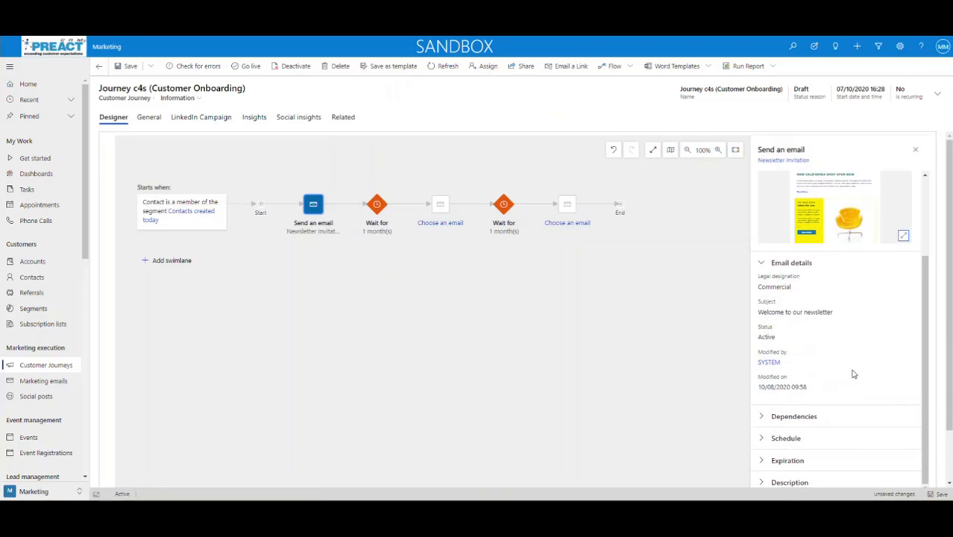
Expand the email's Dependencies section to browse dependency types, then collapse it
{"action": "left_click", "coordinate": [761, 416]}
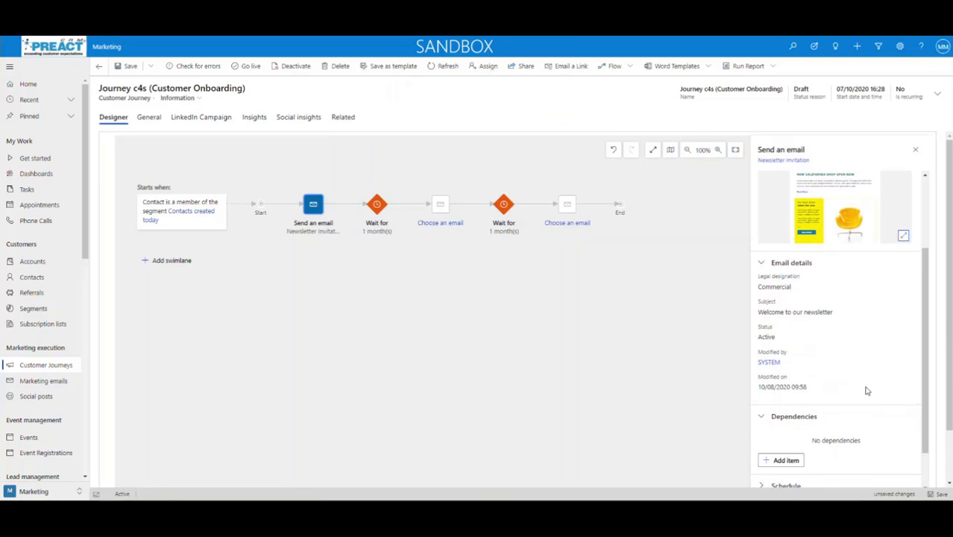
{"action": "scroll", "coordinate": [864, 370], "scroll_direction": "down", "scroll_amount": 1}
{"action": "scroll", "coordinate": [799, 380], "scroll_direction": "down", "scroll_amount": 1}
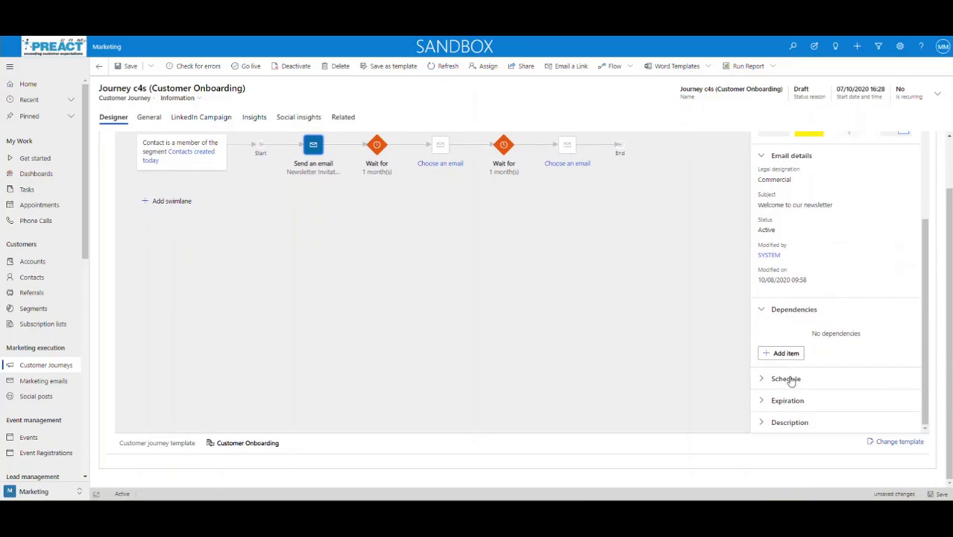
{"action": "left_click", "coordinate": [784, 354]}
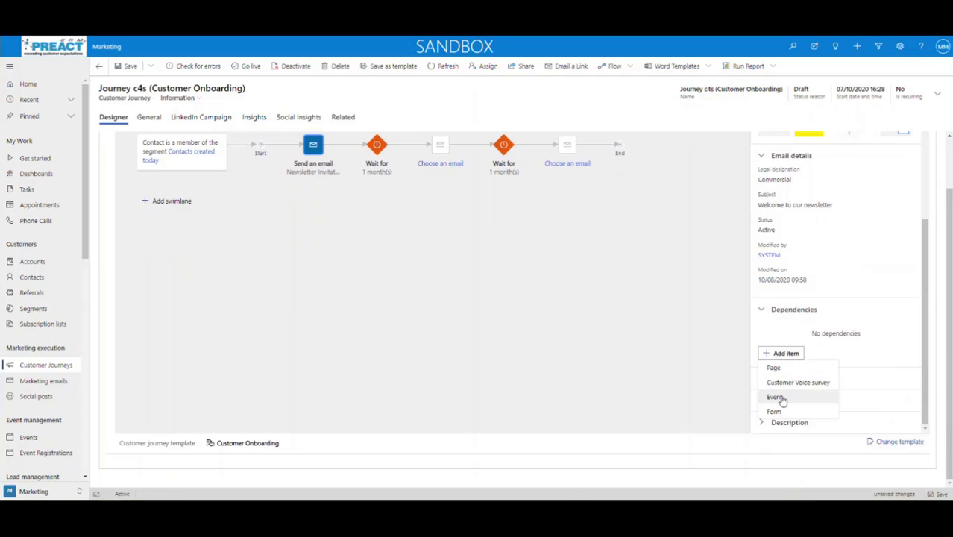
{"action": "left_click", "coordinate": [761, 312]}
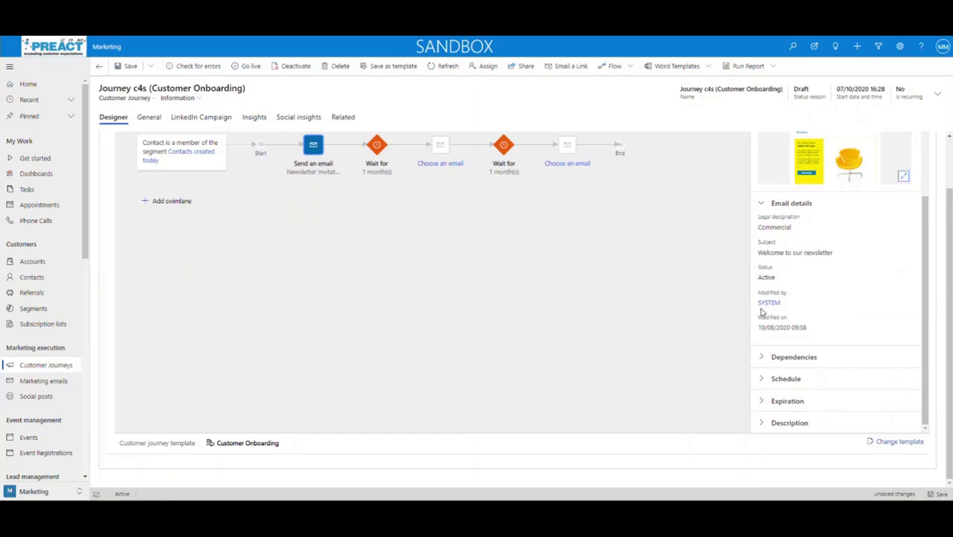
Expand Schedule and toggle automated scheduling, briefly limiting sending days to Saturday and Sunday
{"action": "left_click", "coordinate": [761, 379]}
{"action": "scroll", "coordinate": [846, 372], "scroll_direction": "down", "scroll_amount": 2}
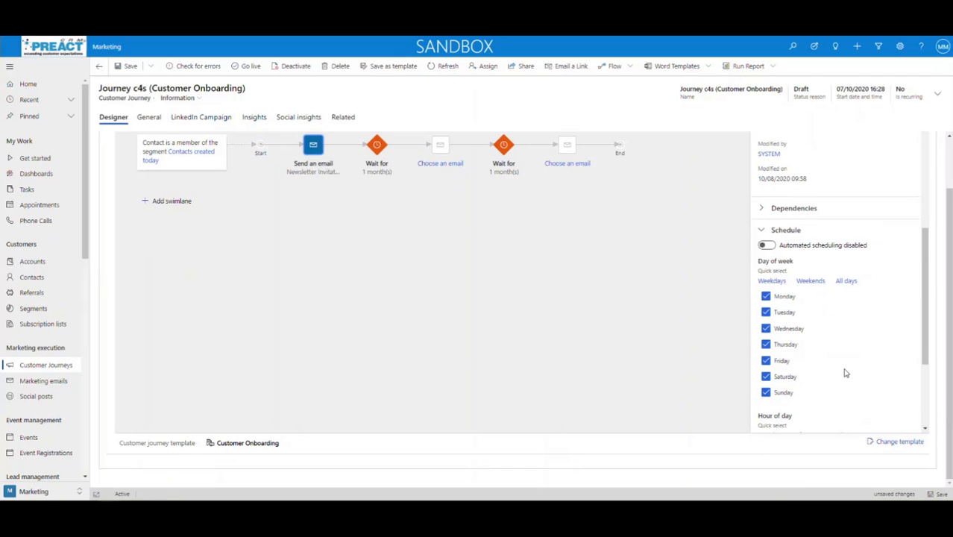
{"action": "left_click", "coordinate": [765, 245]}
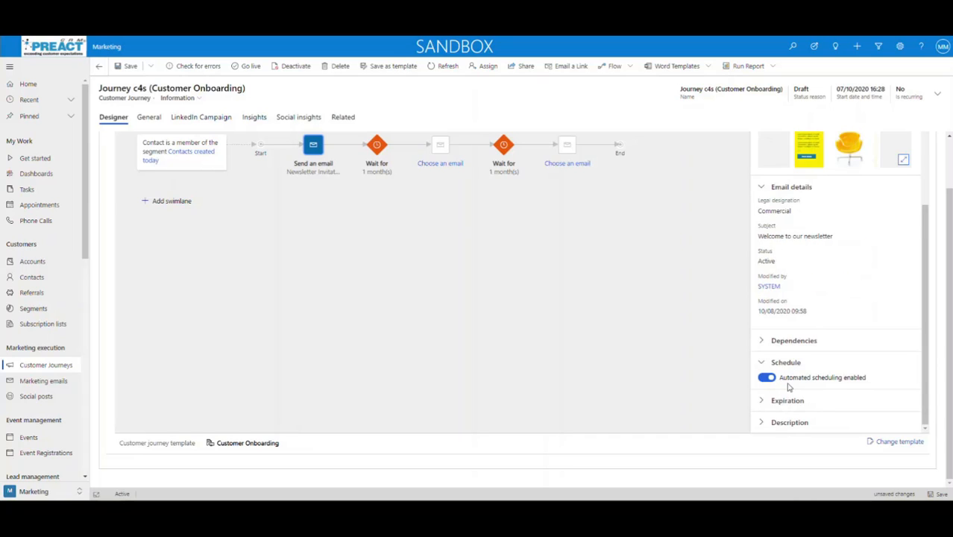
{"action": "left_click", "coordinate": [764, 379]}
{"action": "scroll", "coordinate": [837, 389], "scroll_direction": "down", "scroll_amount": 2}
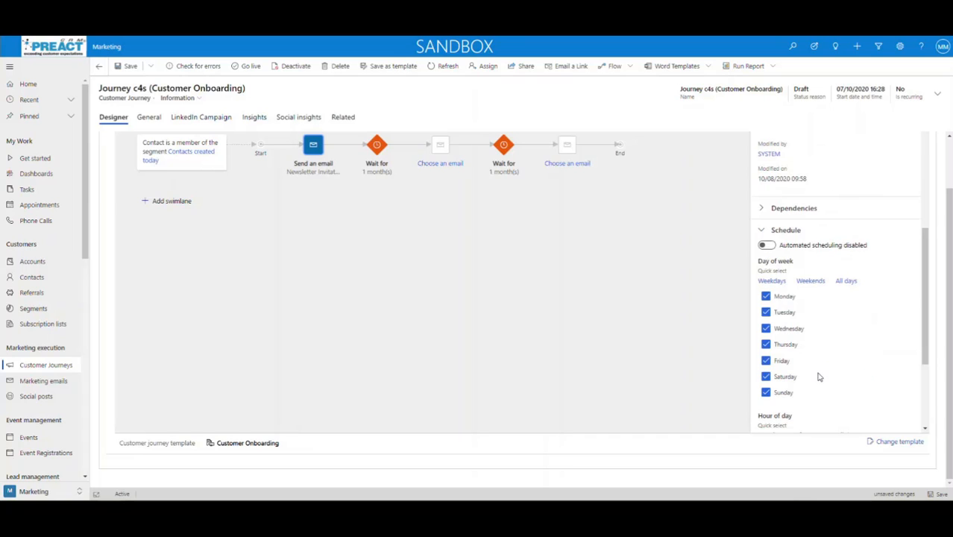
{"action": "scroll", "coordinate": [825, 374], "scroll_direction": "down", "scroll_amount": 3}
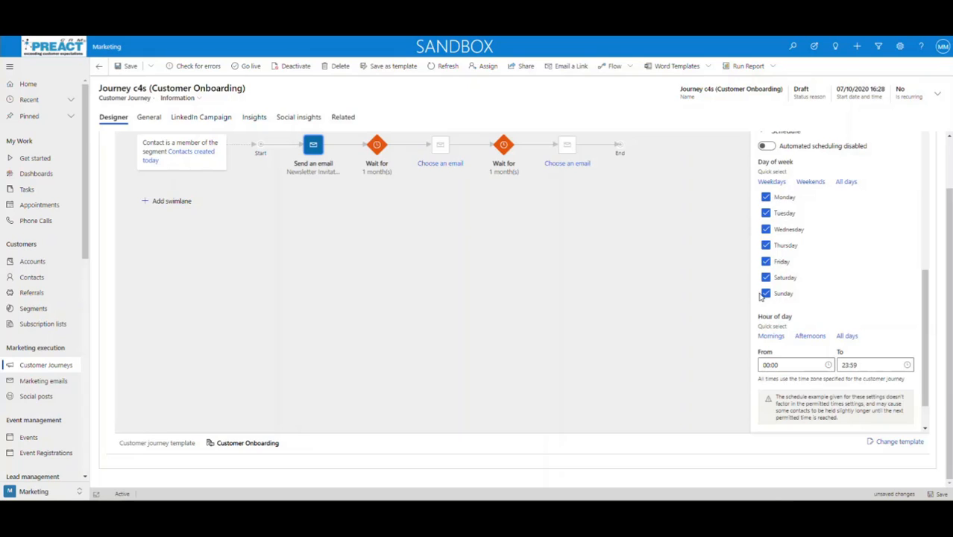
{"action": "left_click", "coordinate": [811, 181]}
Switch the sending days to Monday–Friday, 06:00–12:00, with automated scheduling off
{"action": "left_click", "coordinate": [766, 145]}
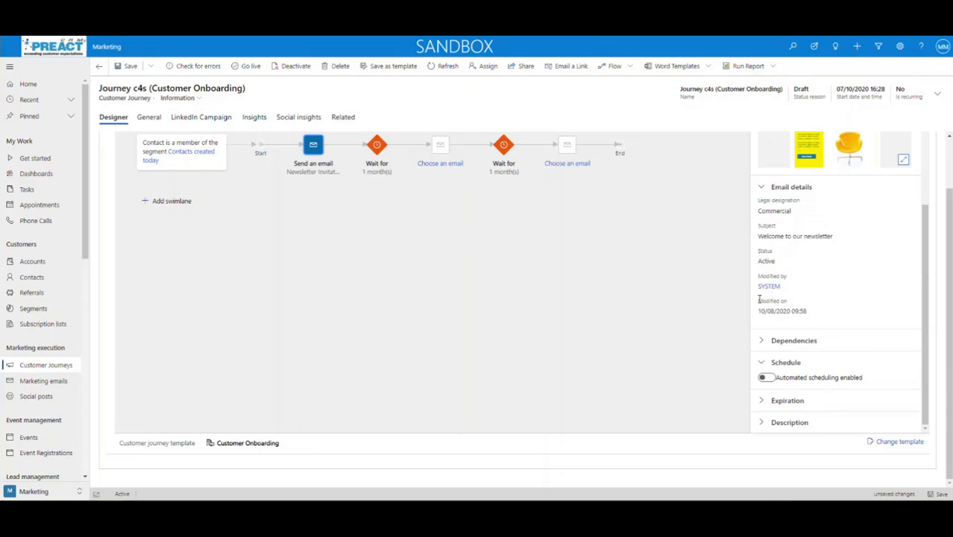
{"action": "left_click", "coordinate": [767, 378]}
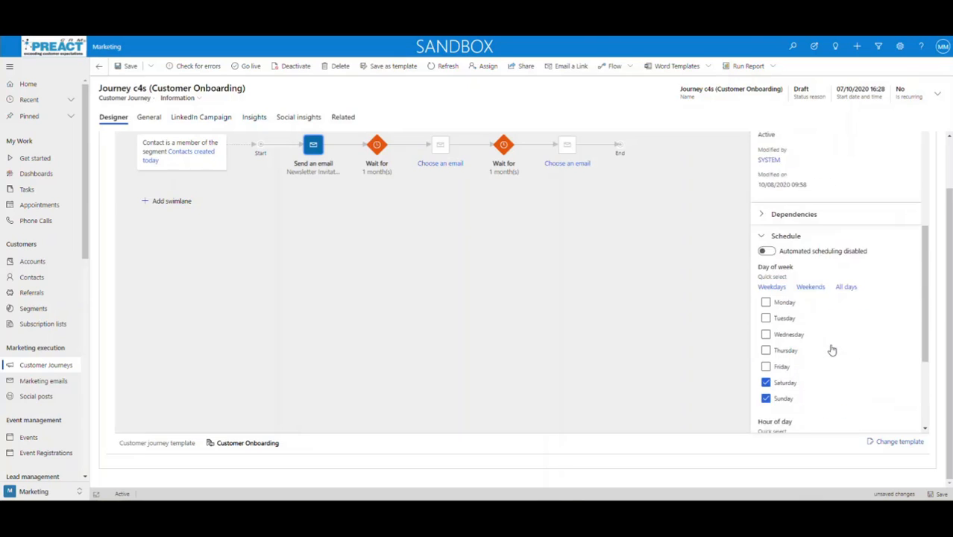
{"action": "left_click", "coordinate": [771, 264]}
{"action": "left_click", "coordinate": [765, 228]}
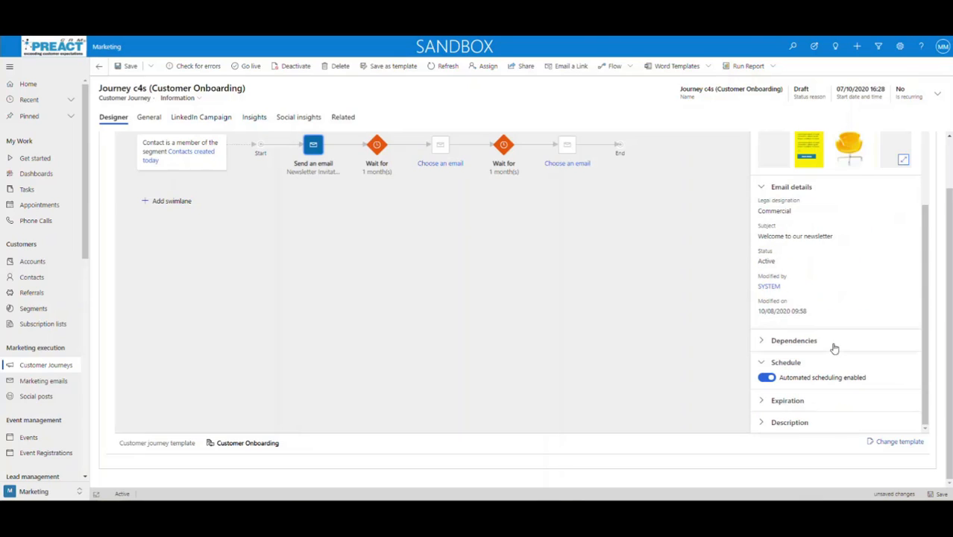
{"action": "left_click", "coordinate": [766, 378]}
{"action": "scroll", "coordinate": [827, 363], "scroll_direction": "down", "scroll_amount": 5}
{"action": "scroll", "coordinate": [831, 376], "scroll_direction": "down", "scroll_amount": 5}
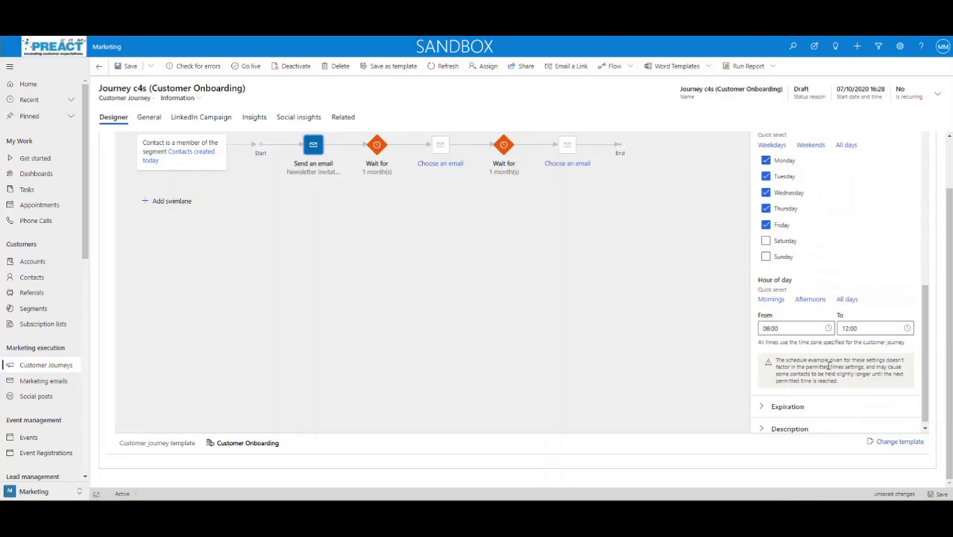
{"action": "scroll", "coordinate": [817, 374], "scroll_direction": "down", "scroll_amount": 1}
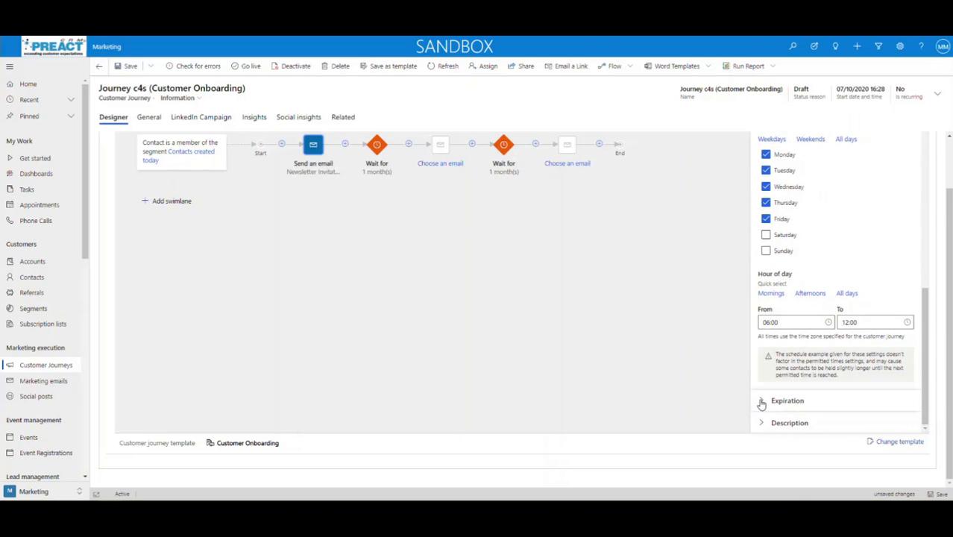
Expand Expiration to confirm email expiration is disabled
{"action": "left_click", "coordinate": [843, 400]}
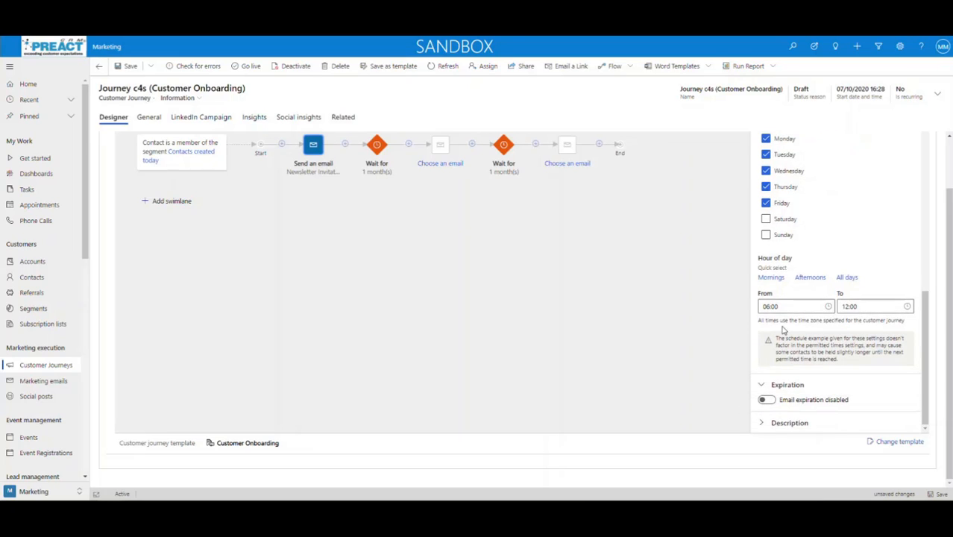
{"action": "scroll", "coordinate": [788, 335], "scroll_direction": "up", "scroll_amount": 3}
{"action": "scroll", "coordinate": [788, 334], "scroll_direction": "up", "scroll_amount": 3}
{"action": "scroll", "coordinate": [720, 270], "scroll_direction": "up", "scroll_amount": 1}
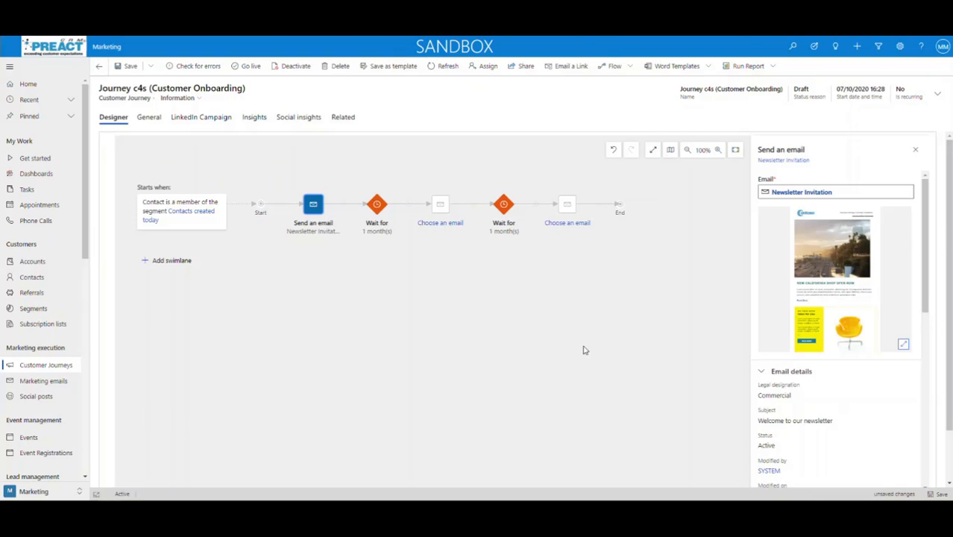
Show the first Wait for step's 1-month duration and Saturday–Sunday, 00:00–23:59 schedule
{"action": "left_click", "coordinate": [378, 212]}
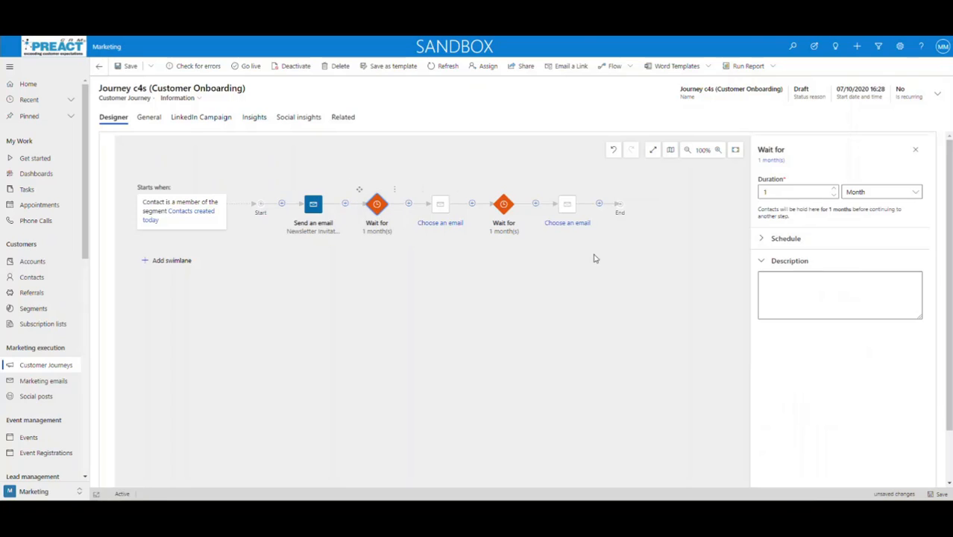
{"action": "left_click", "coordinate": [761, 239]}
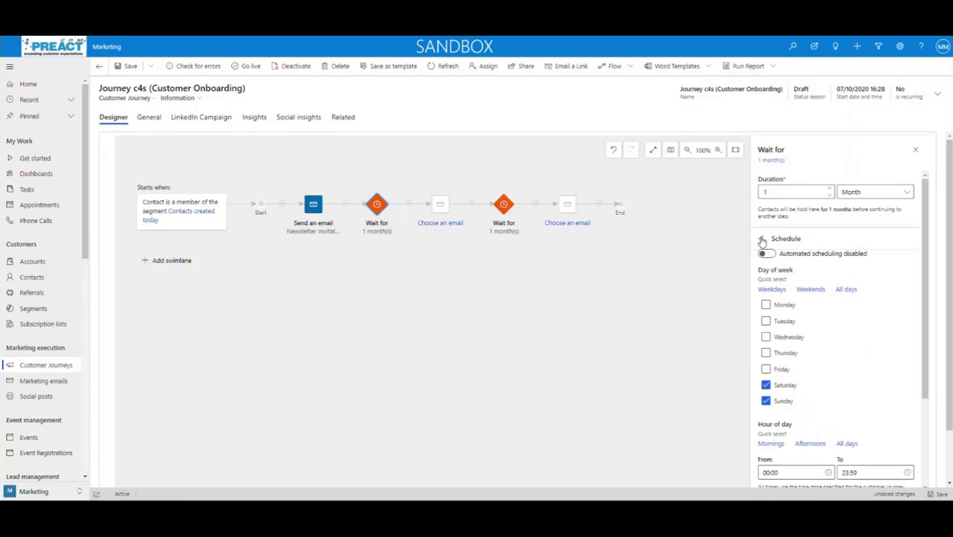
{"action": "scroll", "coordinate": [836, 385], "scroll_direction": "down", "scroll_amount": 1}
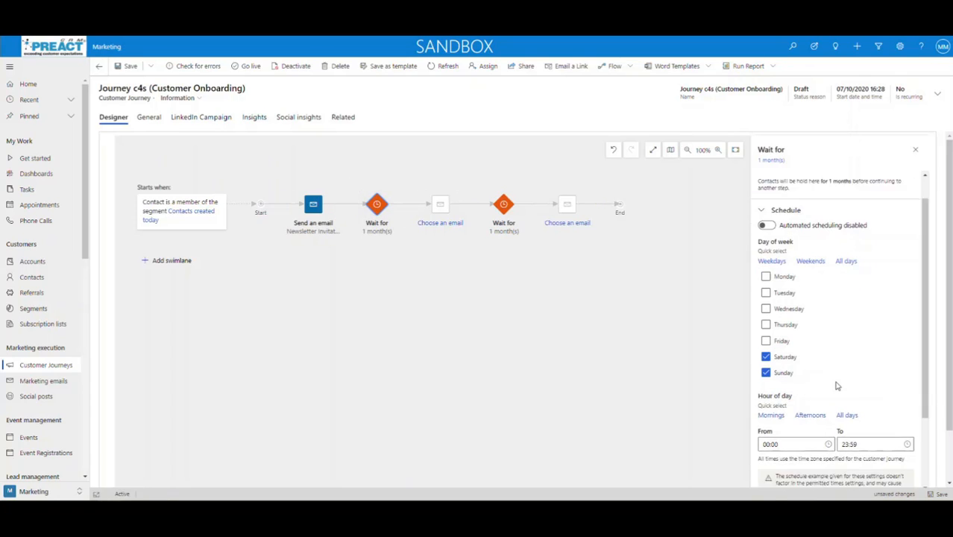
{"action": "scroll", "coordinate": [834, 382], "scroll_direction": "up", "scroll_amount": 1}
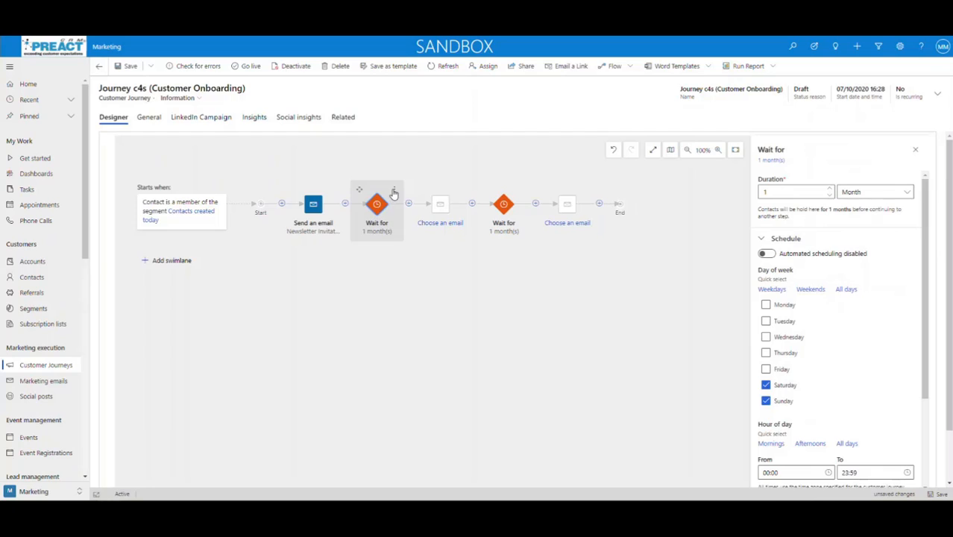
Dismiss the Wait for tile's actions menu unchanged, then try dragging the tile
{"action": "left_click", "coordinate": [394, 191]}
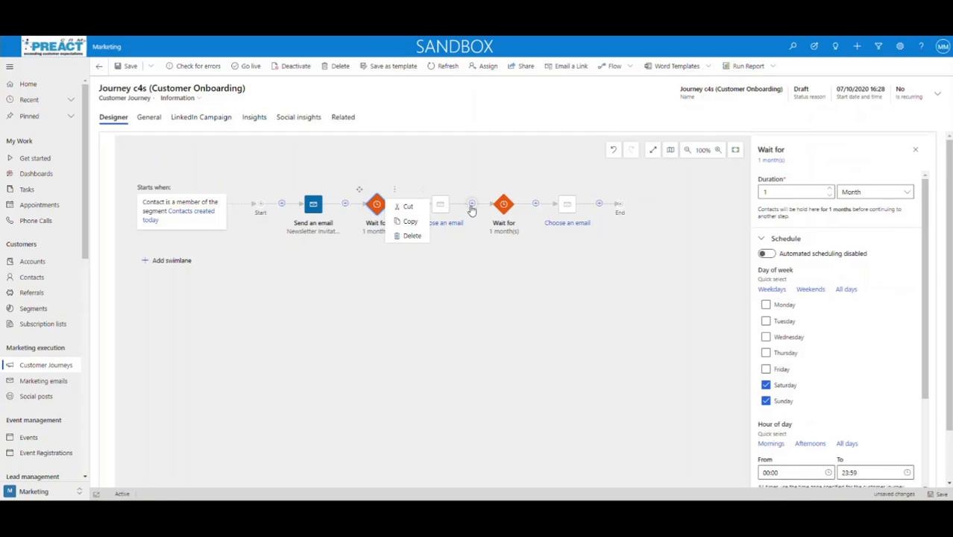
{"action": "left_click", "coordinate": [431, 337]}
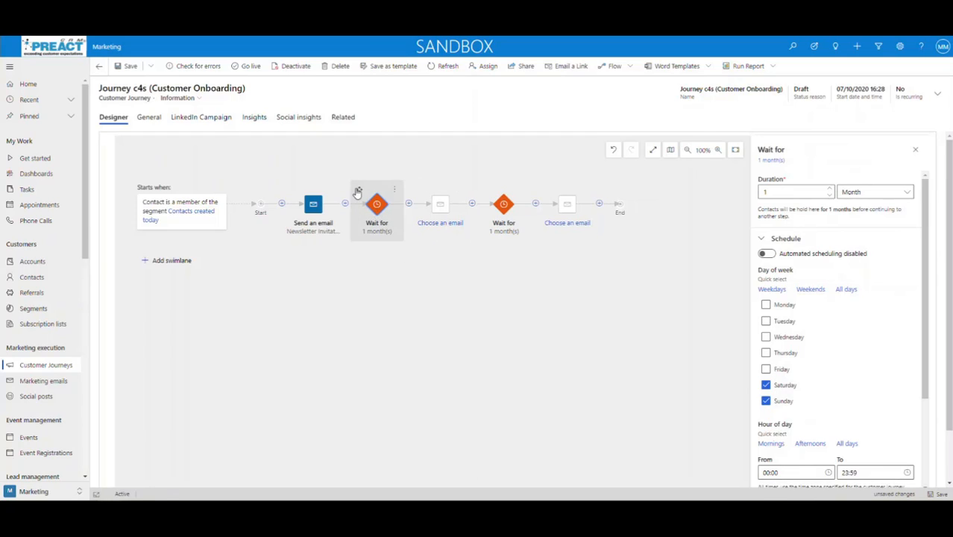
{"action": "mouse_move", "coordinate": [359, 192]}
{"action": "left_mouse_down"}
{"action": "mouse_move", "coordinate": [377, 225]}
{"action": "mouse_move", "coordinate": [589, 199]}
{"action": "mouse_move", "coordinate": [693, 436]}
{"action": "mouse_move", "coordinate": [628, 378]}
{"action": "mouse_move", "coordinate": [546, 208]}
{"action": "mouse_move", "coordinate": [535, 206]}
{"action": "mouse_move", "coordinate": [601, 209]}
{"action": "mouse_move", "coordinate": [390, 208]}
{"action": "mouse_move", "coordinate": [358, 191]}
{"action": "left_mouse_up"}
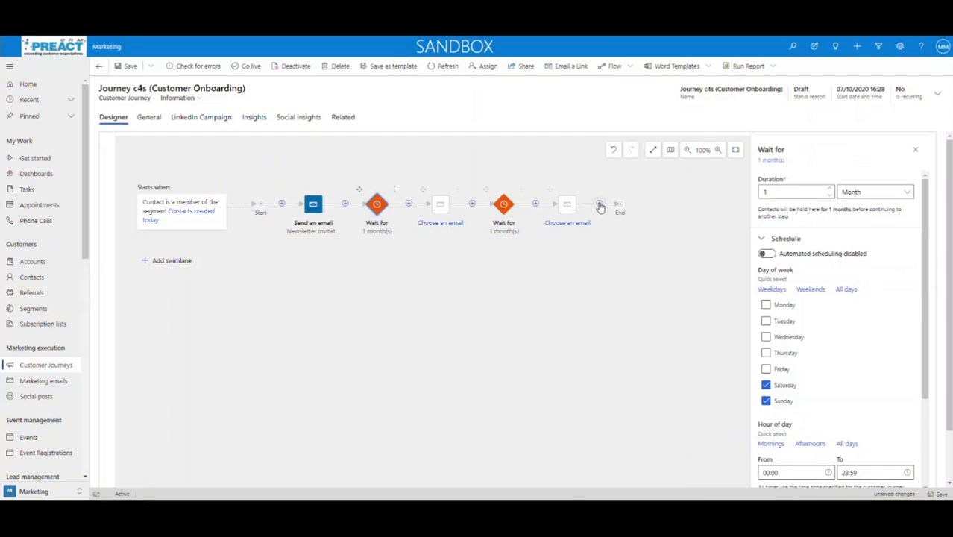
Insert a Split after the first wait, reset its paths to 50/50, then delete it
{"action": "left_click", "coordinate": [408, 204]}
{"action": "left_click", "coordinate": [429, 314]}
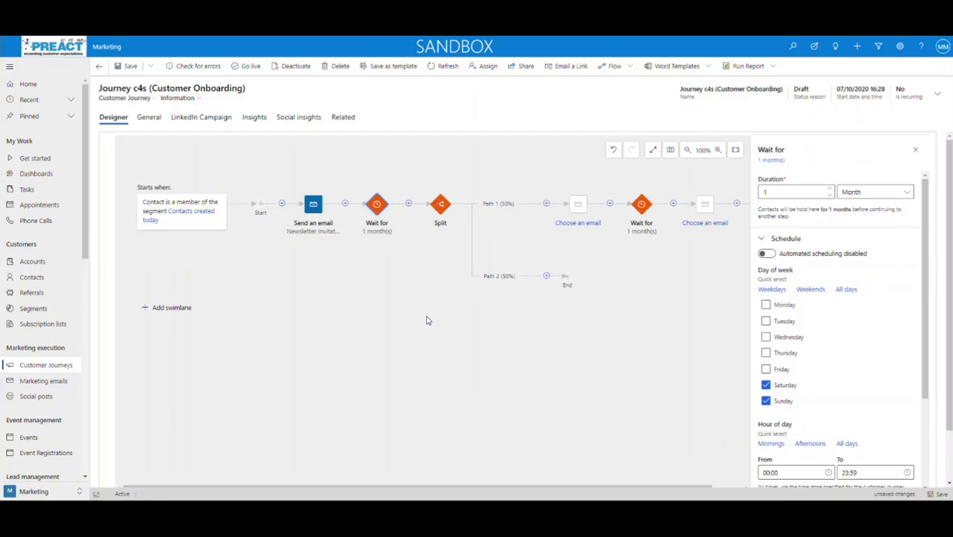
{"action": "left_click", "coordinate": [441, 206]}
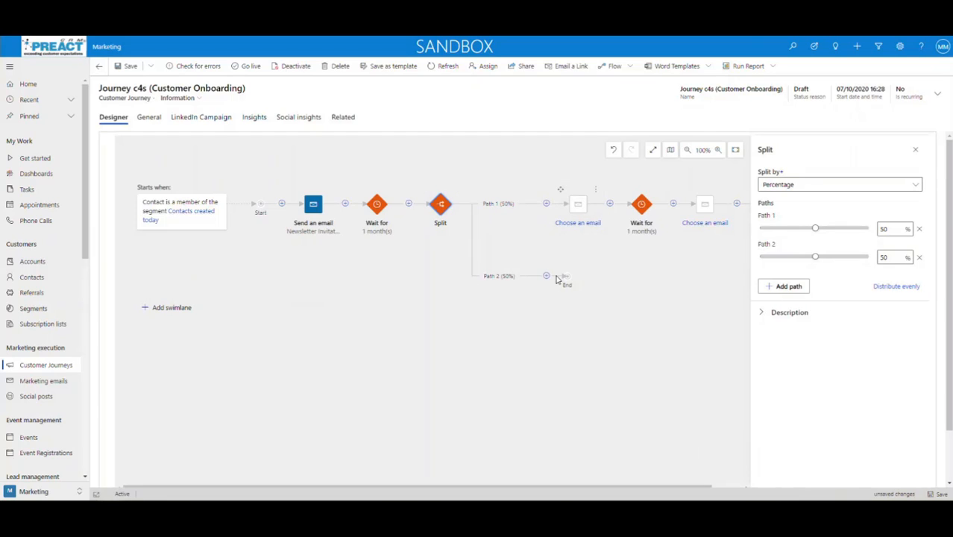
{"action": "left_click_drag", "start_coordinate": [816, 234], "coordinate": [864, 232]}
{"action": "left_click_drag", "start_coordinate": [761, 257], "coordinate": [834, 231]}
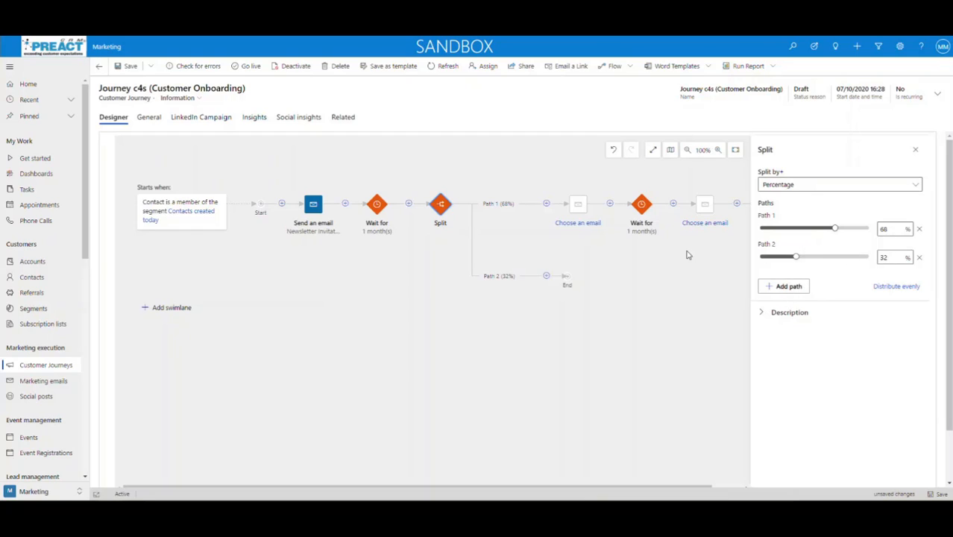
{"action": "left_click", "coordinate": [894, 292]}
{"action": "left_click", "coordinate": [456, 191]}
{"action": "left_click", "coordinate": [472, 237]}
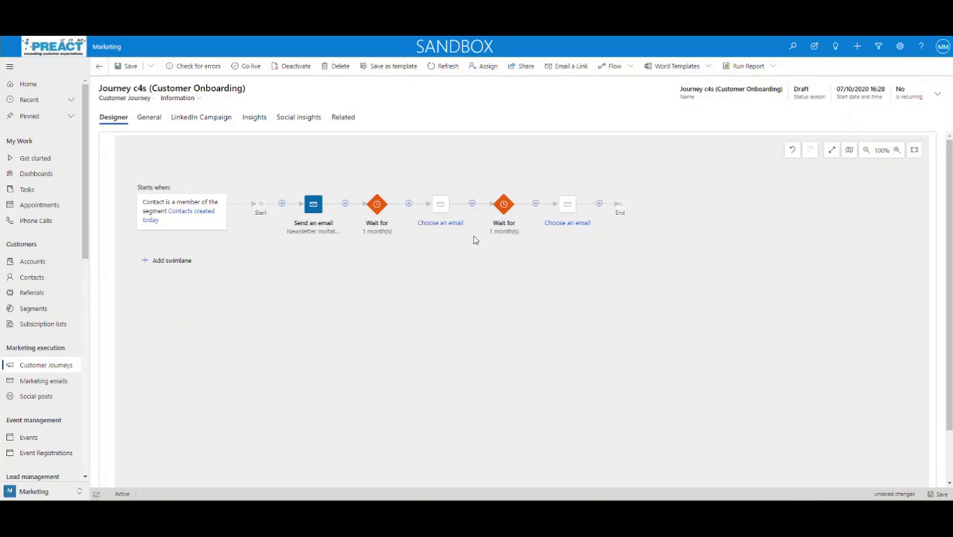
Insert an If/then branch after the first one-month Wait for step
{"action": "left_click", "coordinate": [385, 222]}
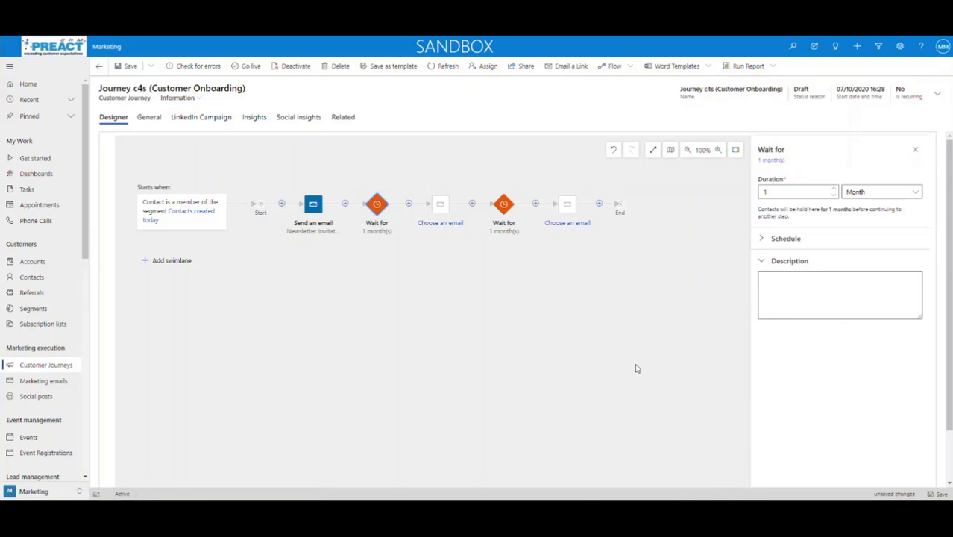
{"action": "scroll", "coordinate": [834, 362], "scroll_direction": "down", "scroll_amount": 2}
{"action": "scroll", "coordinate": [833, 362], "scroll_direction": "up", "scroll_amount": 2}
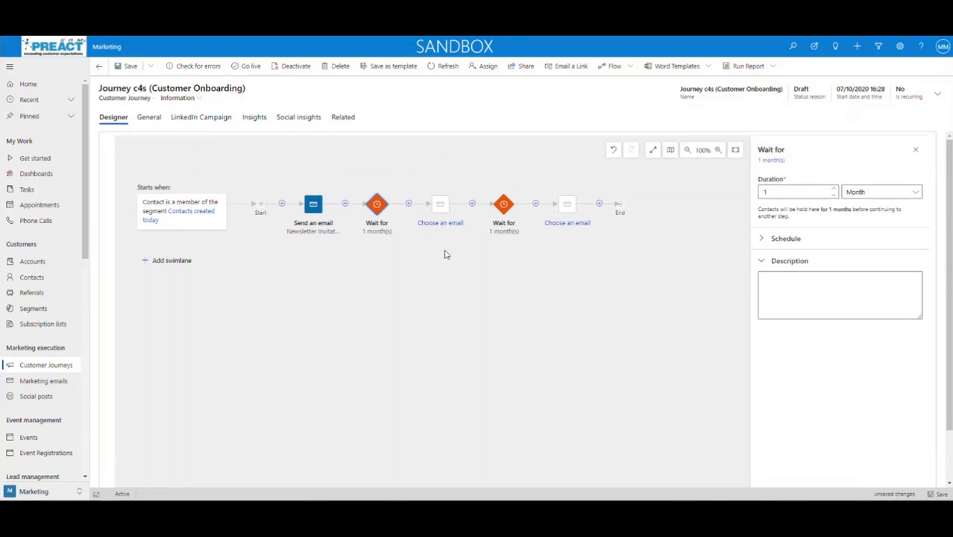
{"action": "left_click", "coordinate": [409, 205]}
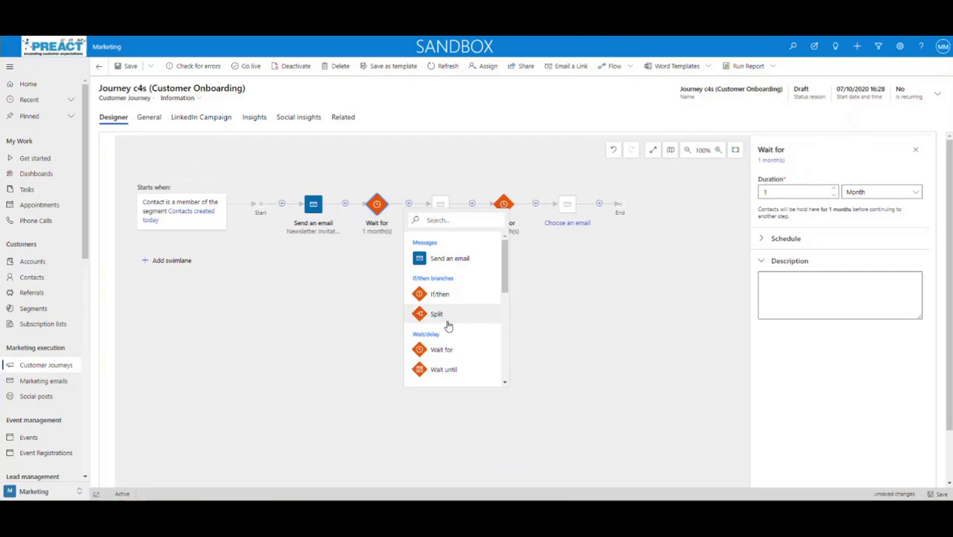
{"action": "left_click", "coordinate": [438, 294]}
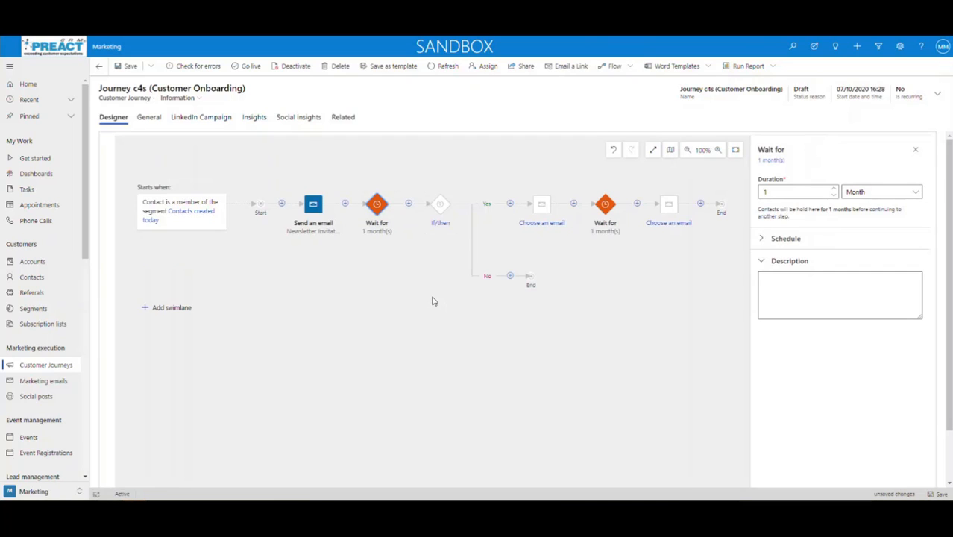
Set the If/then condition to Newsletter Invitation 'has been opened'
{"action": "left_click", "coordinate": [442, 213]}
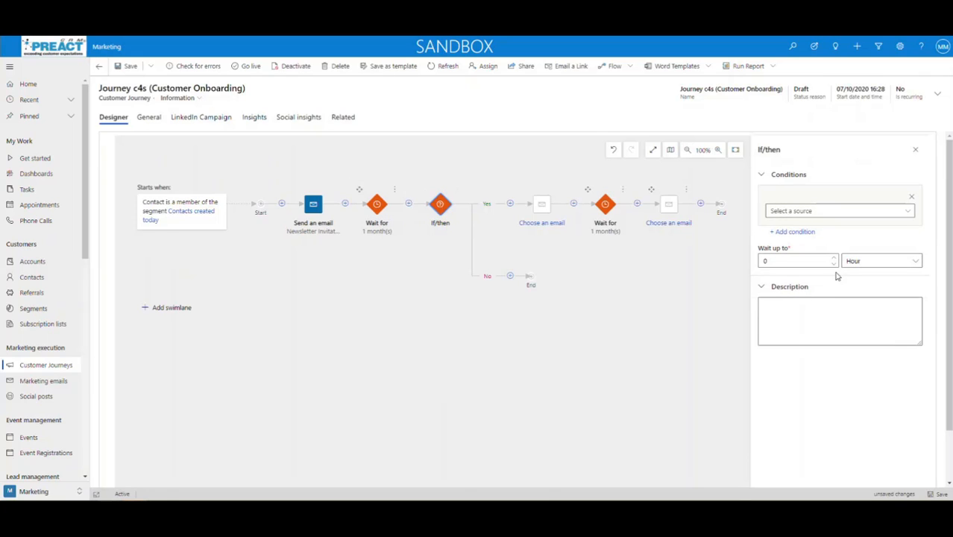
{"action": "left_click", "coordinate": [905, 213]}
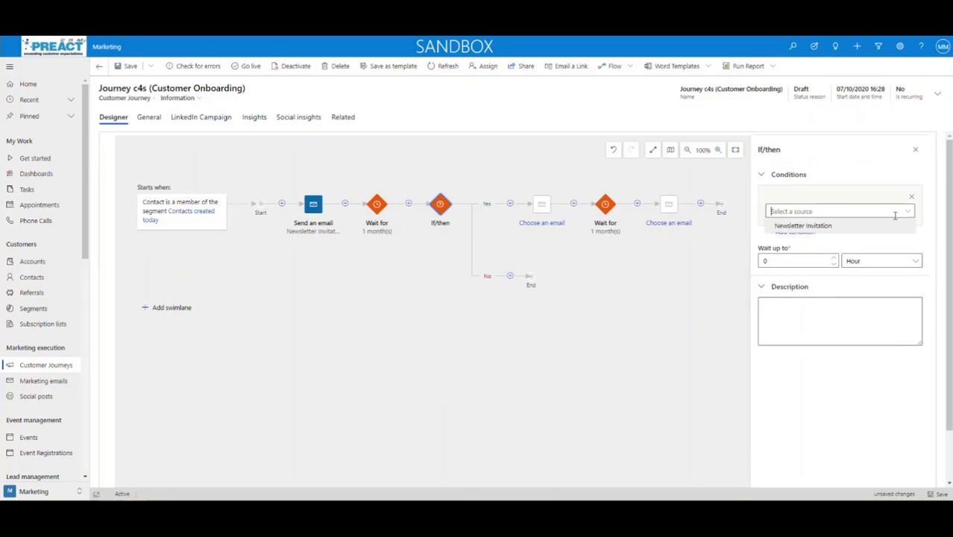
{"action": "left_click", "coordinate": [798, 226]}
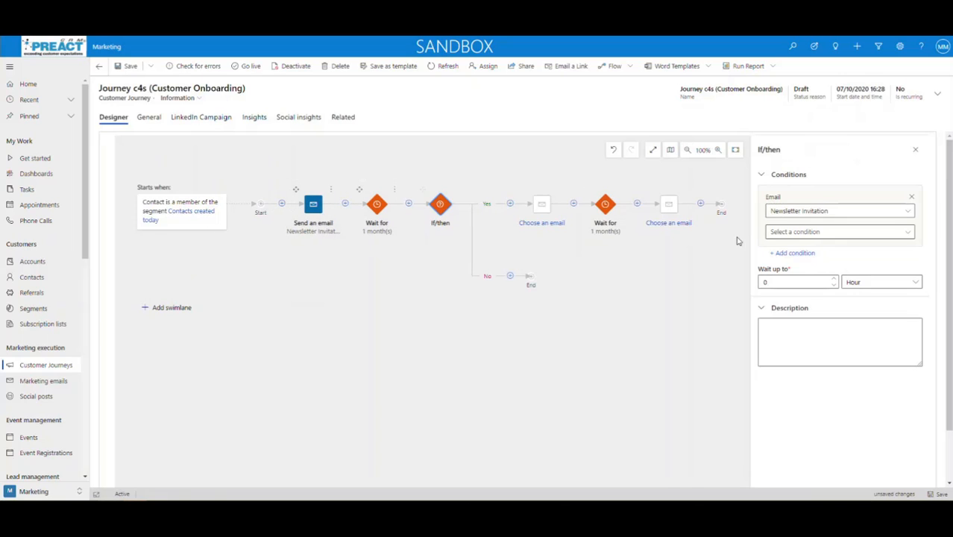
{"action": "left_click", "coordinate": [909, 233]}
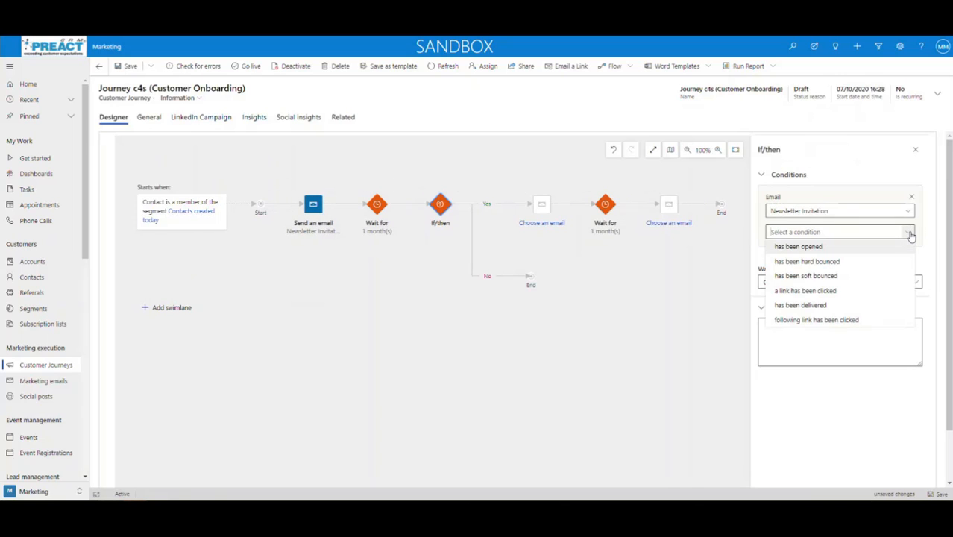
{"action": "left_click", "coordinate": [825, 249]}
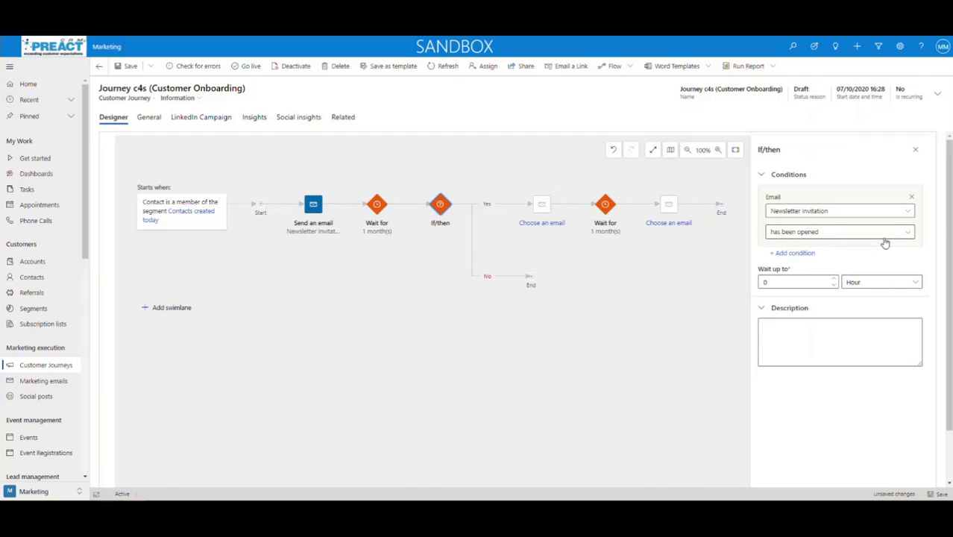
{"action": "left_click", "coordinate": [907, 235]}
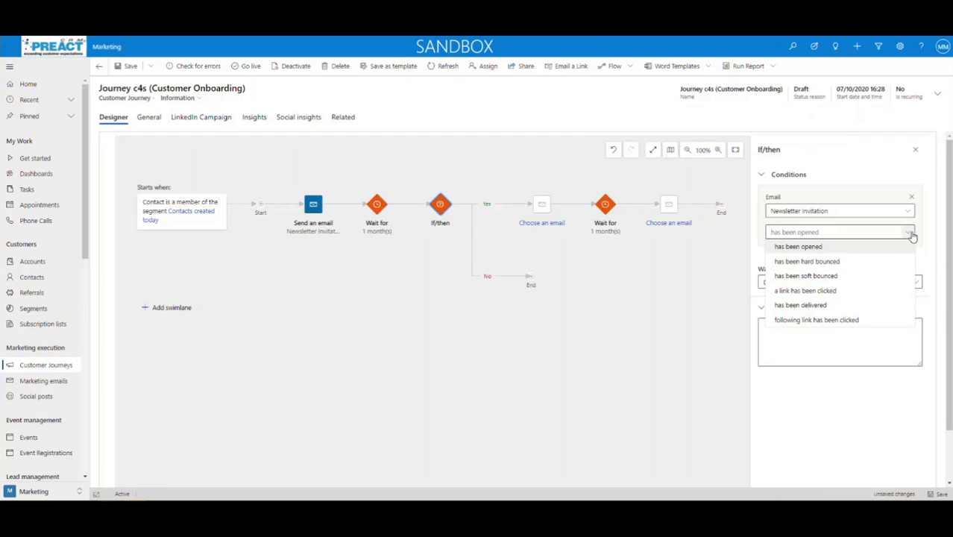
{"action": "left_click", "coordinate": [806, 247]}
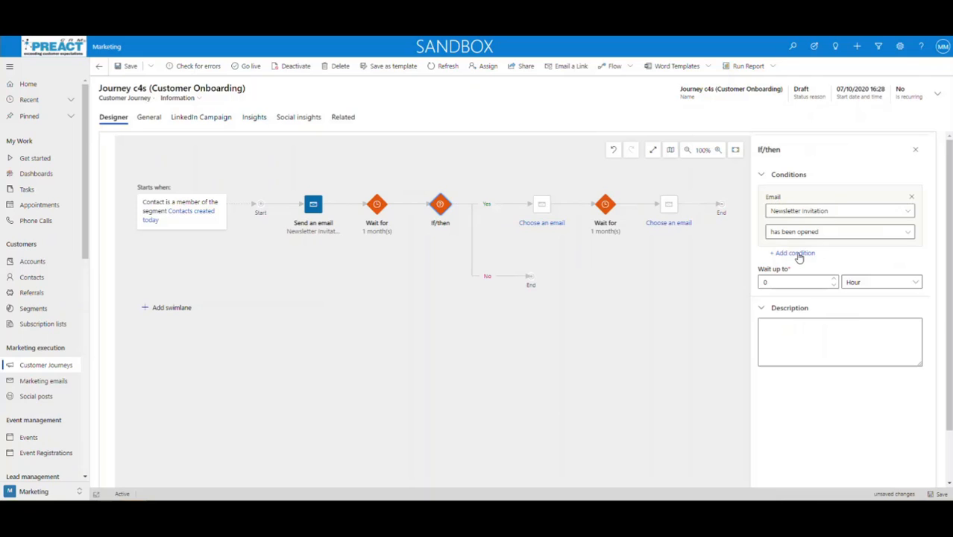
Add a second condition 'a link has been clicked' on Newsletter Invitation, then save
{"action": "left_click", "coordinate": [799, 254]}
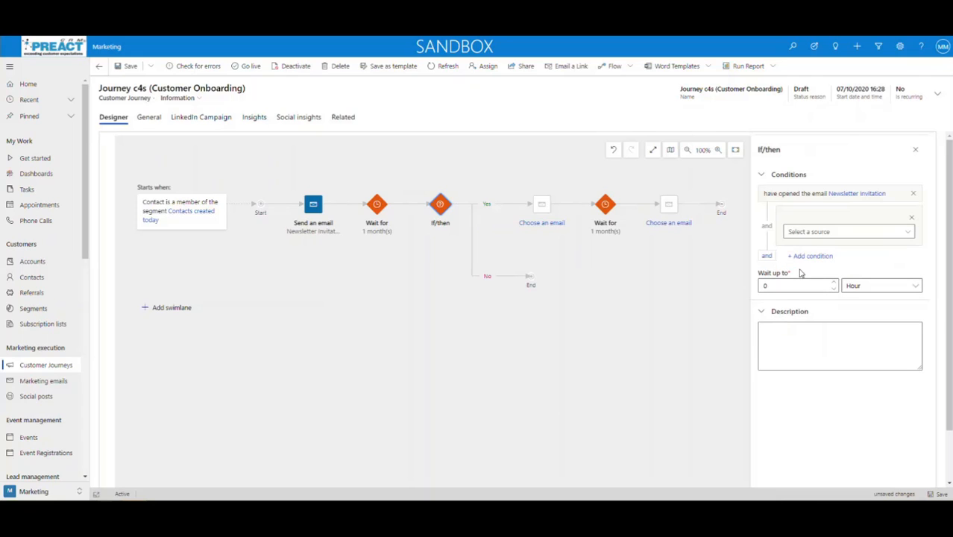
{"action": "left_click", "coordinate": [902, 237]}
{"action": "left_click", "coordinate": [834, 246]}
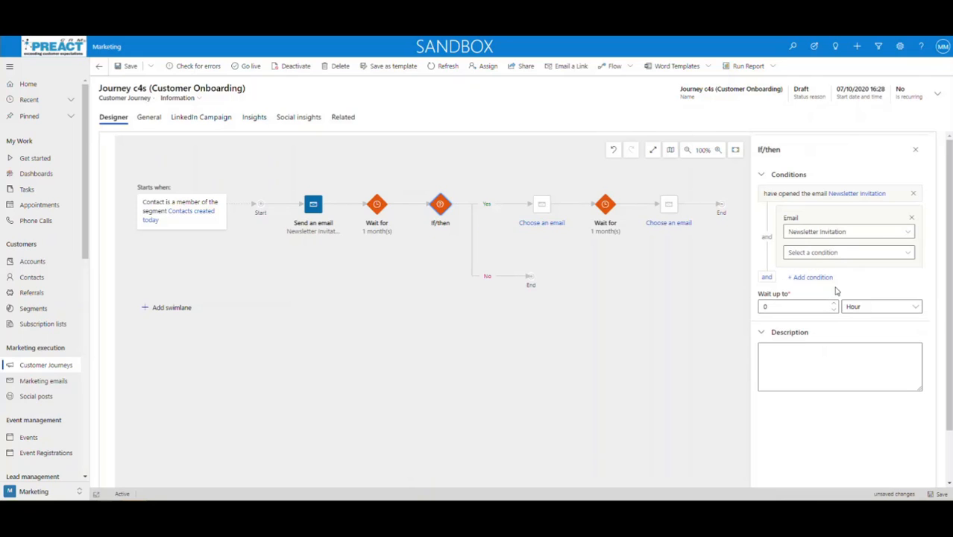
{"action": "left_click", "coordinate": [907, 253]}
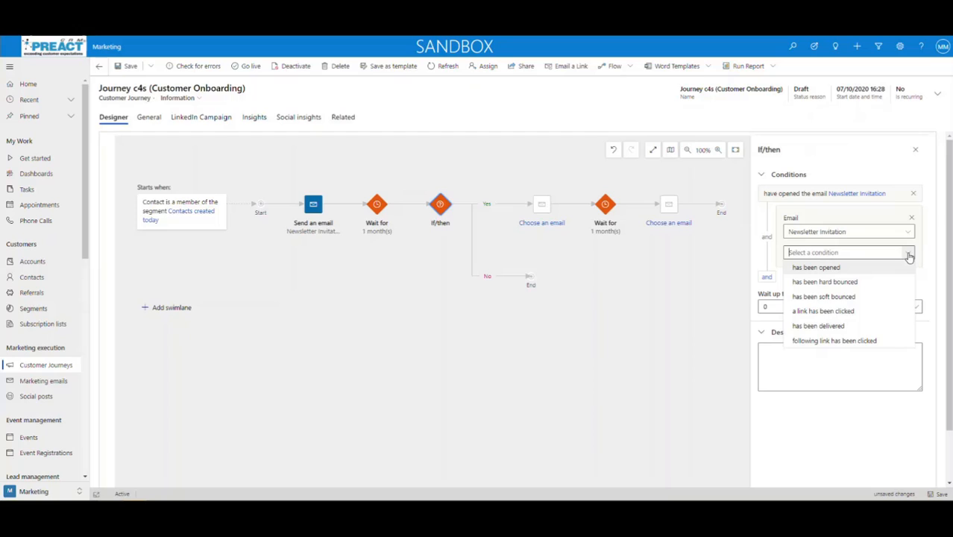
{"action": "left_click", "coordinate": [813, 312]}
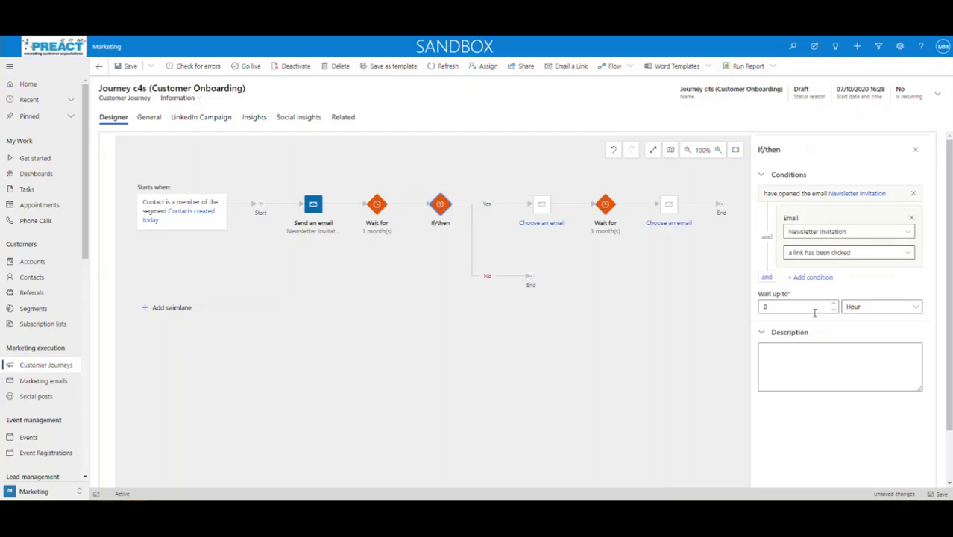
{"action": "left_click", "coordinate": [941, 495]}
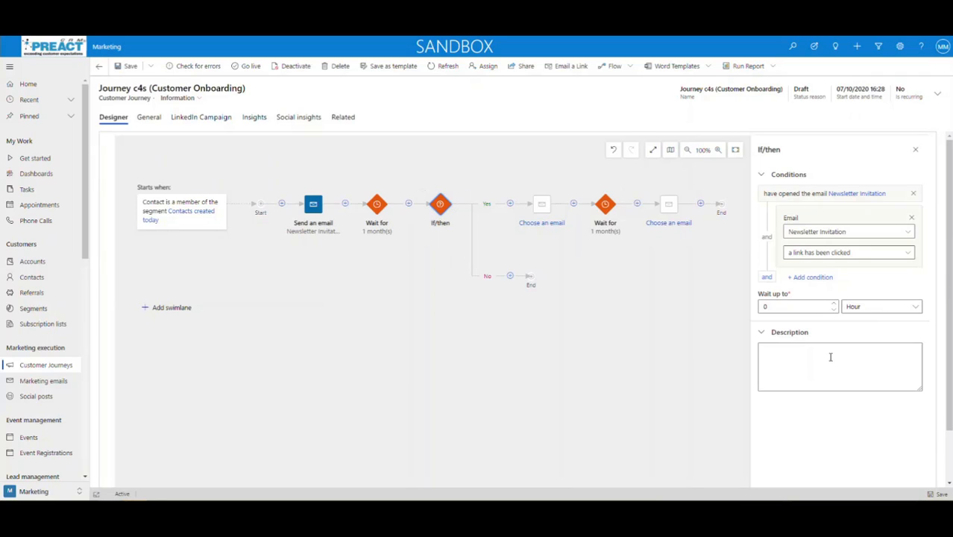
{"action": "left_click", "coordinate": [509, 276]}
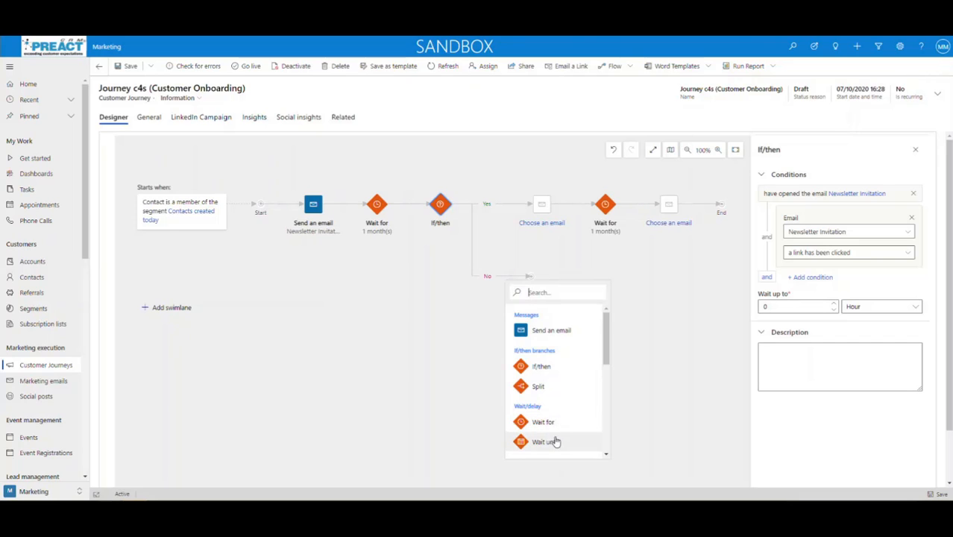
{"action": "left_click_drag", "start_coordinate": [607, 349], "coordinate": [607, 391]}
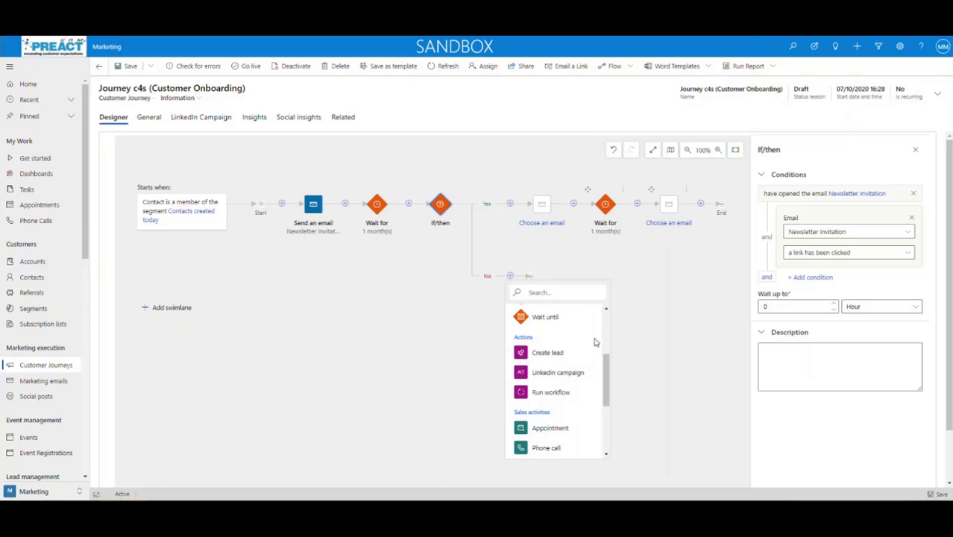
{"action": "left_click_drag", "start_coordinate": [606, 395], "coordinate": [606, 420]}
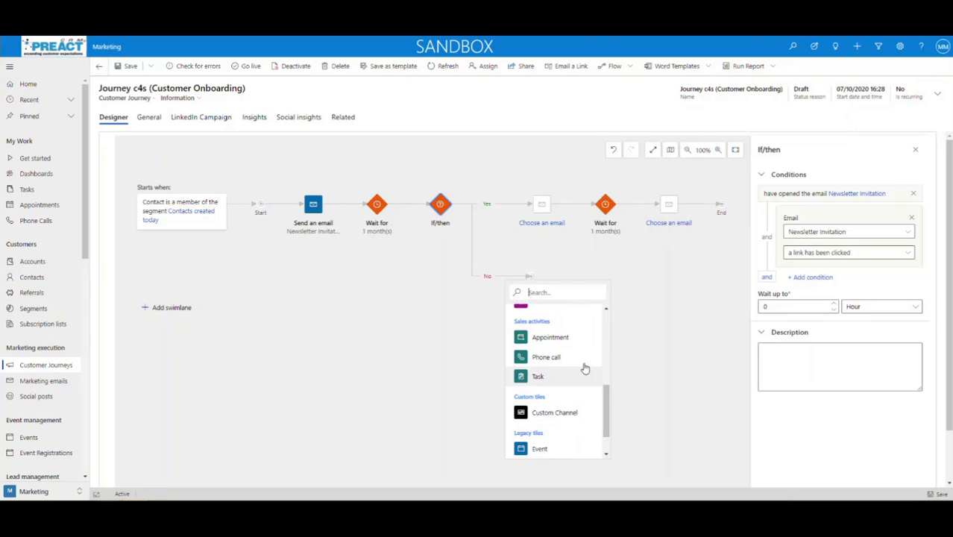
{"action": "scroll", "coordinate": [606, 432], "scroll_direction": "down", "scroll_amount": 1}
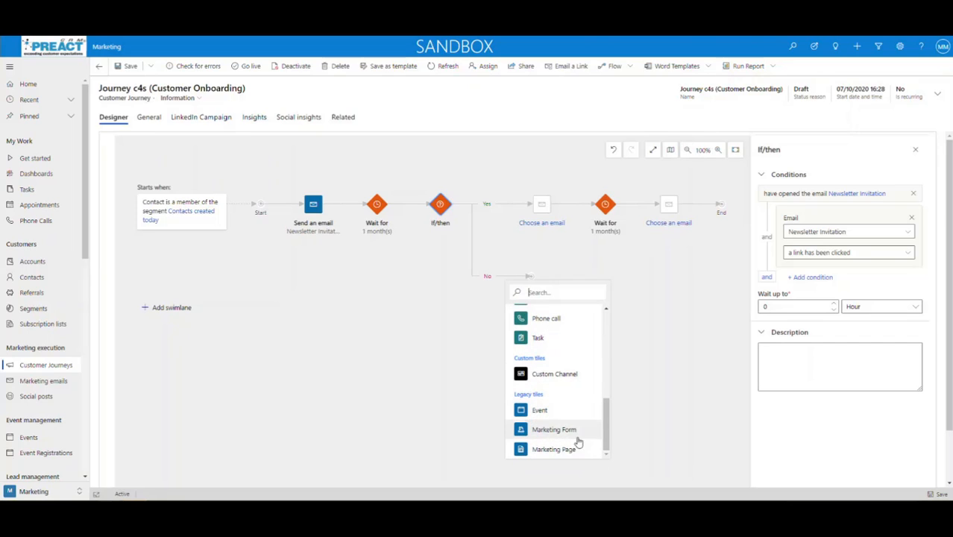
{"action": "left_click_drag", "start_coordinate": [608, 429], "coordinate": [607, 328]}
{"action": "left_click", "coordinate": [645, 317]}
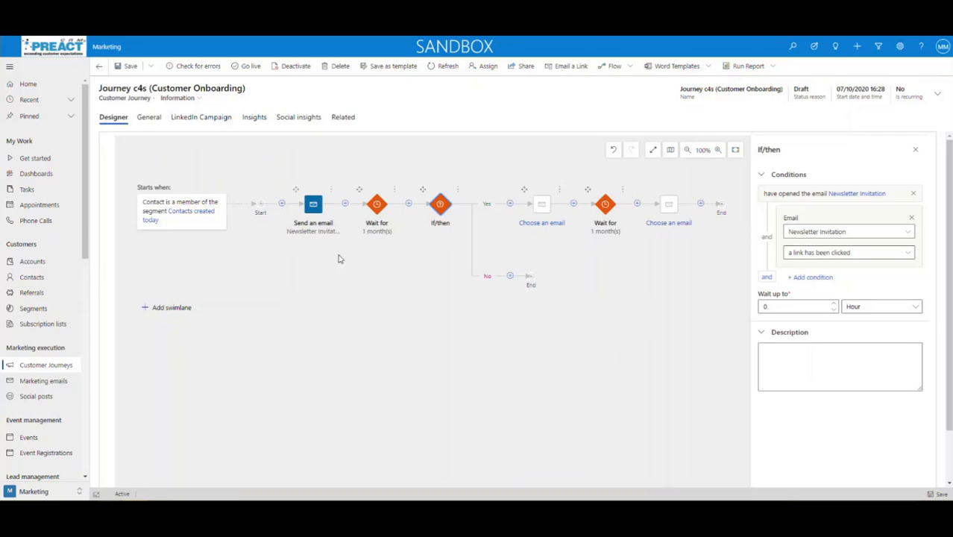
Add a new swimlane below the journey, beginning with an empty audience tile
{"action": "left_click", "coordinate": [164, 311]}
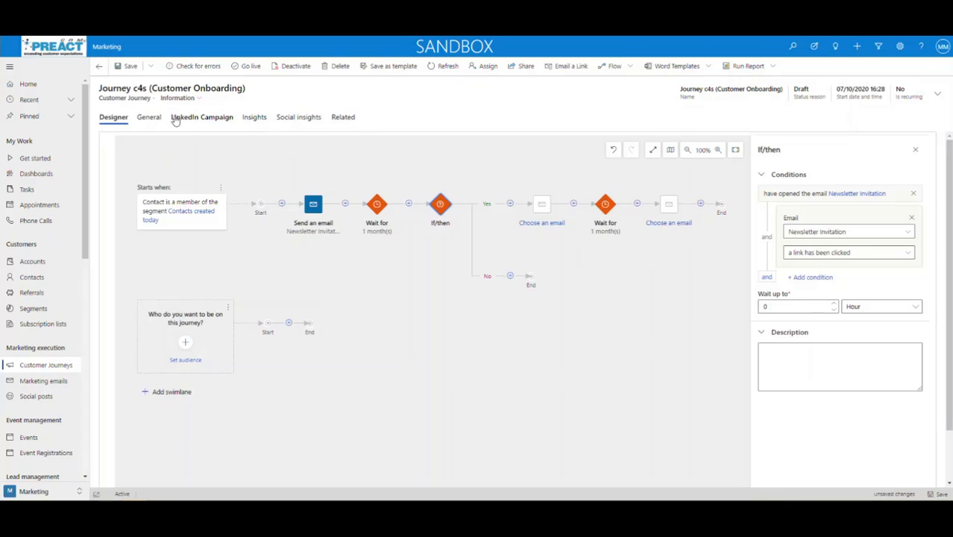
Check the General tab, then open the live 'email Gmail Leads' journey from Customer Journeys
{"action": "left_click", "coordinate": [149, 118]}
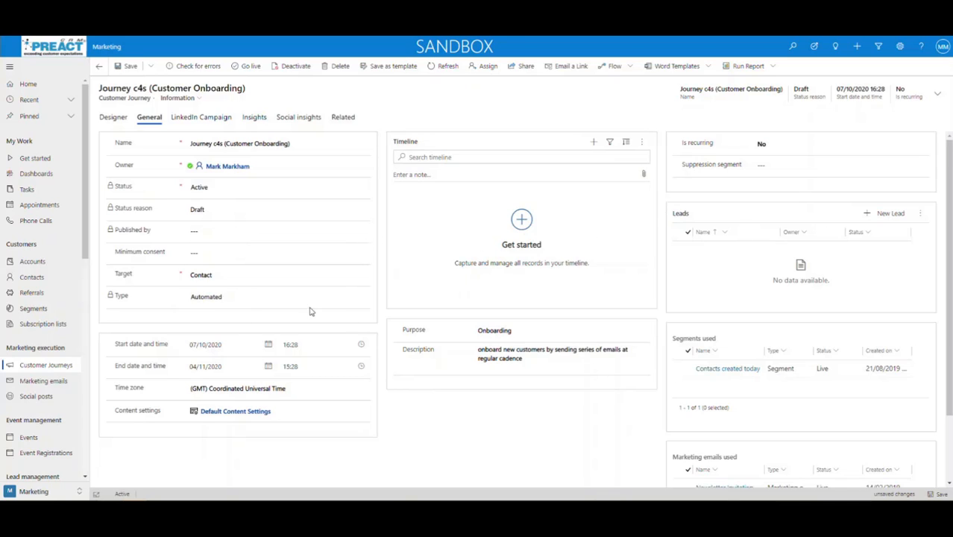
{"action": "left_click", "coordinate": [39, 366]}
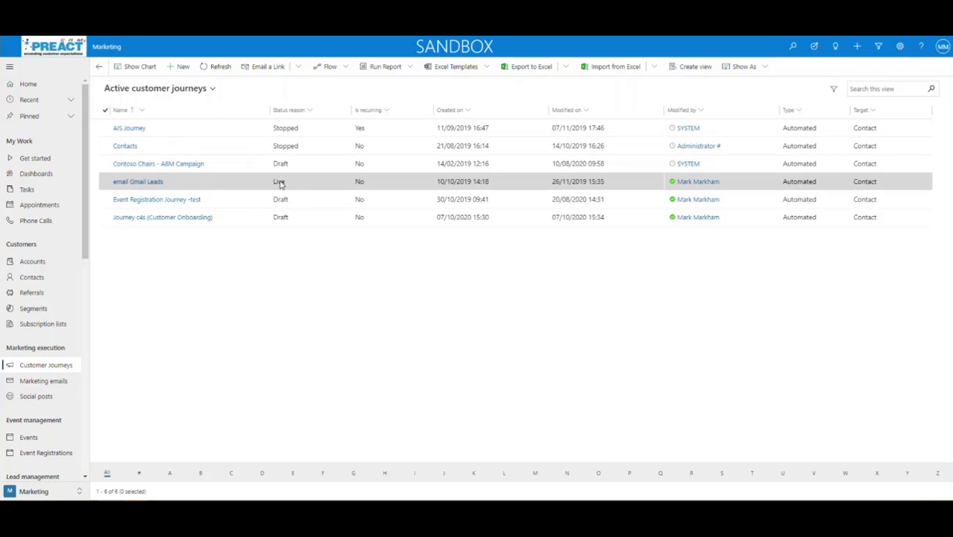
{"action": "left_click", "coordinate": [136, 183]}
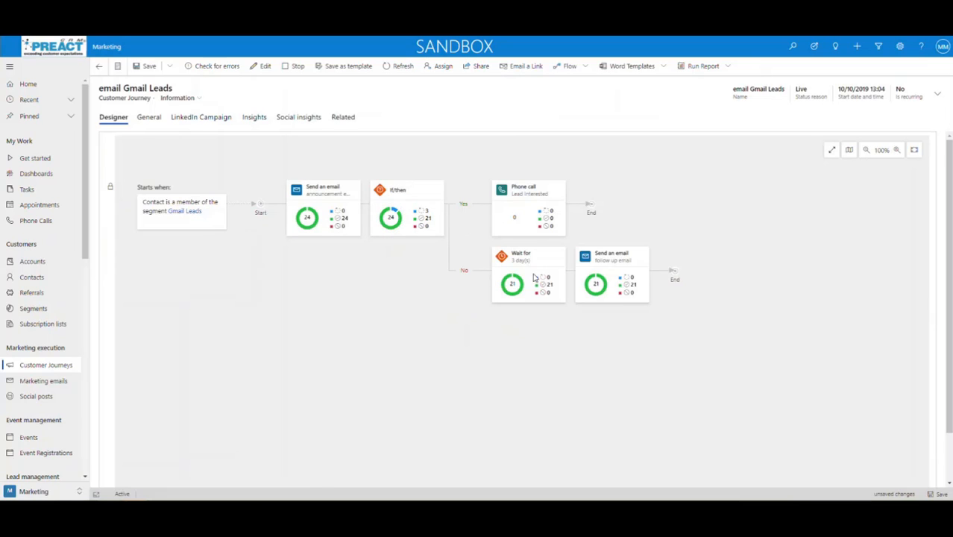
Show the Send an email step's data panel with its send results
{"action": "left_click", "coordinate": [326, 202]}
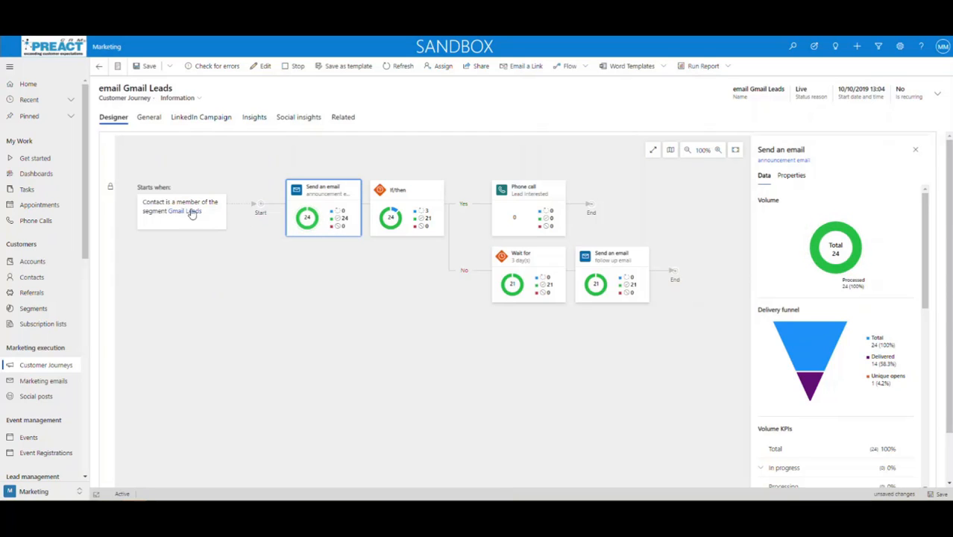
{"action": "mouse_move", "coordinate": [342, 225]}
{"action": "mouse_move", "coordinate": [428, 224]}
Show the If/then step's KPIs and paths: 21 of 24 processed, all down No
{"action": "left_click", "coordinate": [416, 200]}
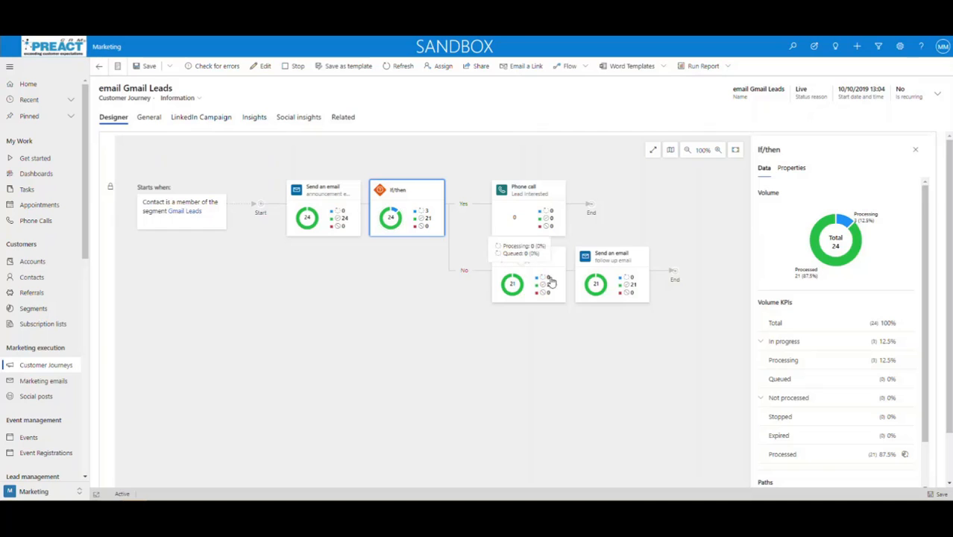
{"action": "scroll", "coordinate": [816, 376], "scroll_direction": "down", "scroll_amount": 1}
{"action": "scroll", "coordinate": [828, 394], "scroll_direction": "down", "scroll_amount": 1}
{"action": "scroll", "coordinate": [570, 310], "scroll_direction": "up", "scroll_amount": 1}
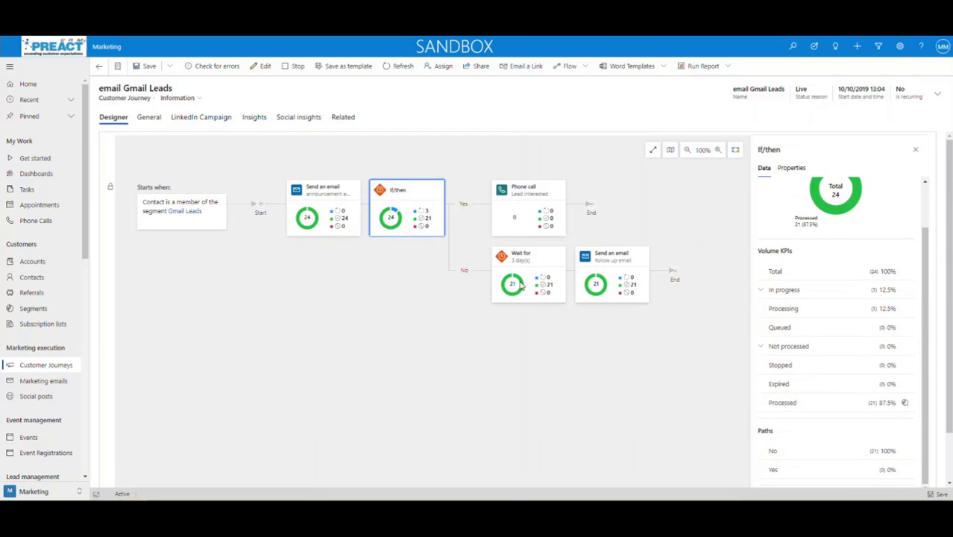
{"action": "scroll", "coordinate": [846, 283], "scroll_direction": "up", "scroll_amount": 1}
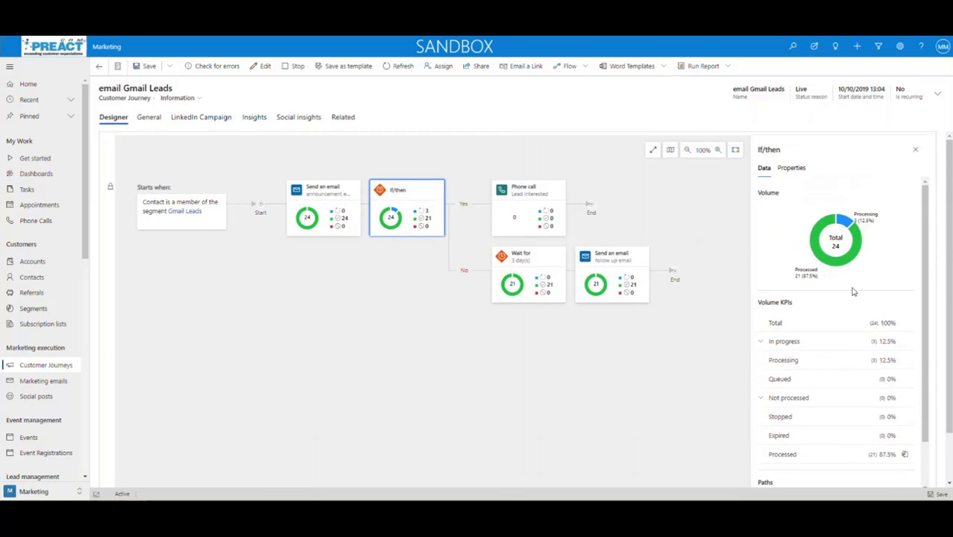
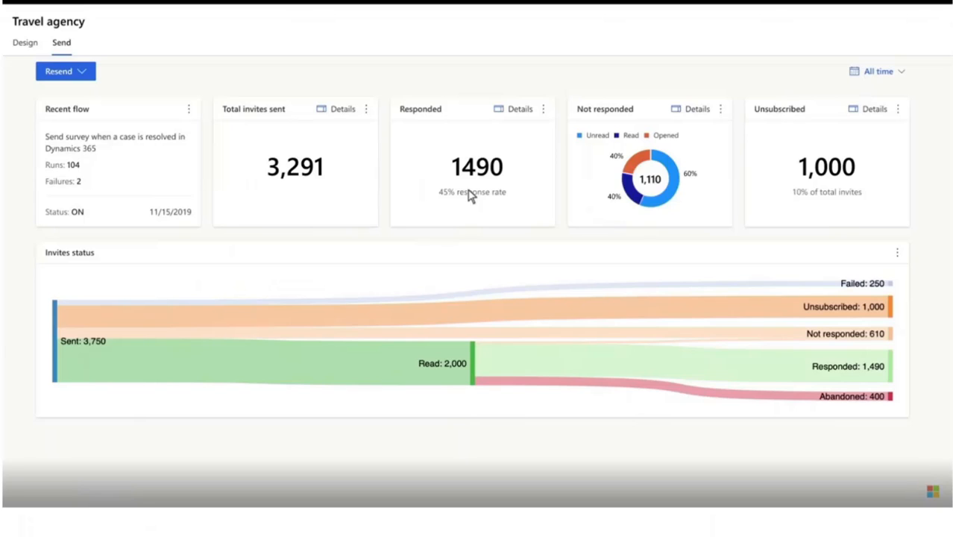
Switch the Travel agency survey to its alerts report: 23 open, 77 resolved alerts
{"action": "left_click", "coordinate": [470, 195]}
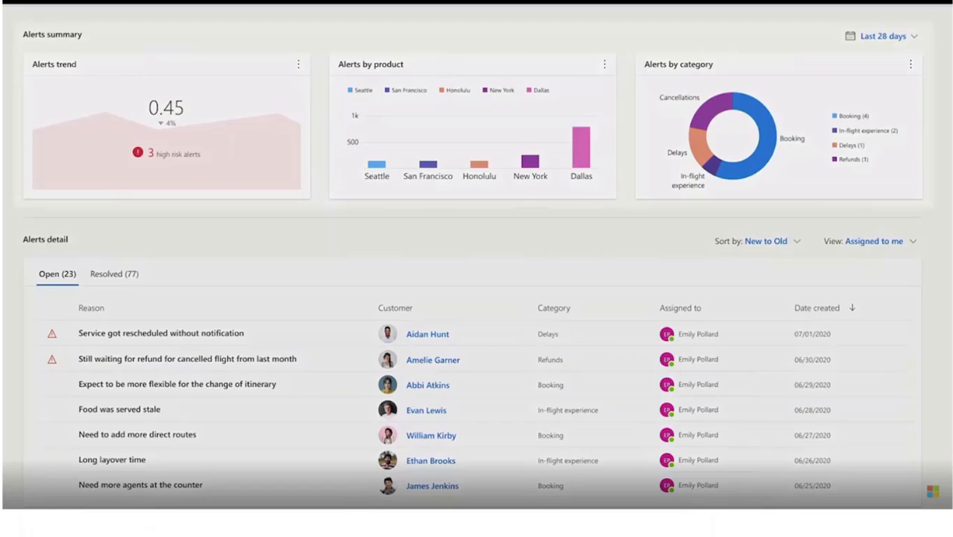
Open the alert about a service rescheduled without notification from the Alerts detail list
{"action": "left_click", "coordinate": [109, 335]}
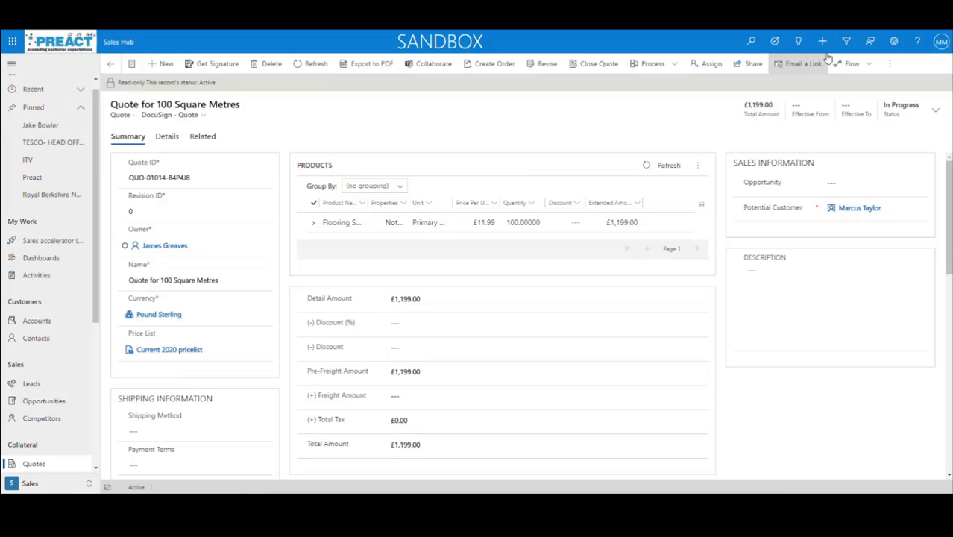
Open an empty Quick Create: Lead form over the Quote for 100 Square Metres
{"action": "left_click", "coordinate": [820, 46]}
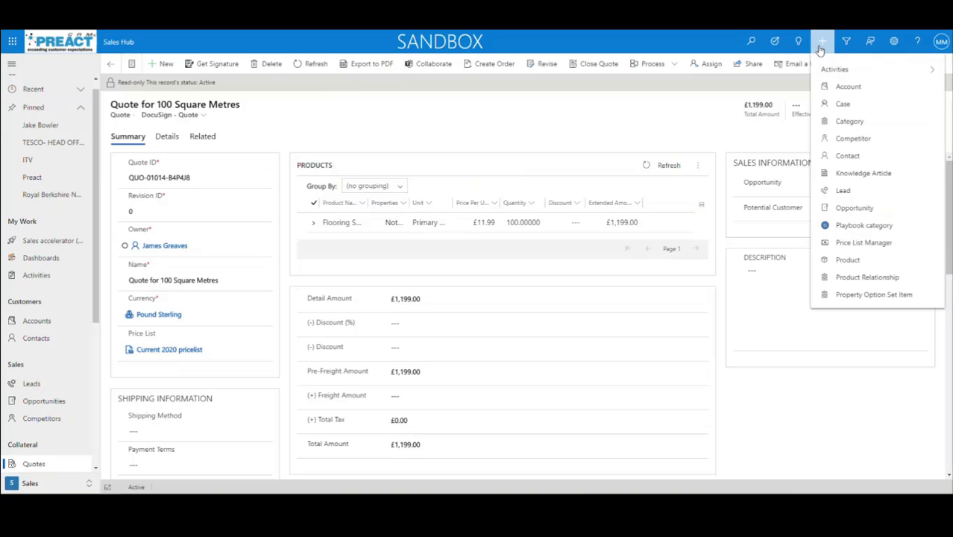
{"action": "left_click", "coordinate": [842, 193]}
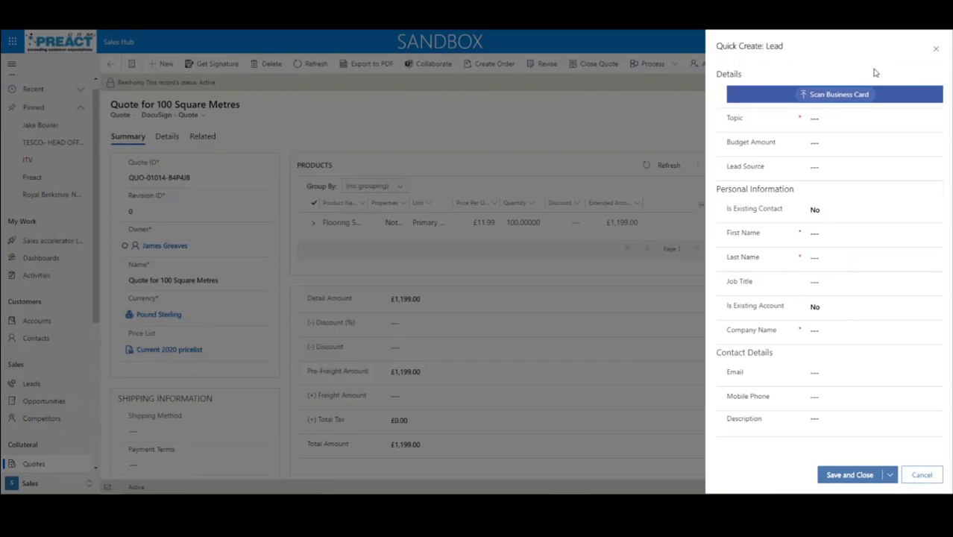
Upload a business-card image to auto-fill the lead's name, job title, company and e-mail
{"action": "left_click", "coordinate": [833, 101]}
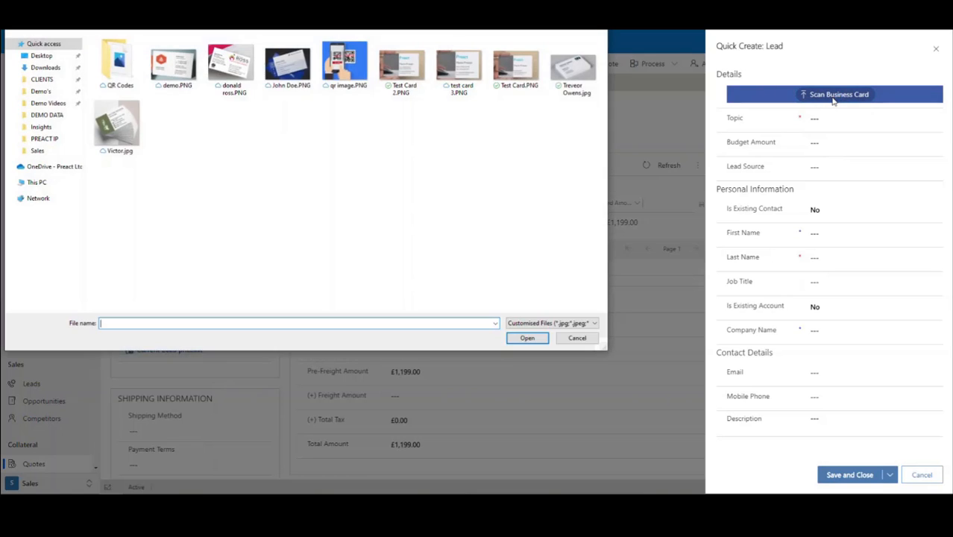
{"action": "left_click", "coordinate": [566, 74]}
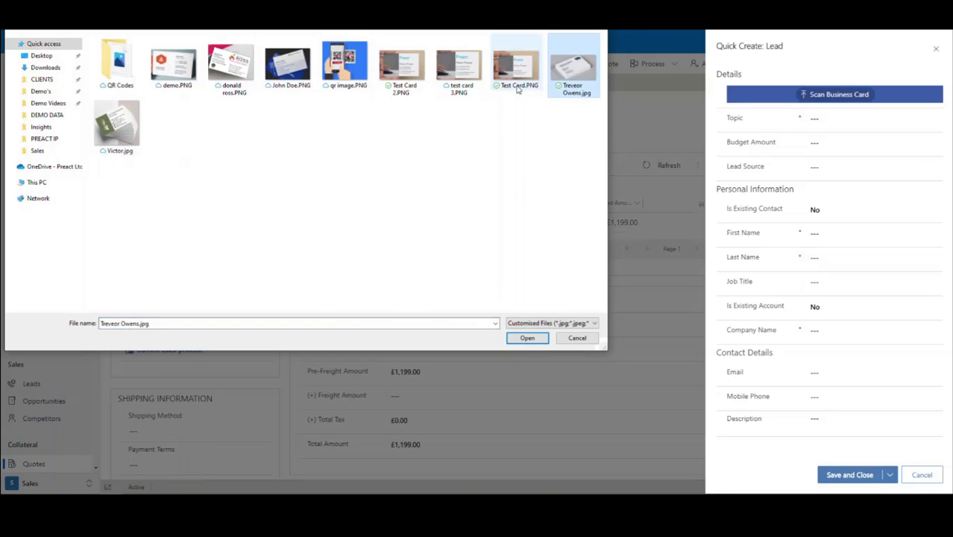
{"action": "left_click", "coordinate": [527, 338]}
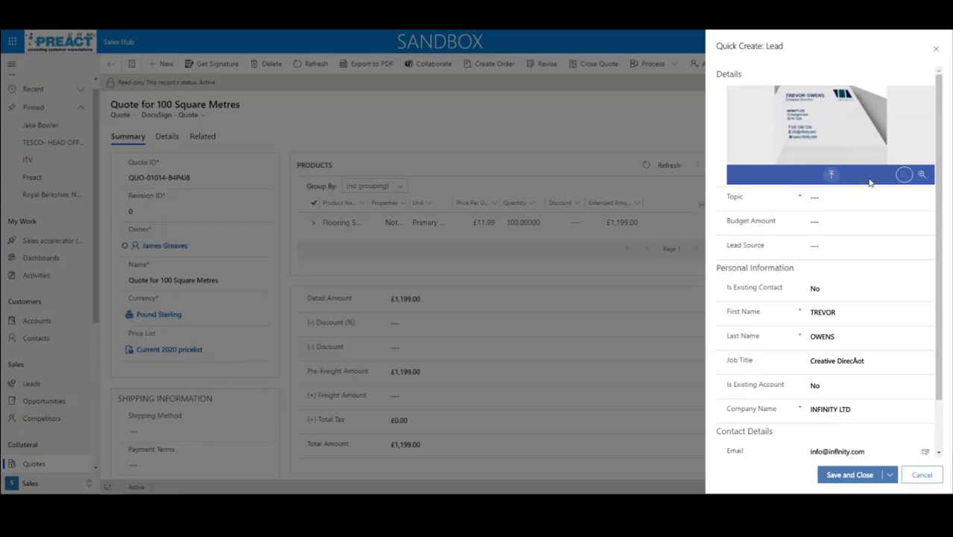
Zoom in and out on the scanned card preview to read its details
{"action": "left_click", "coordinate": [923, 176]}
{"action": "left_click", "coordinate": [904, 176]}
{"action": "left_click", "coordinate": [921, 176]}
{"action": "left_click", "coordinate": [921, 178]}
{"action": "left_click", "coordinate": [921, 177]}
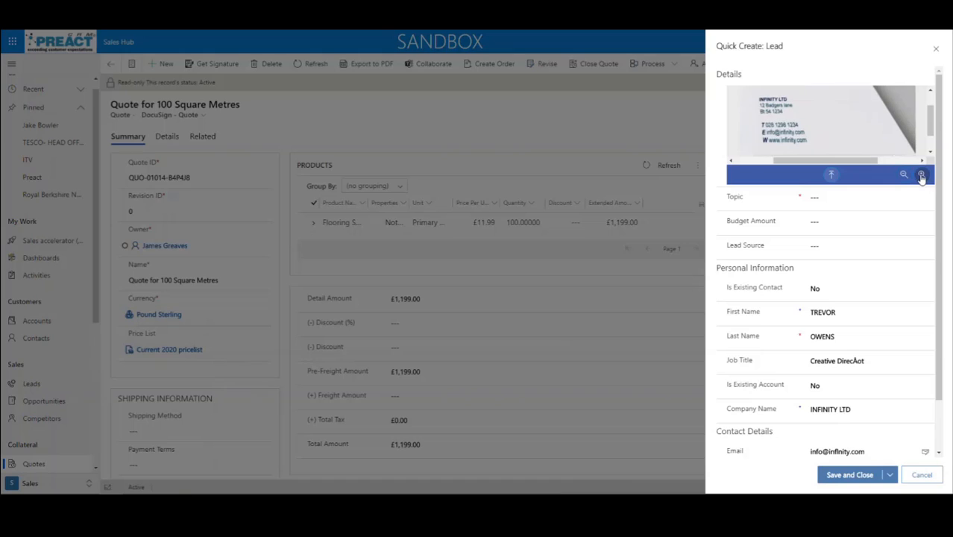
{"action": "mouse_move", "coordinate": [931, 131]}
{"action": "left_mouse_down"}
{"action": "mouse_move", "coordinate": [932, 149]}
{"action": "mouse_move", "coordinate": [933, 112]}
{"action": "mouse_move", "coordinate": [931, 136]}
{"action": "mouse_move", "coordinate": [932, 124]}
{"action": "left_mouse_up"}
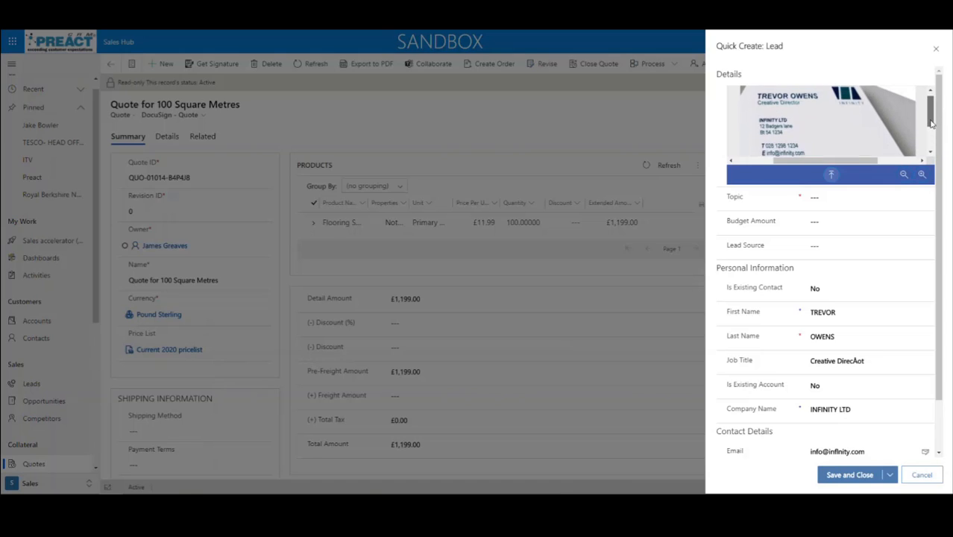
{"action": "left_click", "coordinate": [905, 177]}
{"action": "left_click", "coordinate": [905, 177]}
{"action": "left_click", "coordinate": [904, 177]}
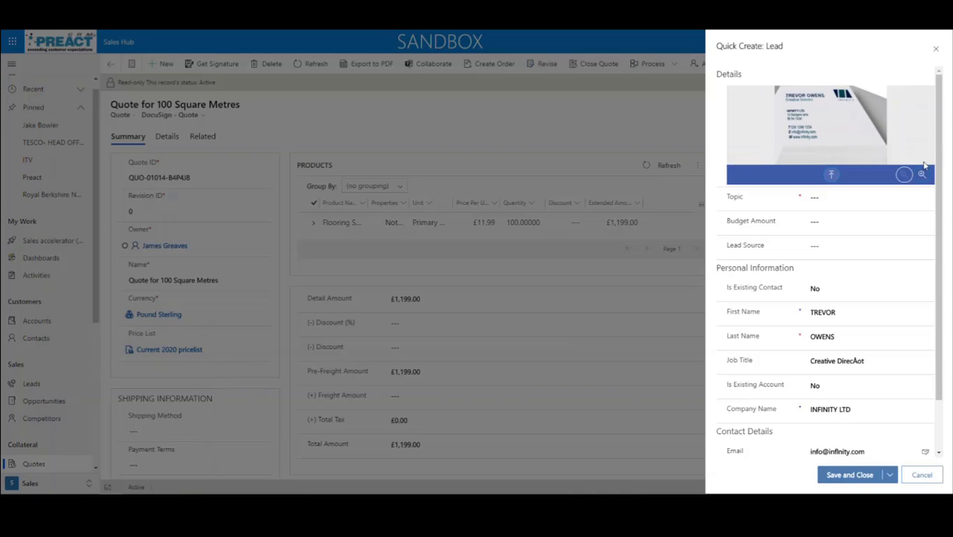
{"action": "left_click", "coordinate": [922, 176]}
Review the scanned e-mail address and first name on the lead form
{"action": "scroll", "coordinate": [869, 328], "scroll_direction": "down", "scroll_amount": 1}
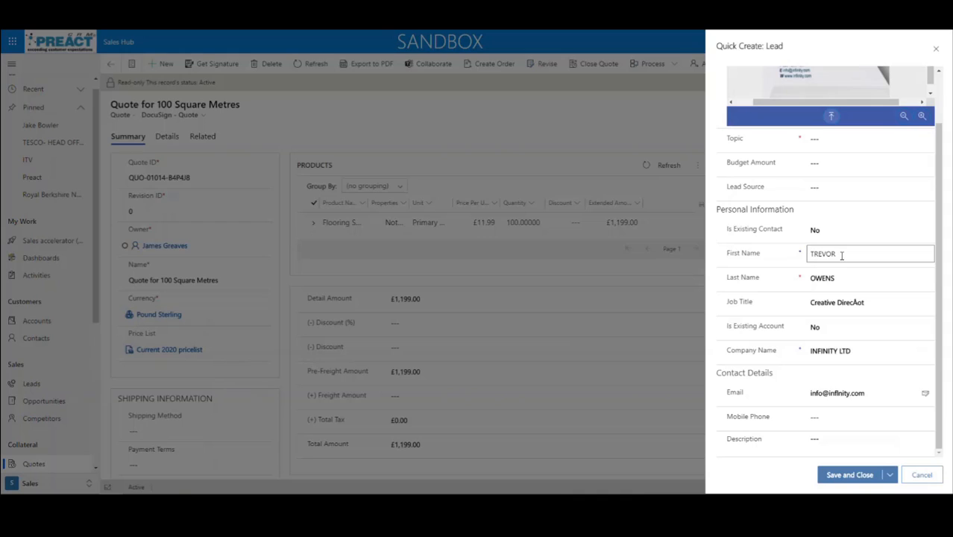
{"action": "scroll", "coordinate": [842, 257], "scroll_direction": "up", "scroll_amount": 1}
{"action": "left_click_drag", "start_coordinate": [869, 443], "coordinate": [802, 442]}
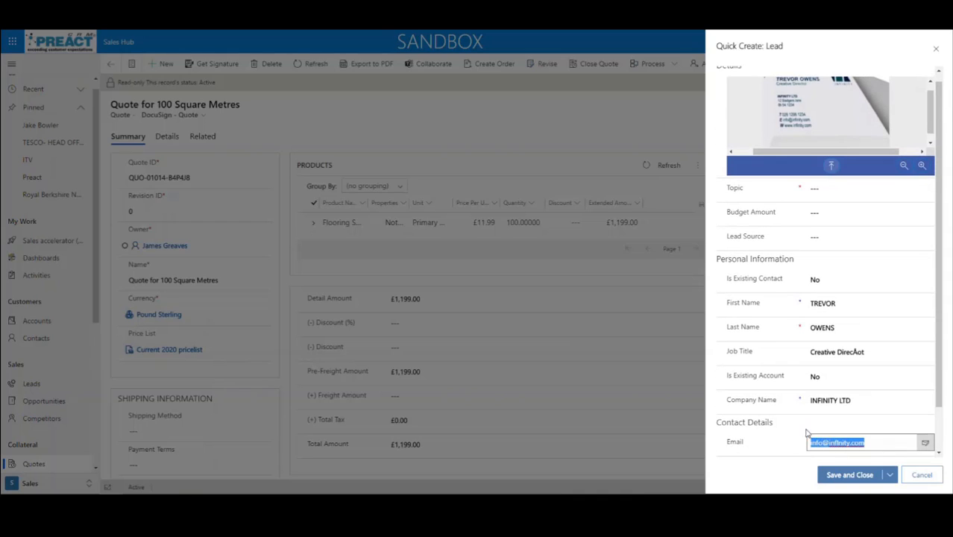
{"action": "double_click", "coordinate": [827, 306]}
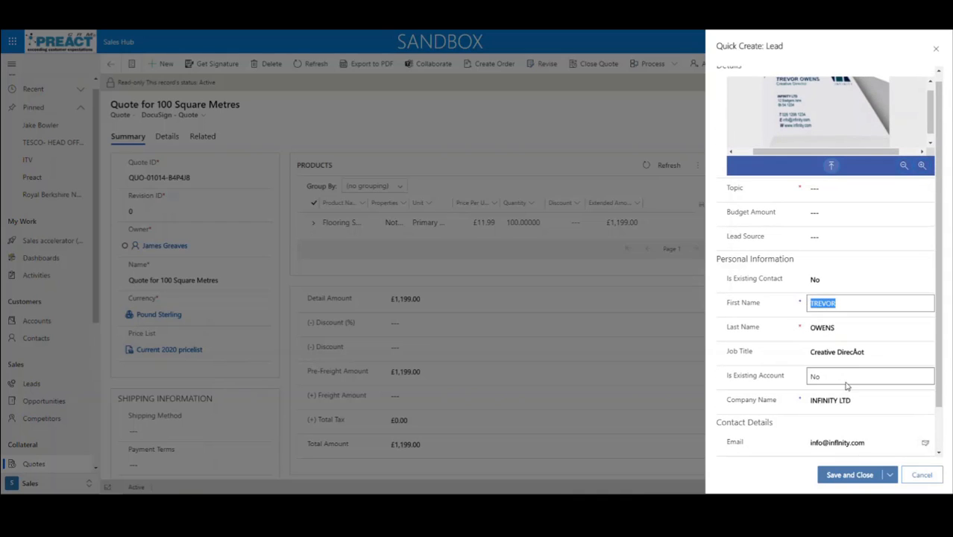
{"action": "scroll", "coordinate": [819, 166], "scroll_direction": "up", "scroll_amount": 1}
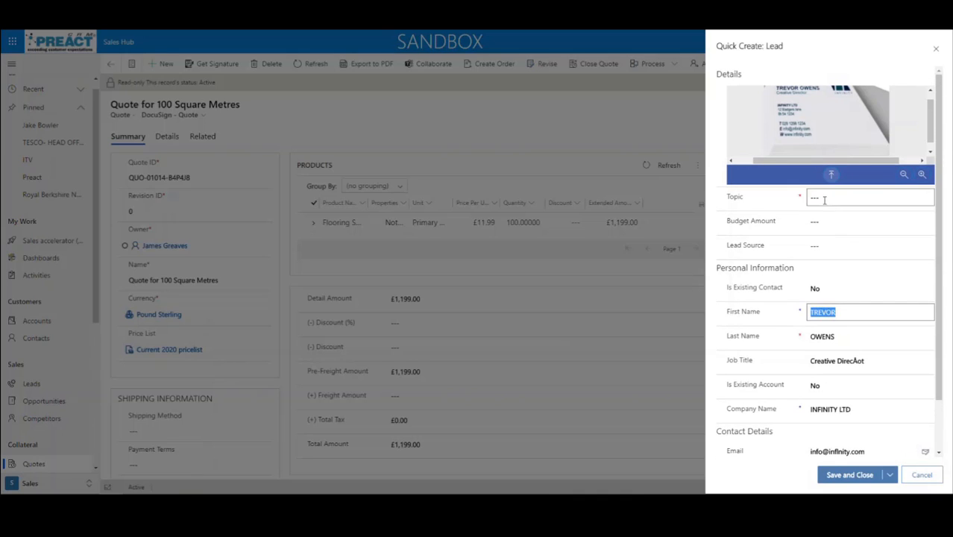
Set the lead's topic to 'Tets' and save it, ignoring the duplicate warning
{"action": "left_click", "coordinate": [822, 195]}
{"action": "type", "text": "Tets"}
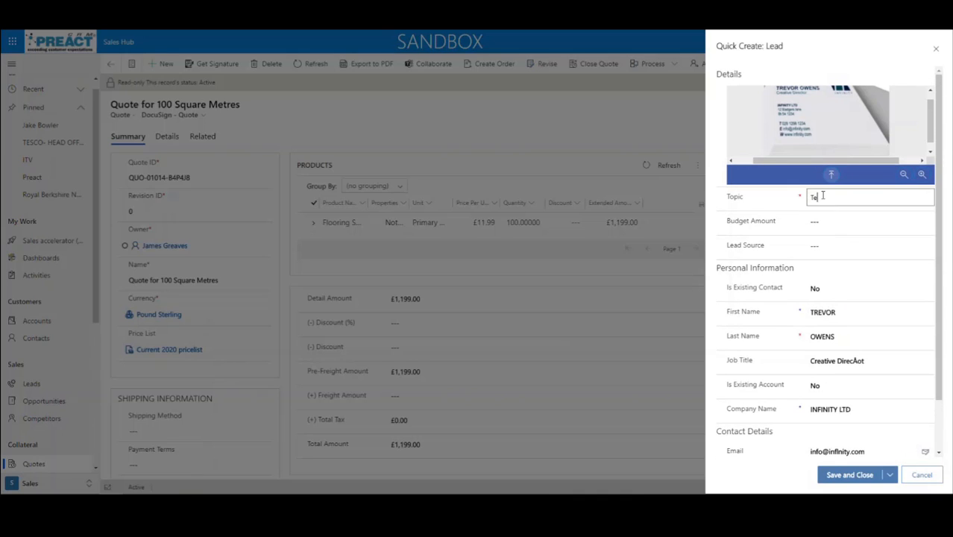
{"action": "left_click", "coordinate": [853, 475]}
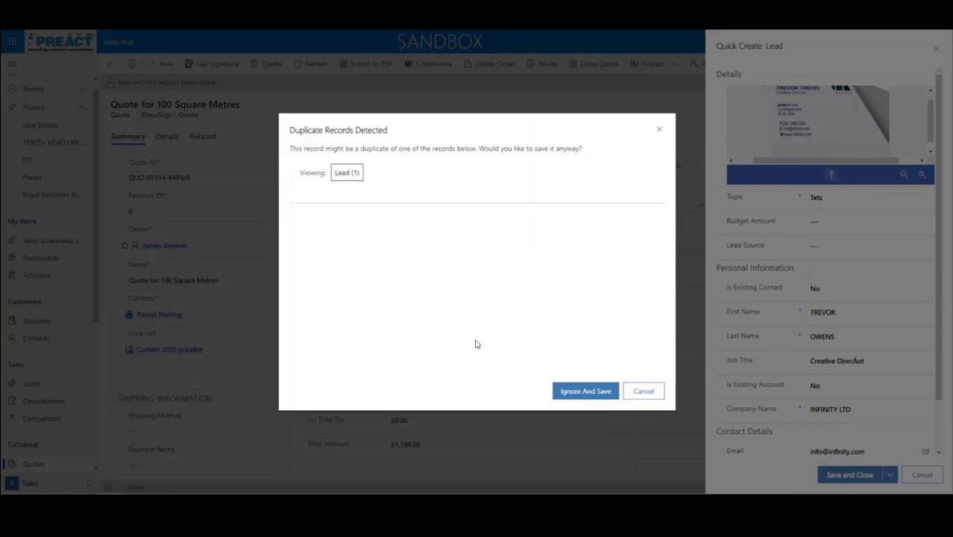
{"action": "left_click", "coordinate": [608, 389]}
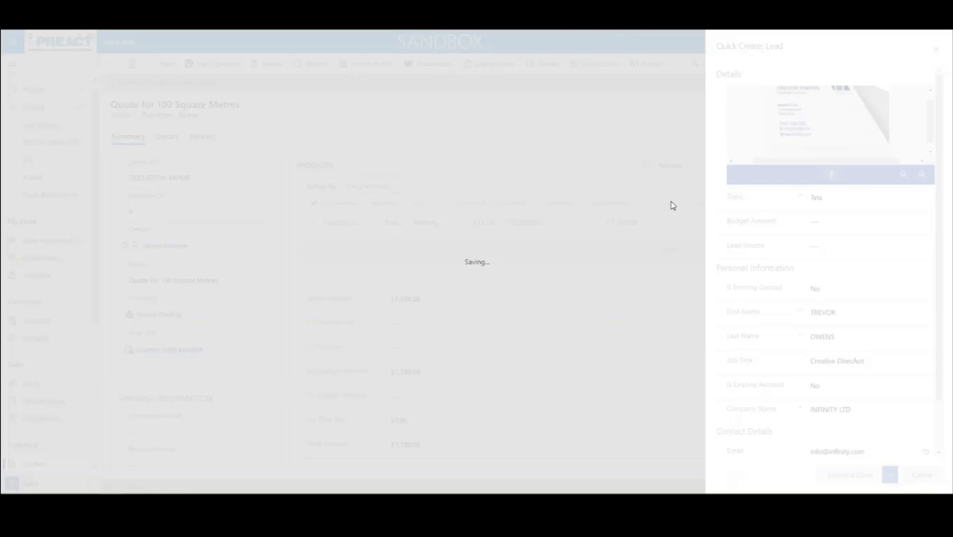